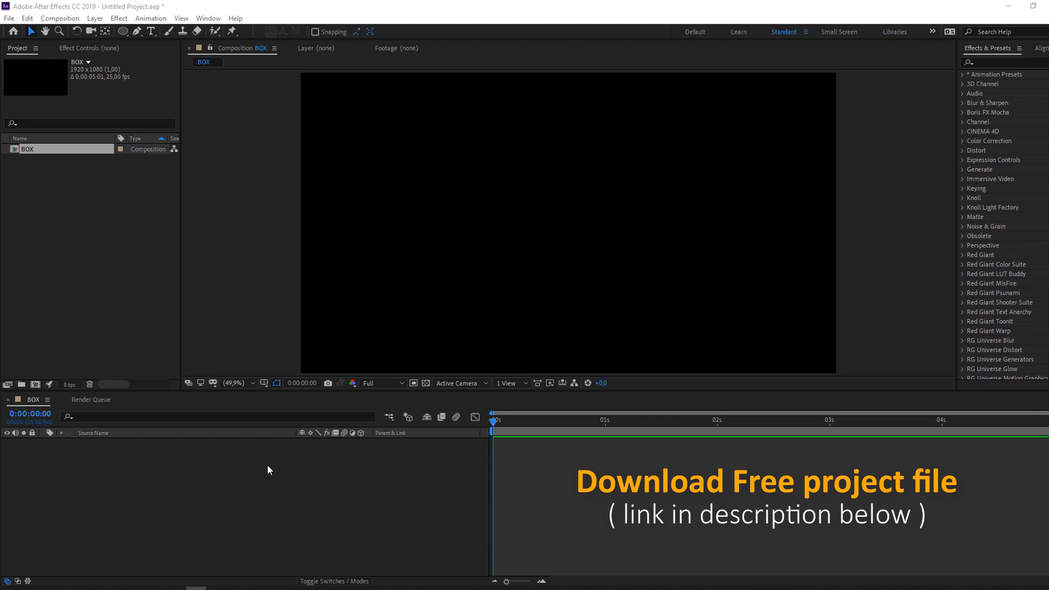
- Create a cyan solid named BOX and scale it down to a small square centred in the frame
right_click(267, 466)
mouse_move(374, 343)
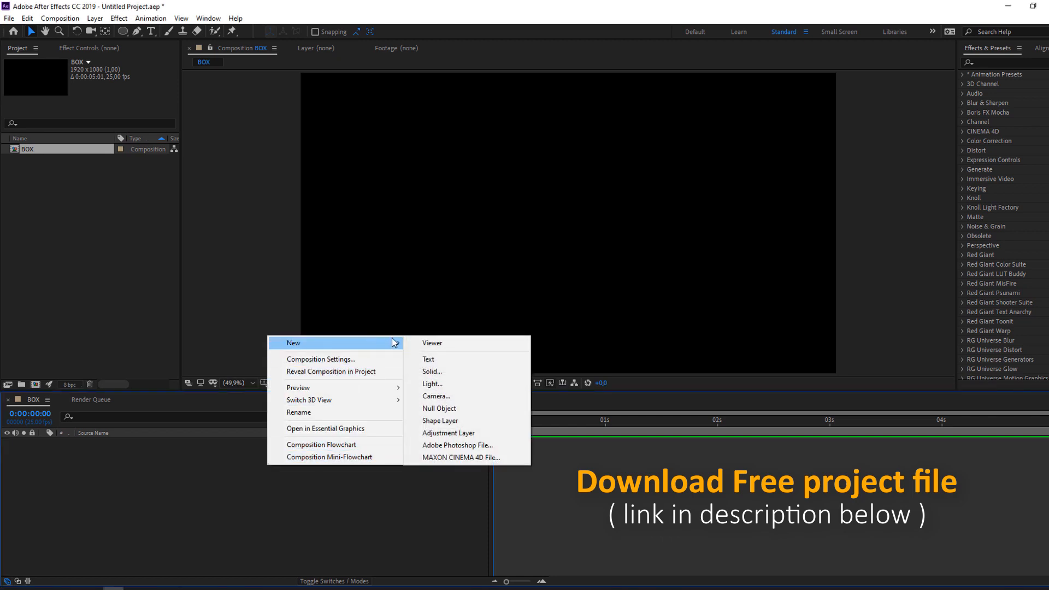
click(433, 372)
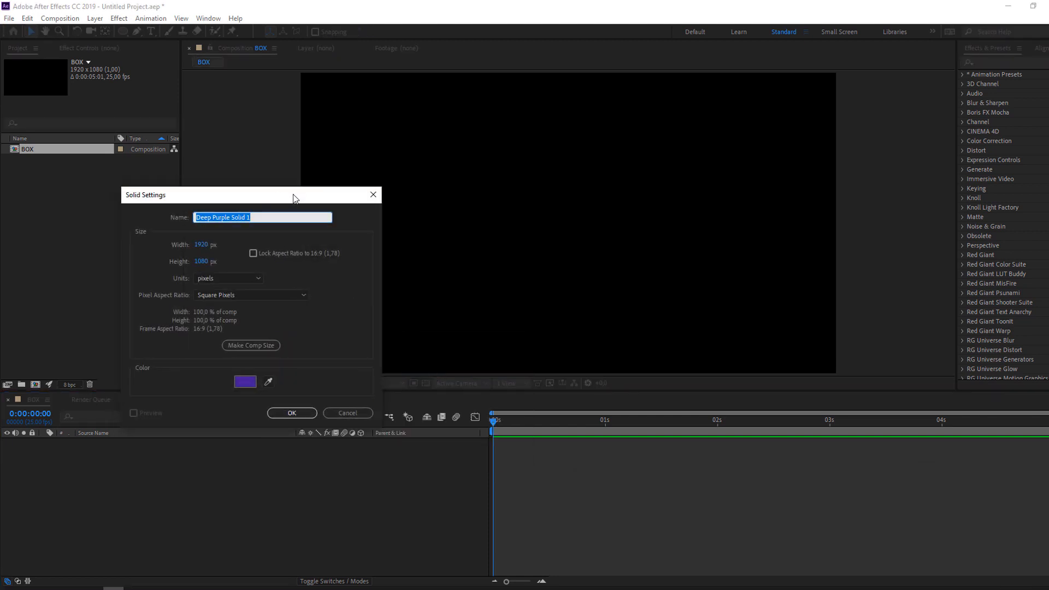
click(298, 383)
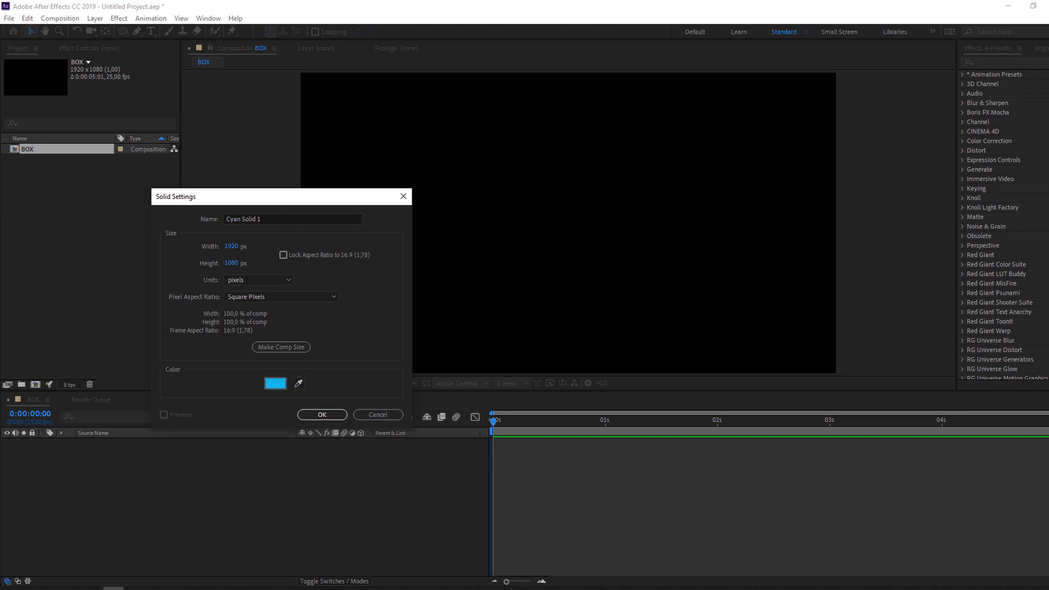
click(275, 223)
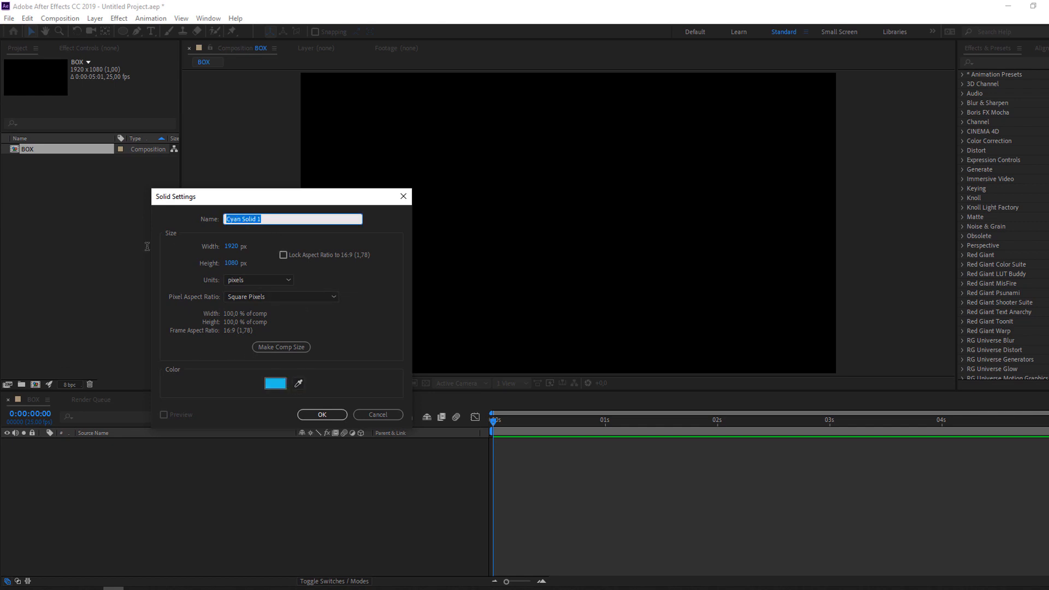
text(BOX)
click(322, 414)
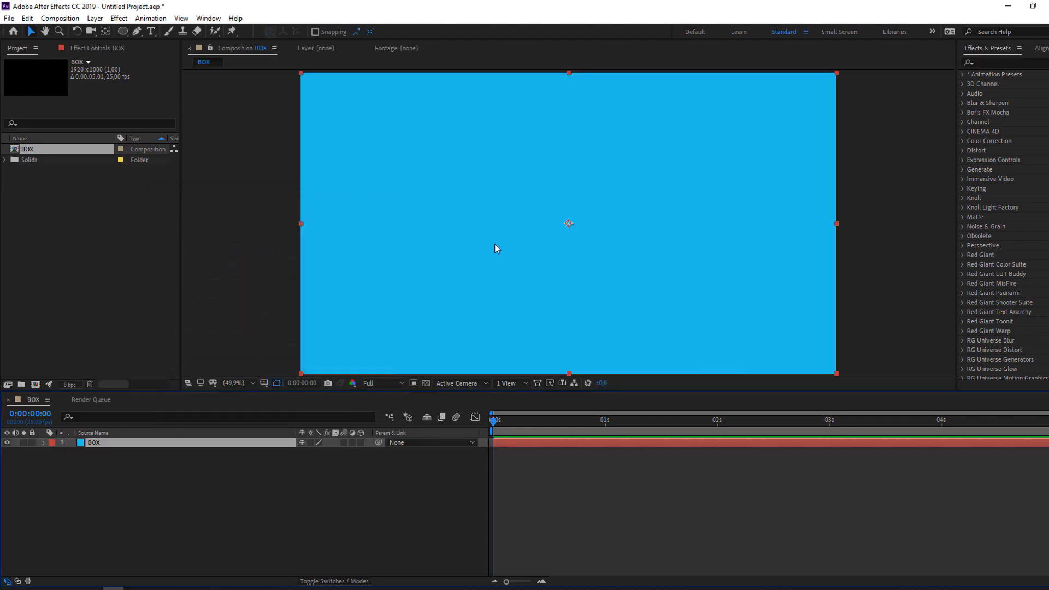
drag(301, 72, 534, 191)
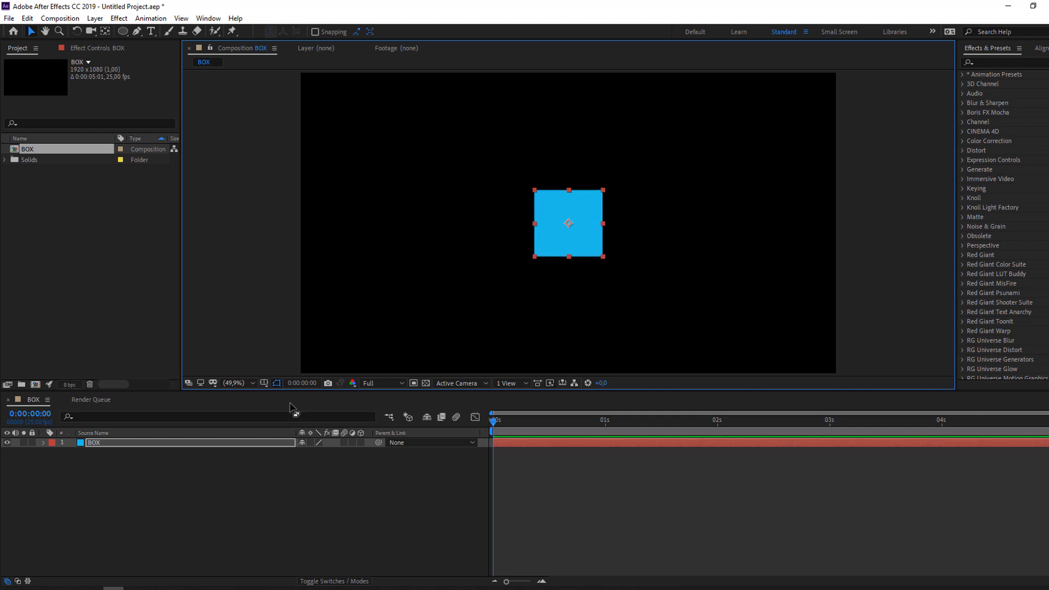
- Create a second cyan solid at 1920 × 1080 px named GROUND
click(179, 483)
right_click(179, 482)
mouse_move(309, 359)
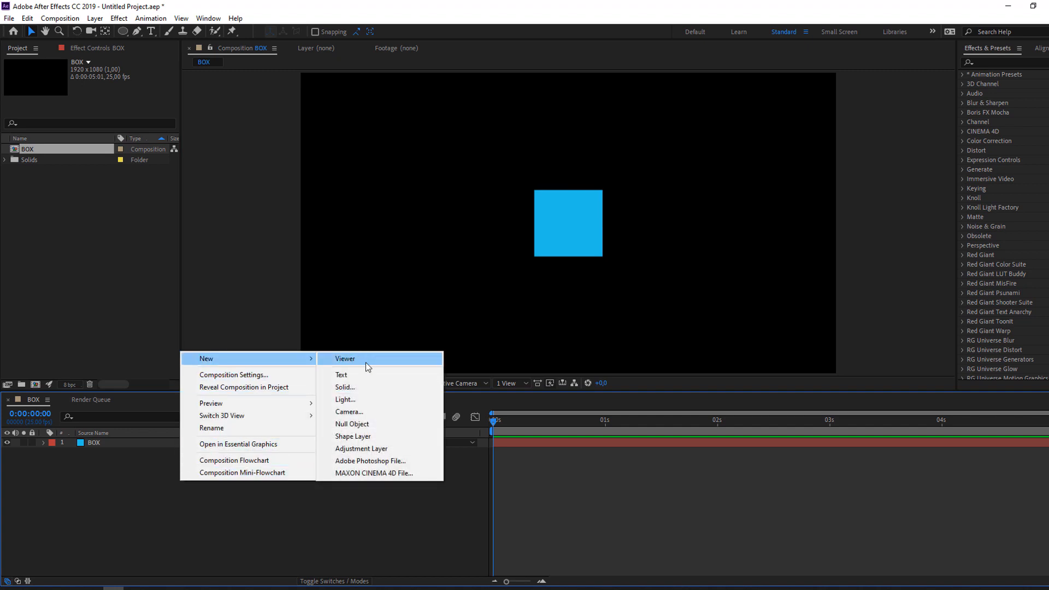
click(356, 389)
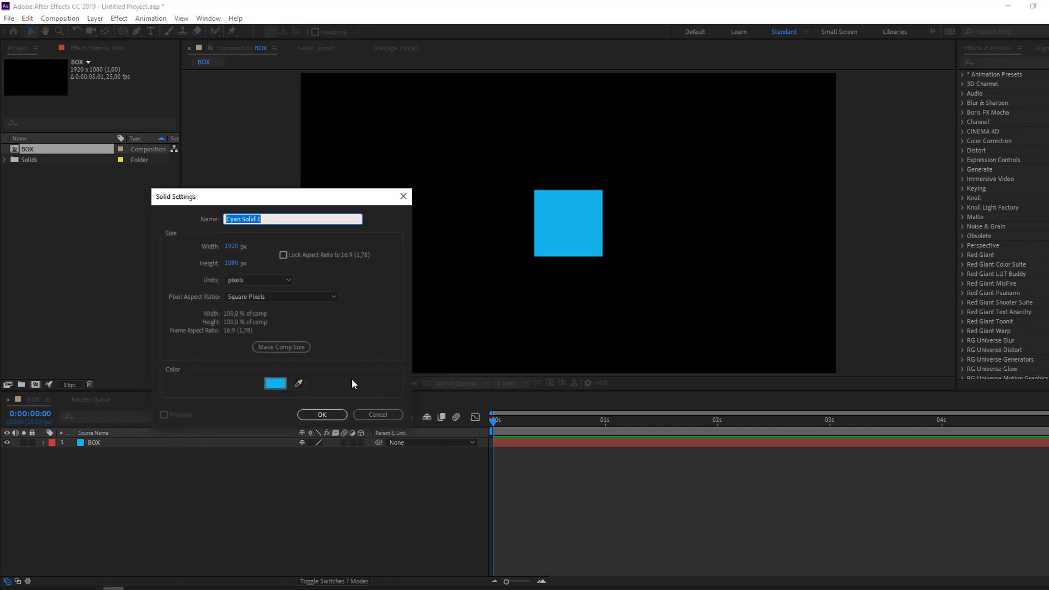
text(GROUND)
click(322, 414)
- Place GROUND beneath BOX in the layer order and give it a Fill effect coloured deep purple
click(988, 62)
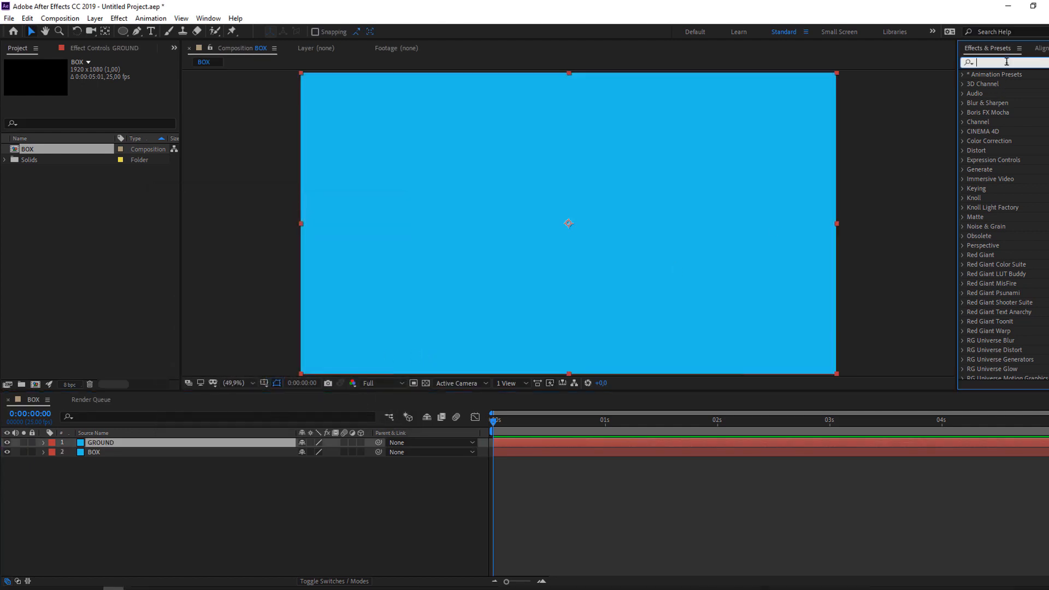
text(fill)
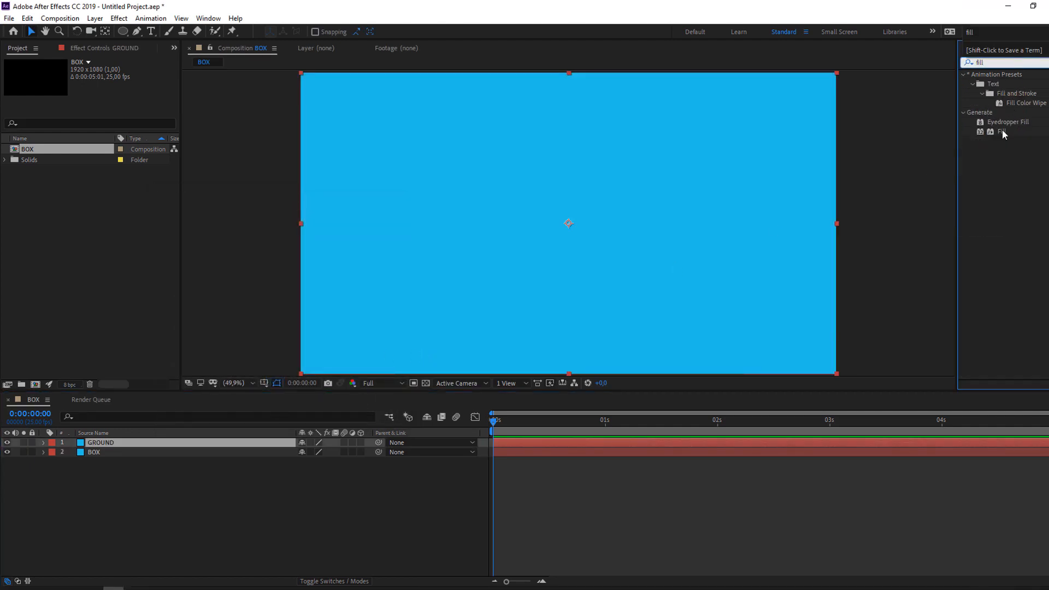
drag(1002, 131, 98, 457)
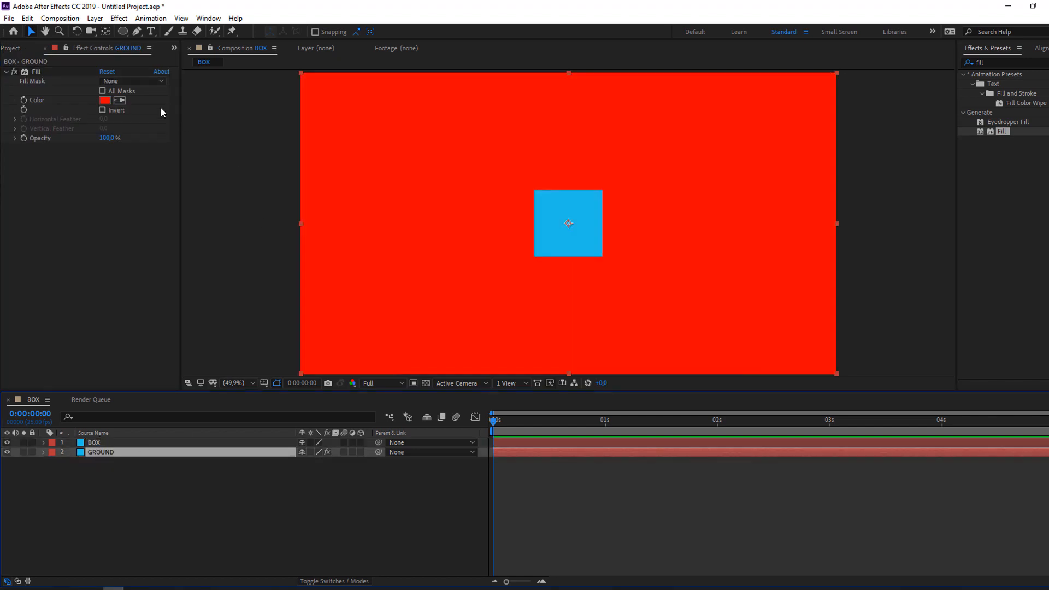
click(122, 101)
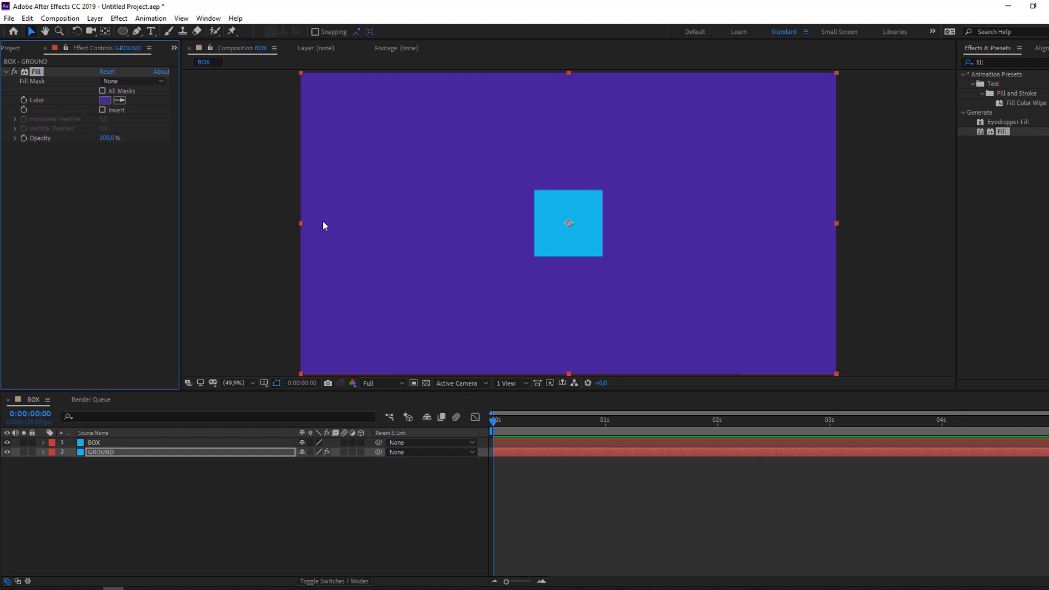
- Widen the GROUND layer beyond both sides of the frame and lower it until its upper edge meets the box's bottom edge
drag(300, 224, 239, 224)
key(comma)
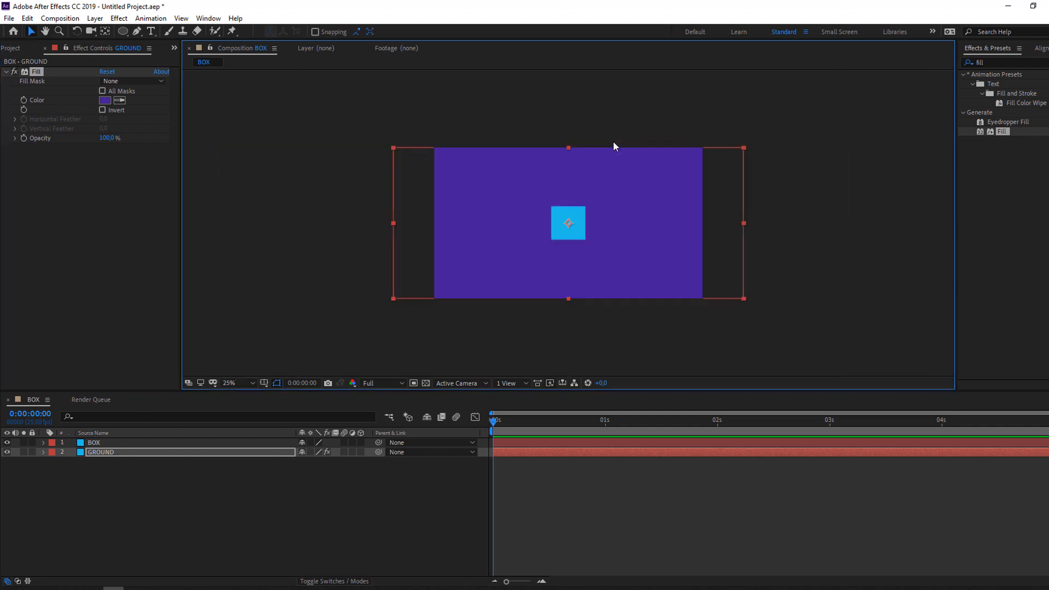
drag(600, 175, 608, 263)
scroll(601, 268, up, 3)
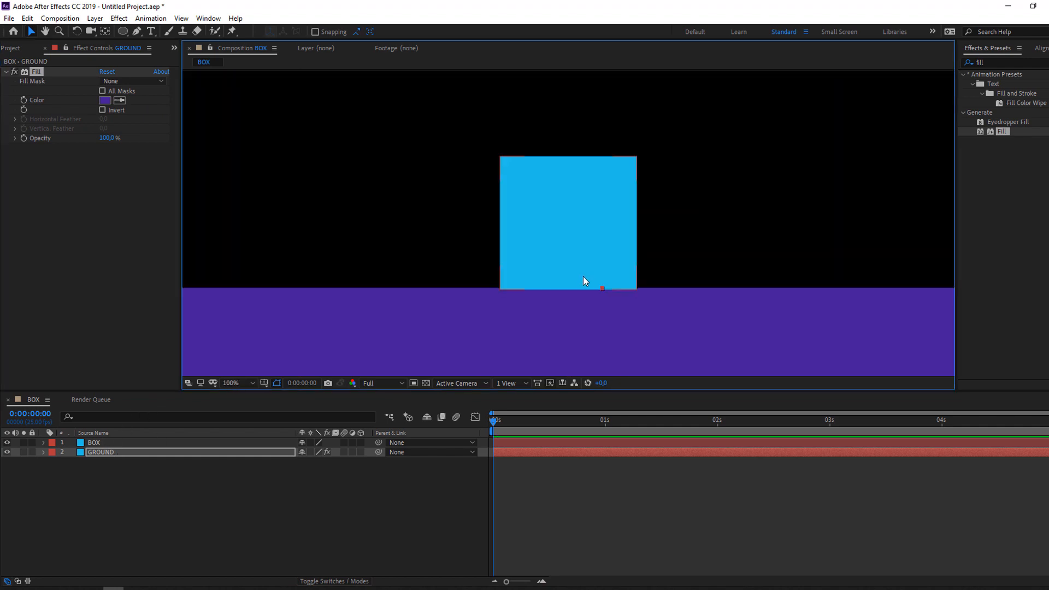
drag(580, 303, 549, 174)
scroll(548, 180, up, 4)
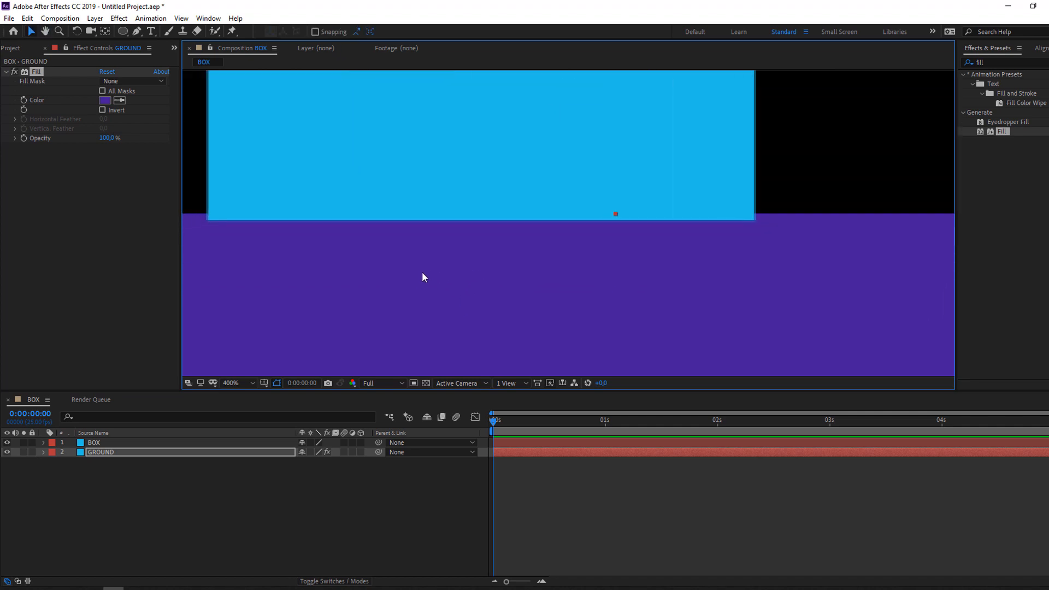
drag(424, 284, 423, 272)
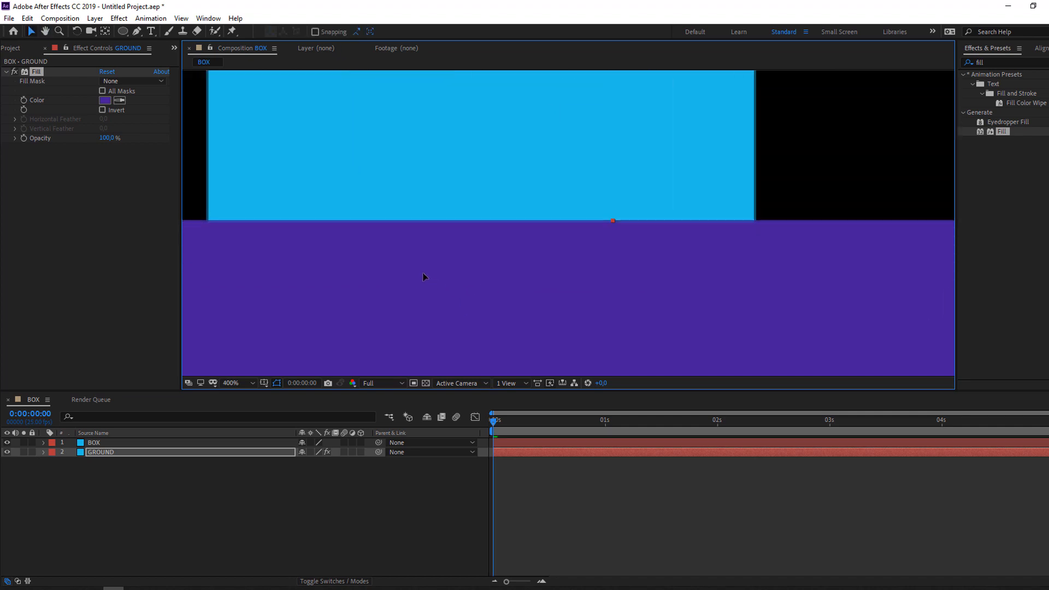
scroll(468, 273, down, 5)
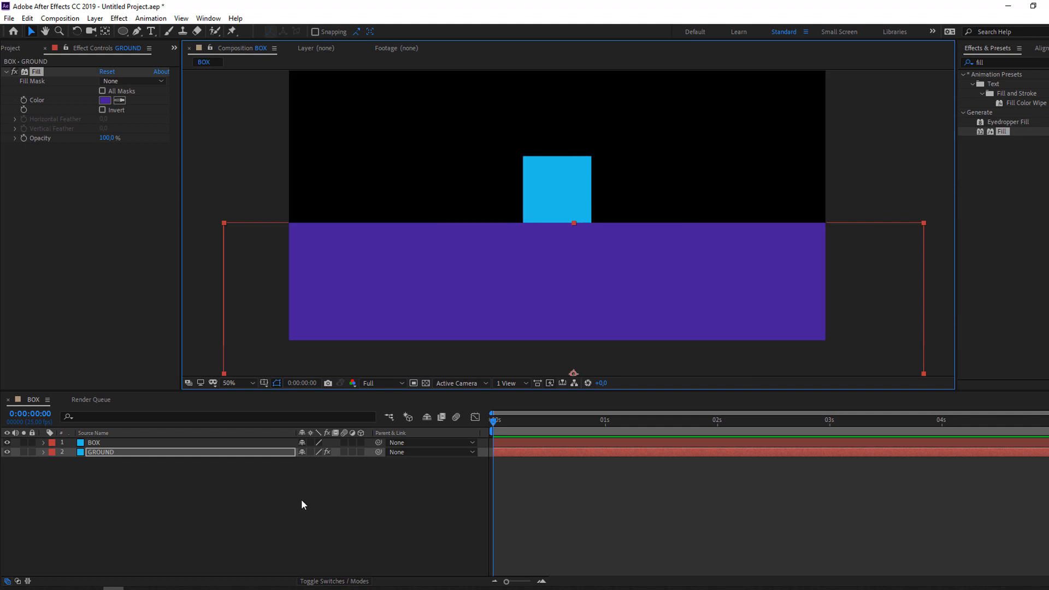
click(273, 563)
- Create a cyan solid named BG and move it beneath GROUND in the layer order
click(245, 387)
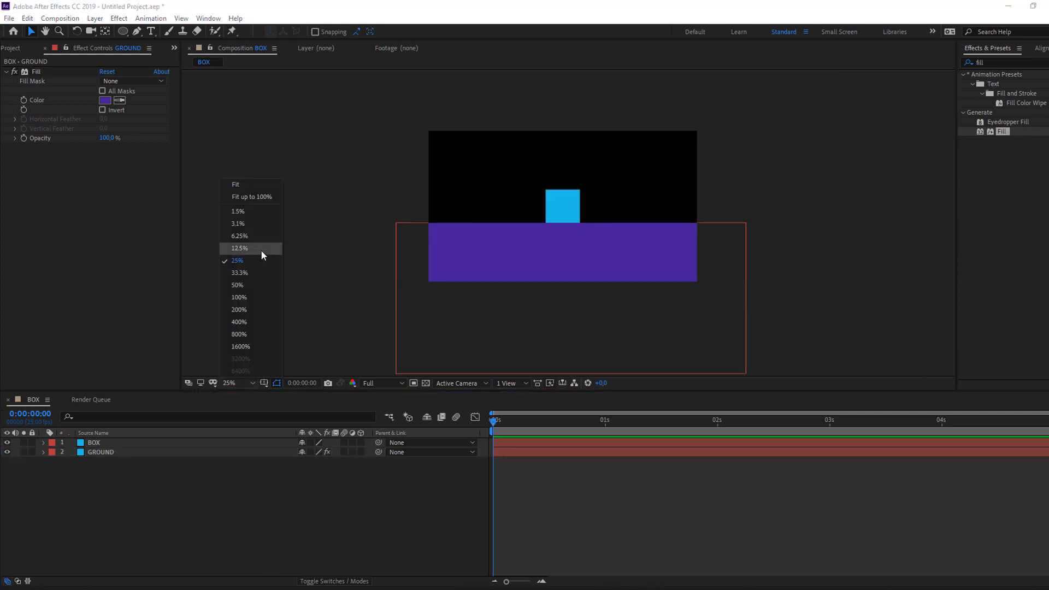
click(253, 204)
right_click(151, 501)
mouse_move(262, 382)
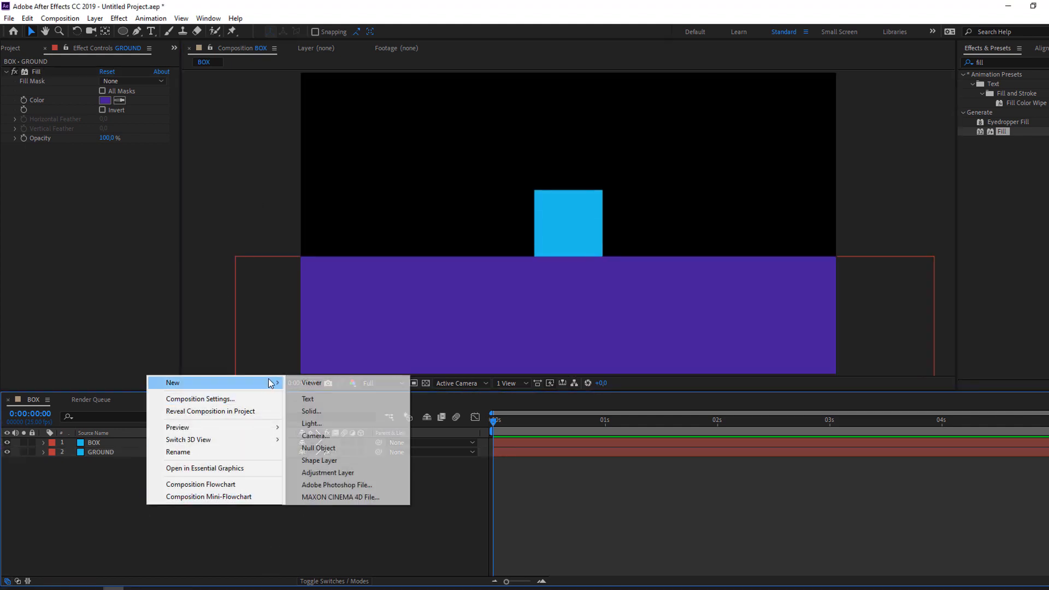
click(352, 412)
text(BG)
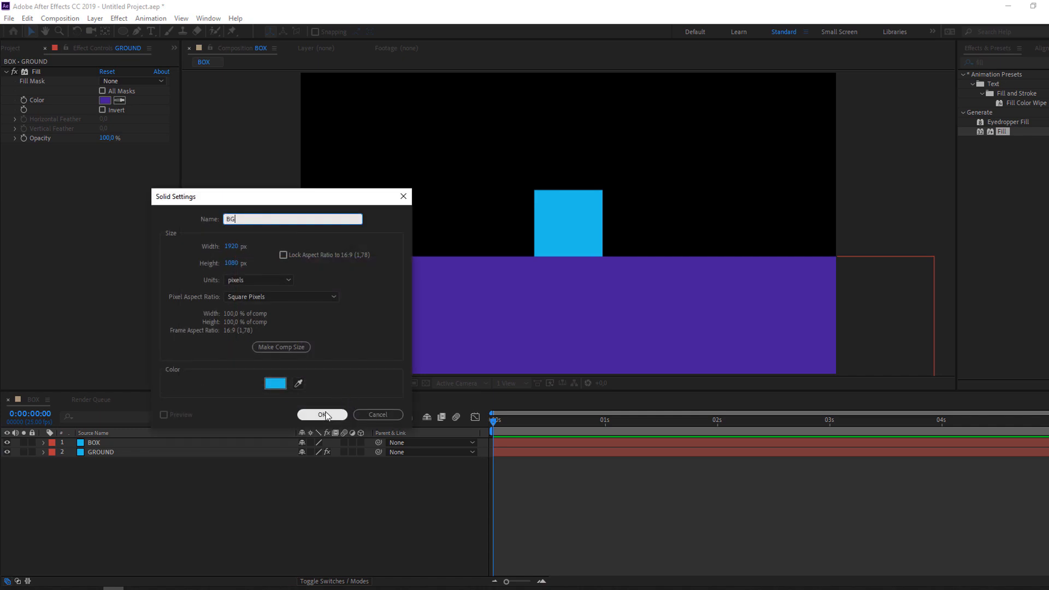
click(321, 414)
drag(105, 443, 99, 470)
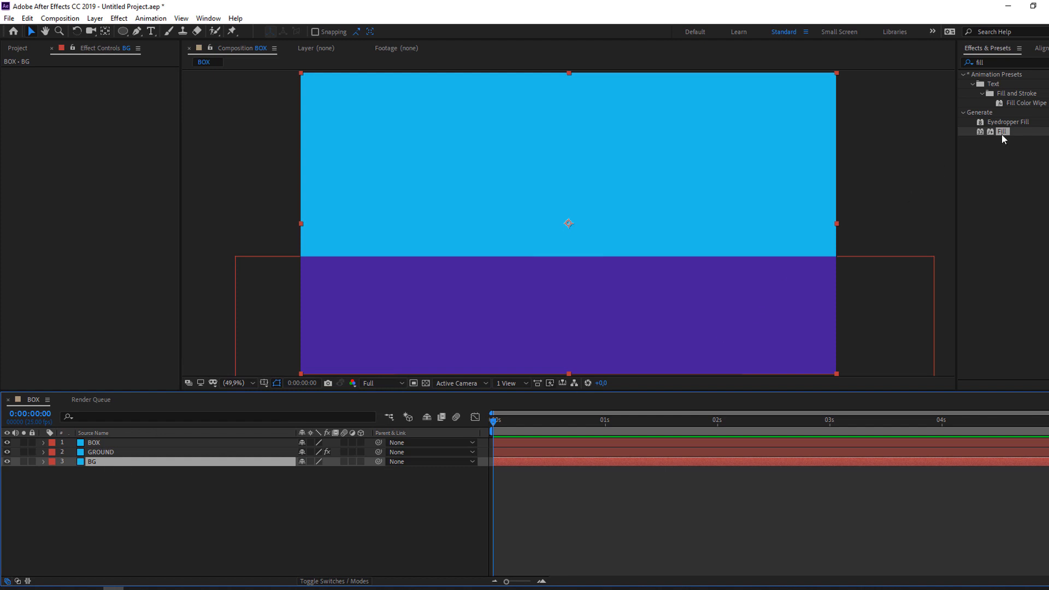
- Apply a Fill effect to the BG layer and set its color to the muted purple 624D8E
drag(1002, 133, 109, 461)
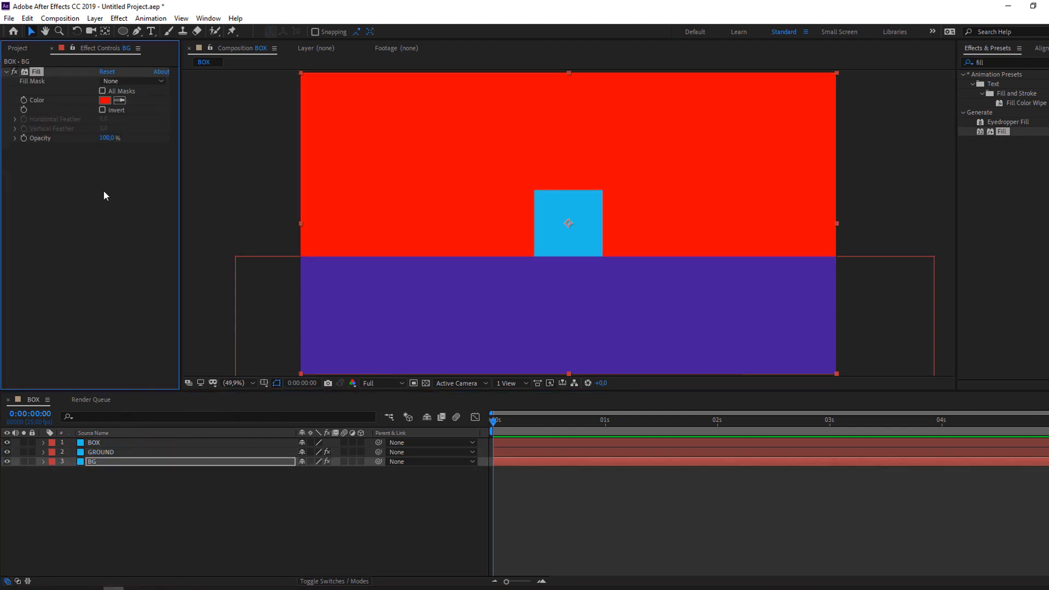
click(104, 101)
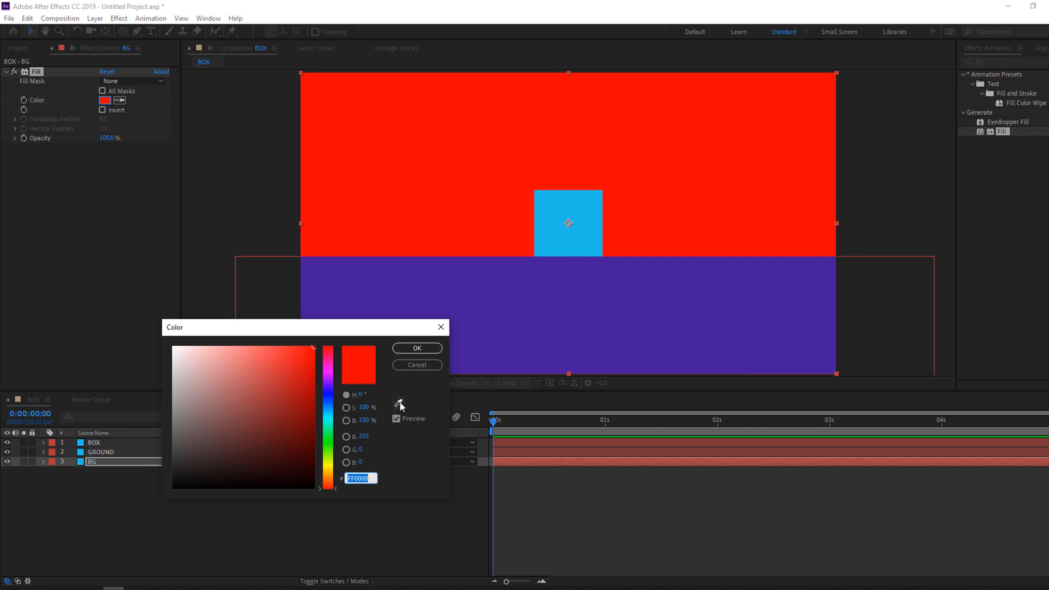
click(399, 403)
click(453, 355)
mouse_move(278, 399)
mouse_down()
mouse_move(232, 387)
mouse_move(210, 416)
mouse_move(235, 422)
mouse_move(264, 363)
mouse_move(239, 354)
mouse_move(216, 392)
mouse_move(194, 398)
mouse_move(243, 410)
mouse_up()
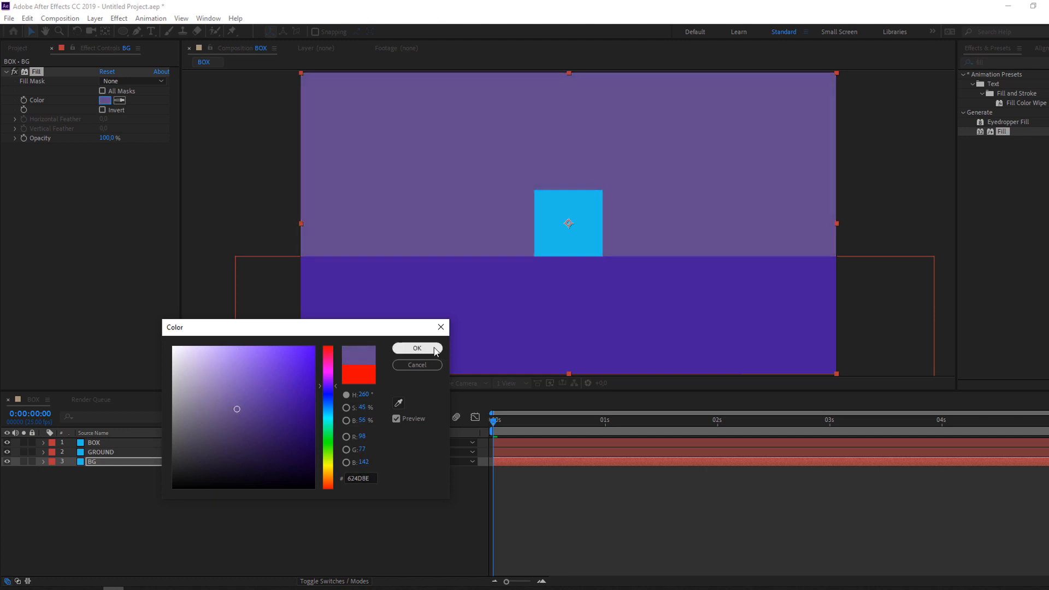
click(416, 348)
- Apply a Fill effect to the BOX layer and set its color to light orange
key(comma)
key(period)
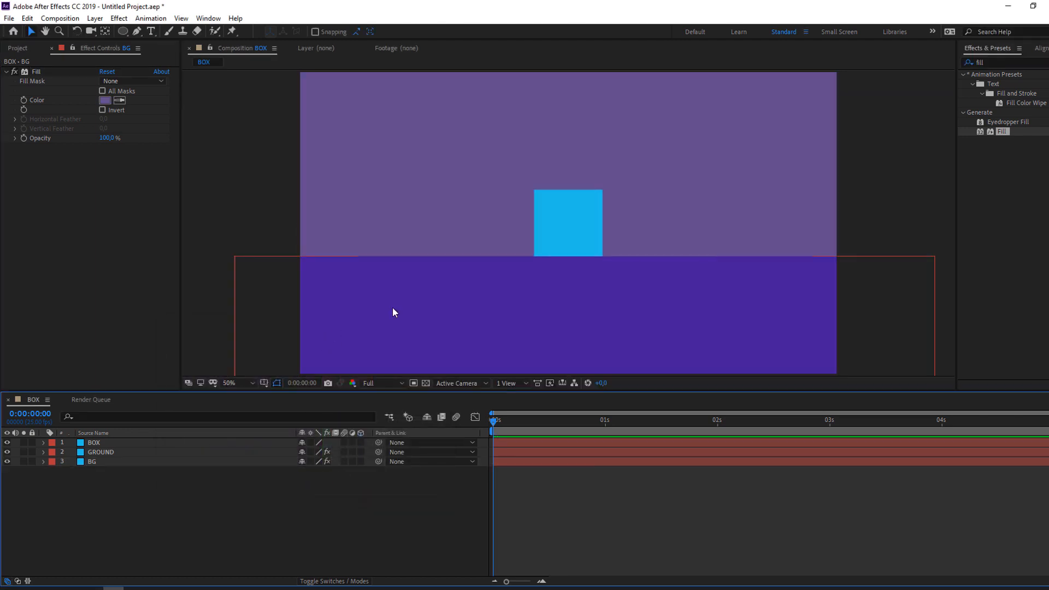
click(549, 239)
drag(1002, 132, 94, 446)
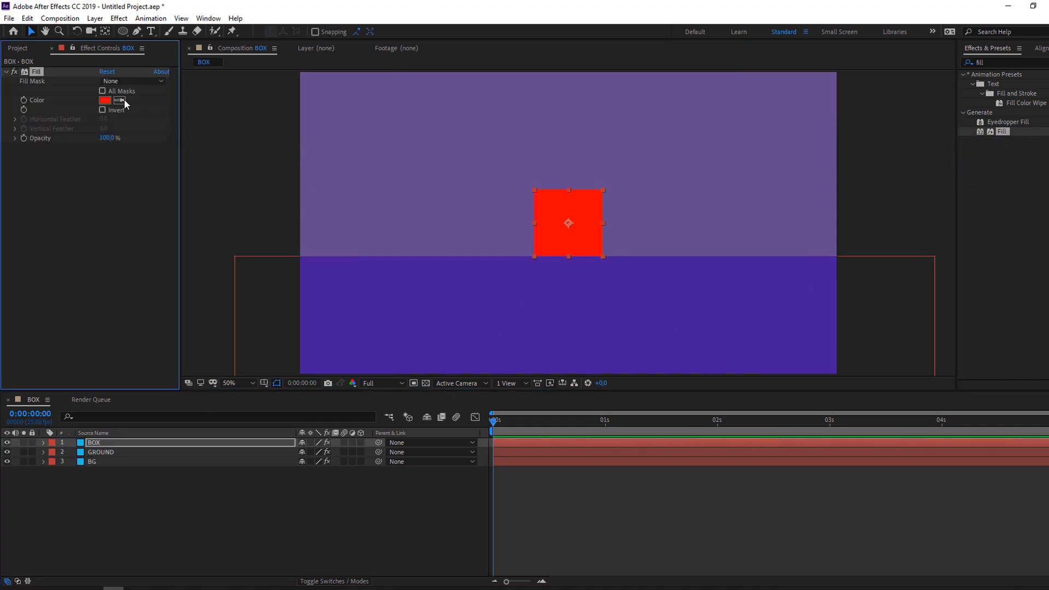
click(481, 431)
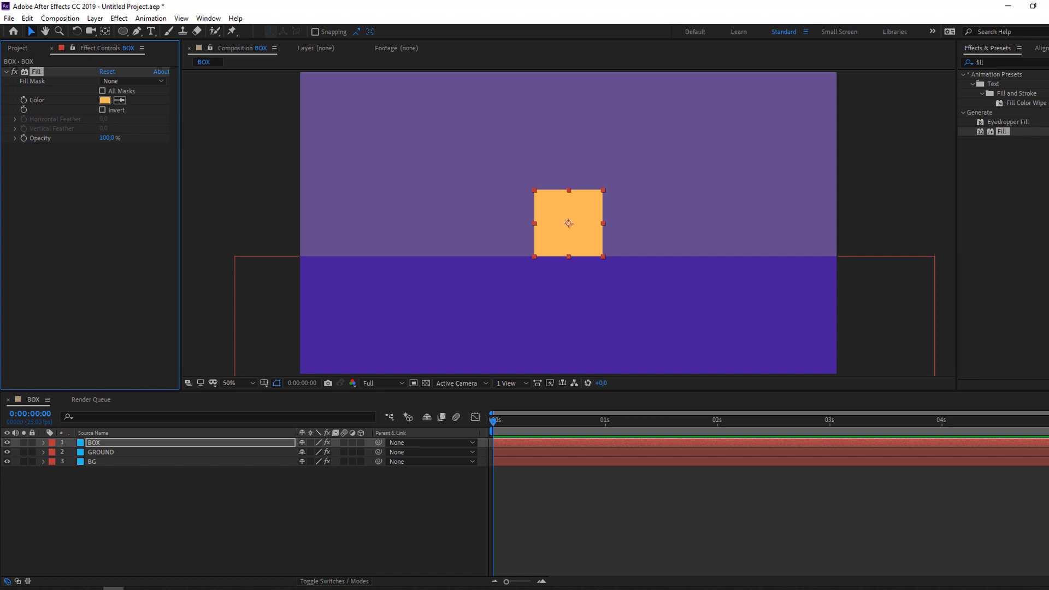
click(284, 495)
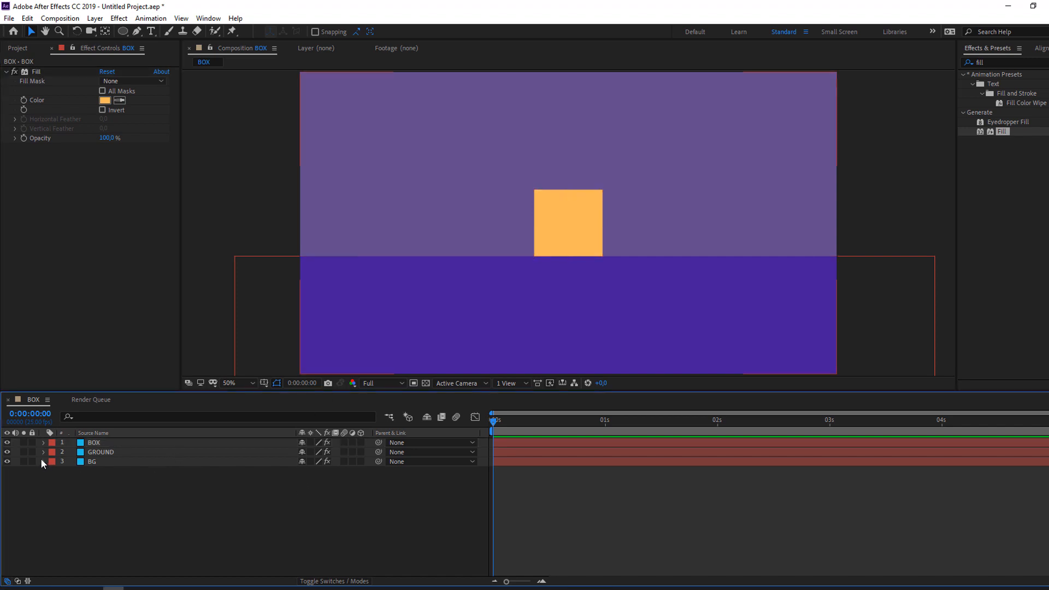
- Lock the GROUND and BG layers and set BOX's Anchor Point to 1900, 1071, near its lower-right corner
click(96, 443)
scroll(542, 243, up, 1)
drag(530, 240, 492, 265)
scroll(471, 215, up, 1)
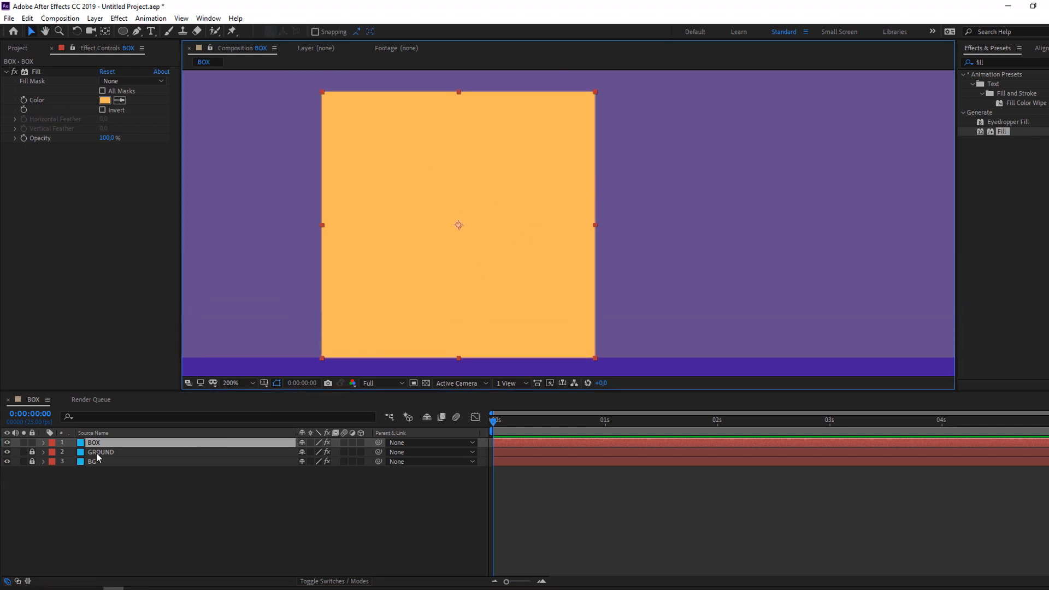
click(44, 443)
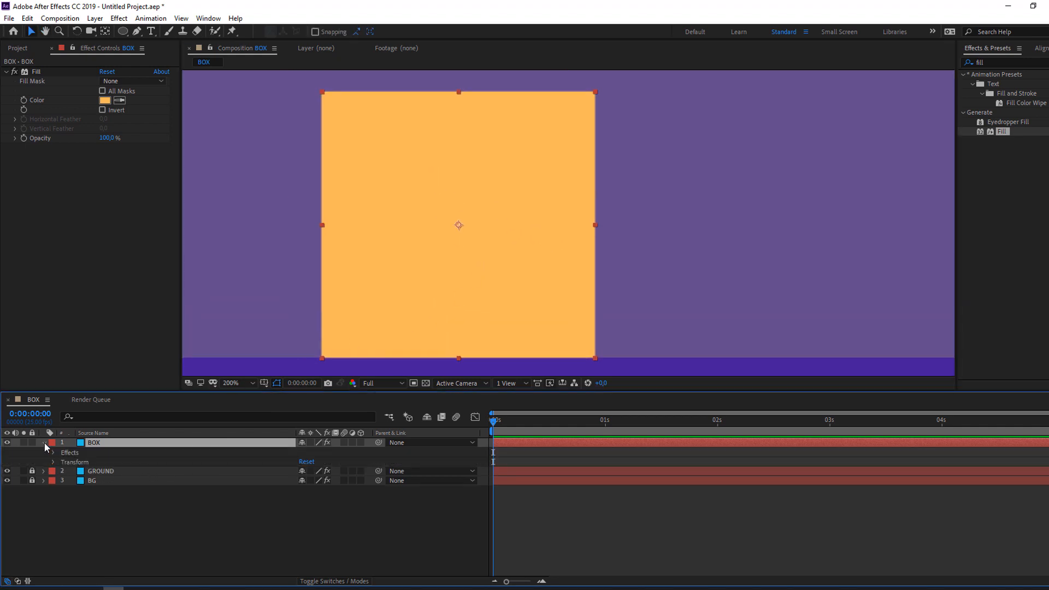
click(53, 462)
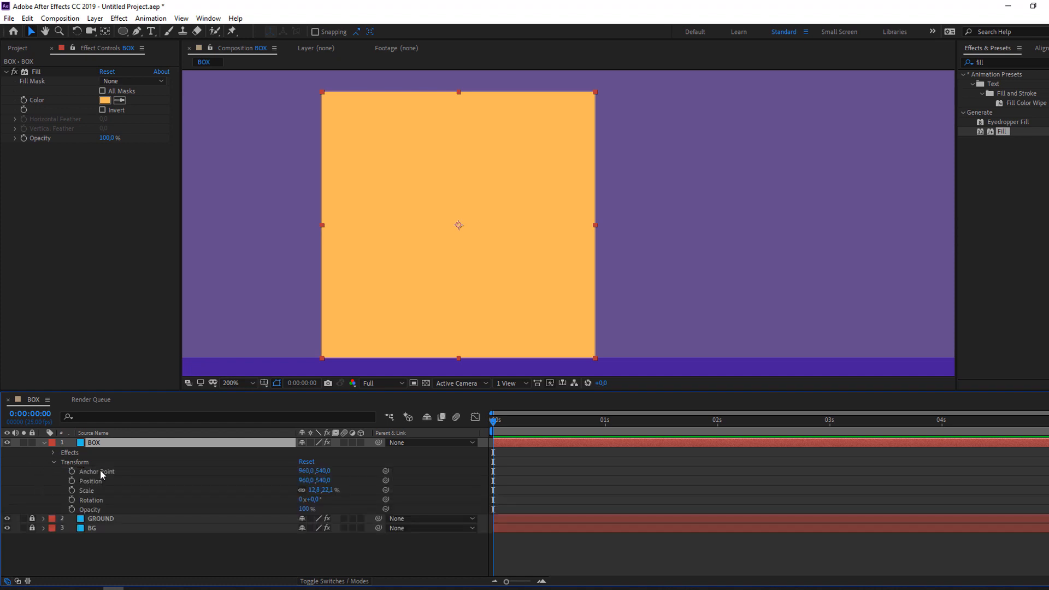
drag(306, 474, 549, 483)
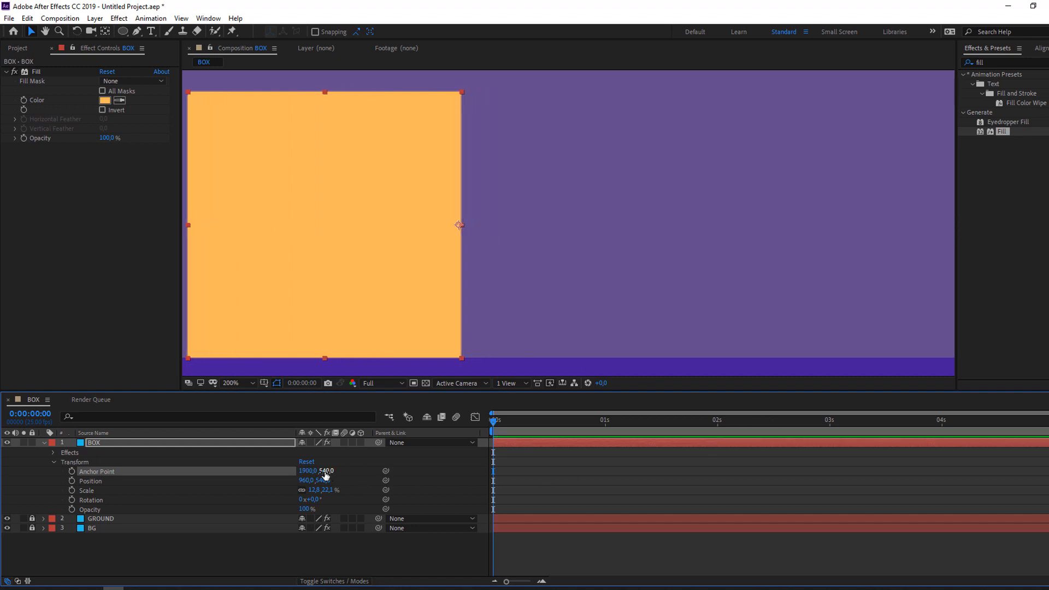
drag(325, 475, 672, 421)
- Set the vertical Position of BOX to 657 so the square rests on the ground
click(95, 483)
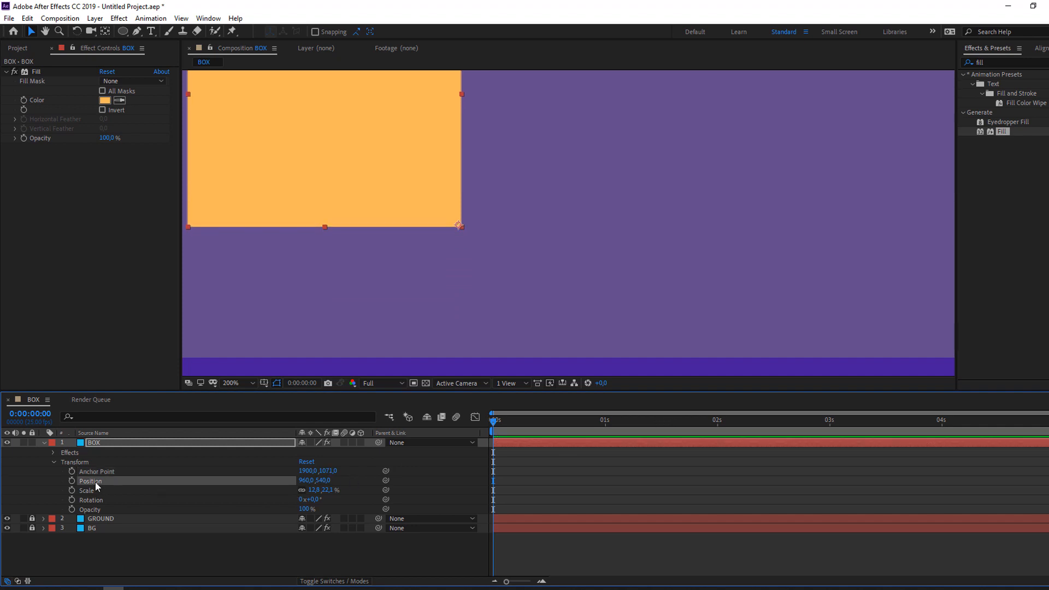
drag(326, 481, 405, 464)
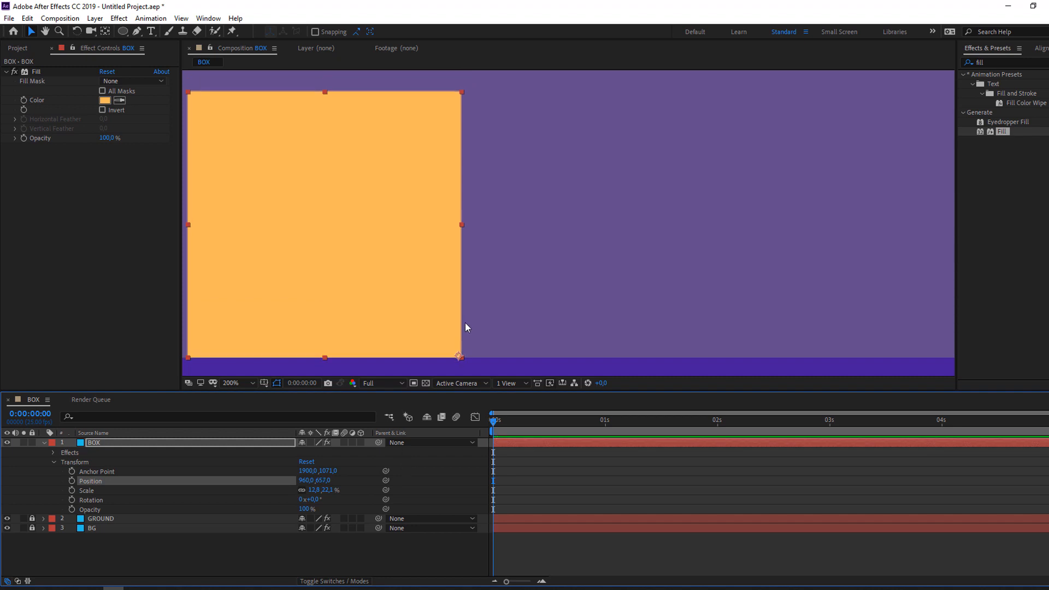
scroll(464, 322, down, 3)
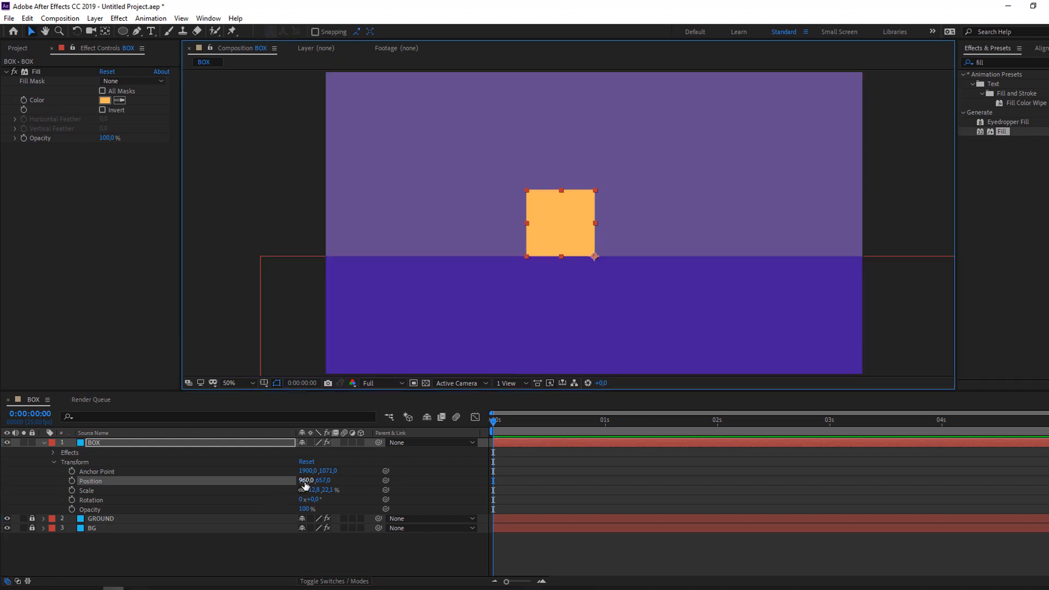
- Set the horizontal Position of BOX to 538
drag(306, 481, 76, 490)
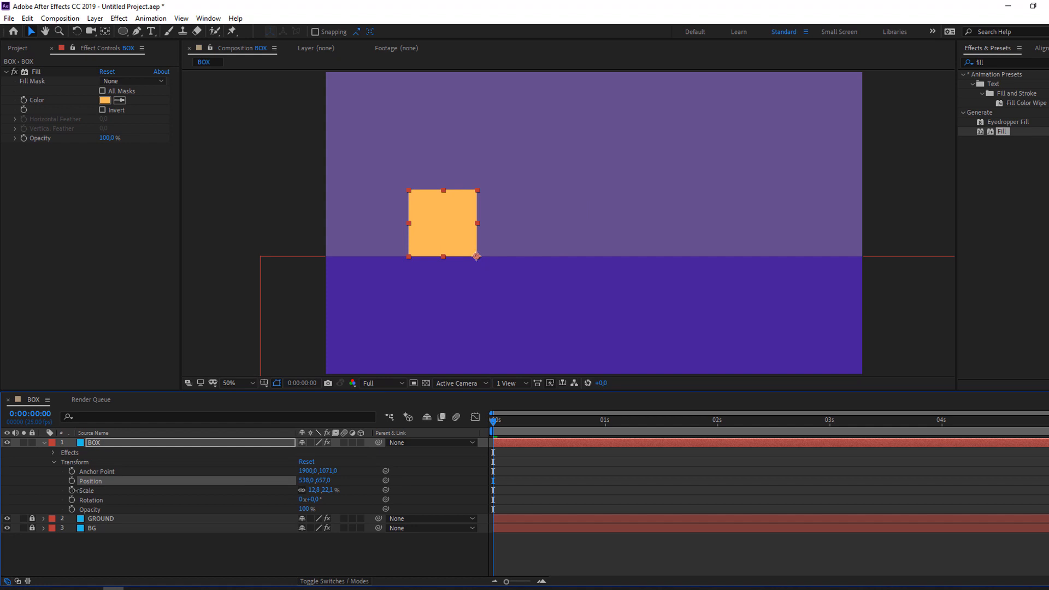
click(224, 556)
- Show the rulers and place vertical guides along the left and right edges of the box
scroll(424, 281, up, 1)
click(327, 248)
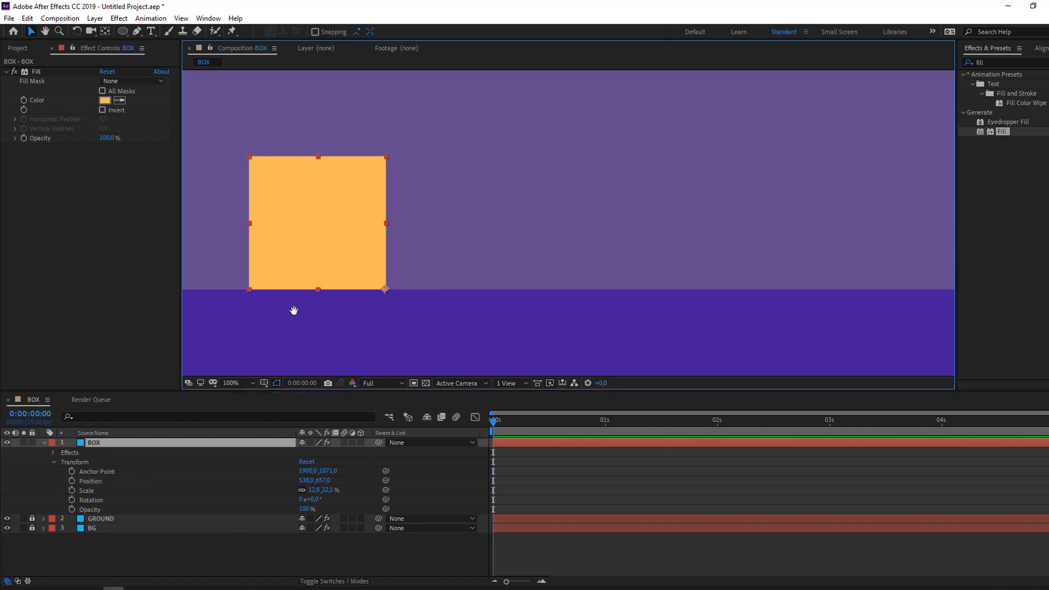
drag(292, 309, 344, 293)
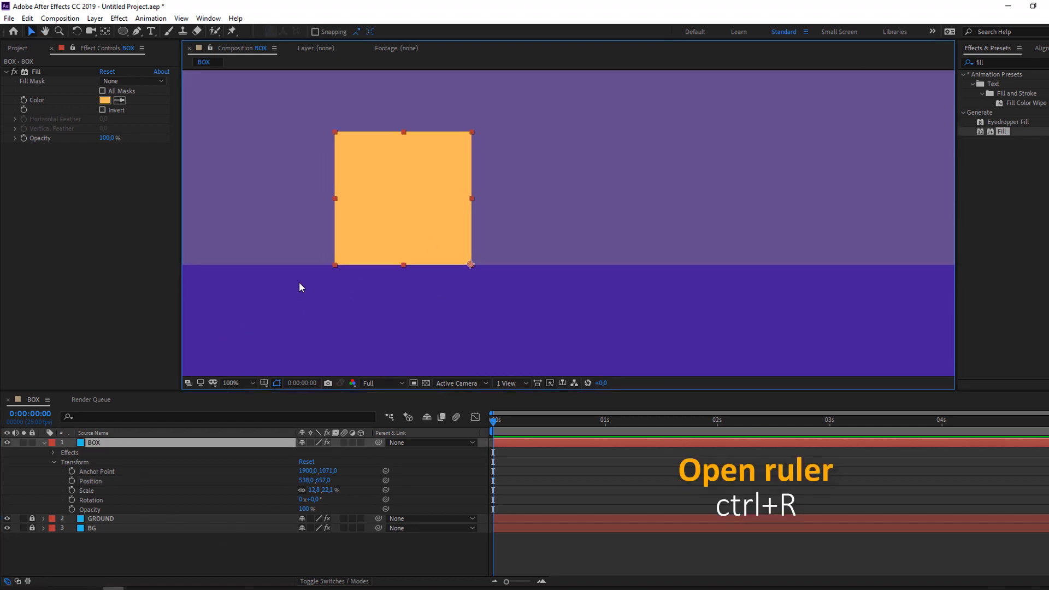
key(ctrl+r)
drag(187, 228, 338, 234)
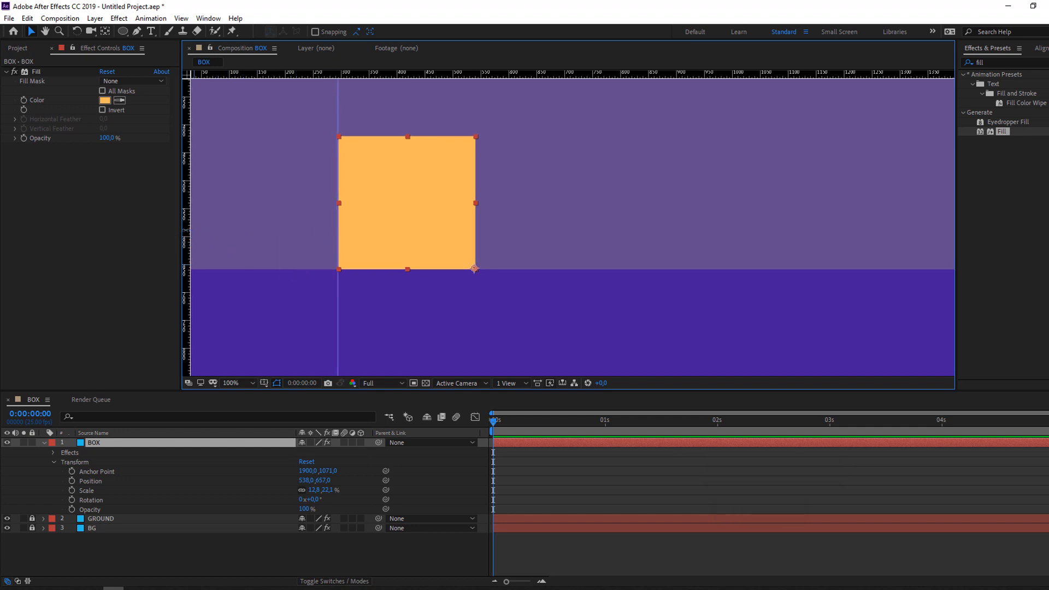
drag(186, 216, 474, 224)
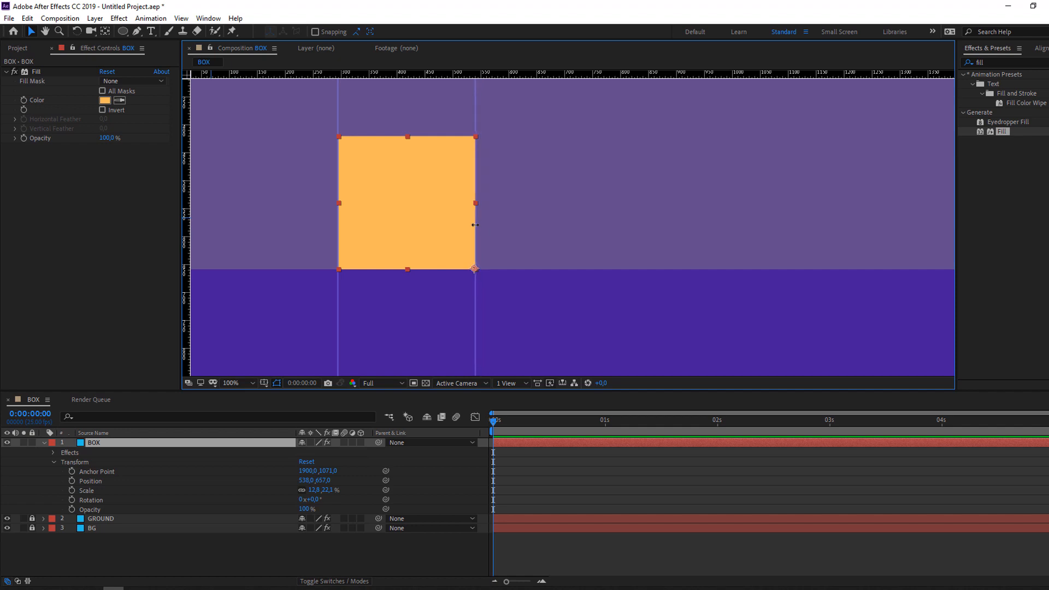
click(268, 548)
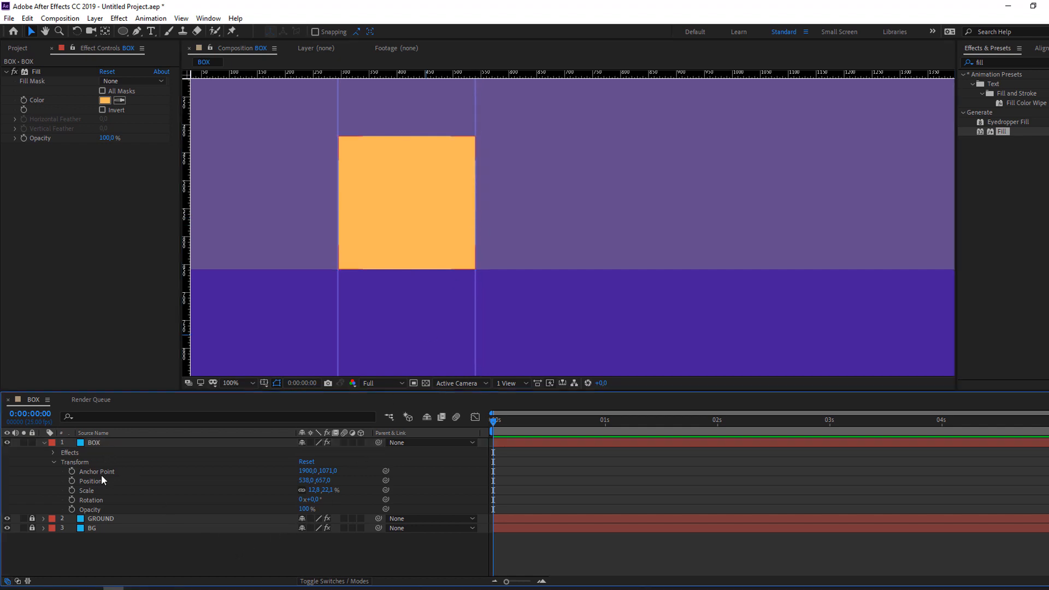
- Keyframe BOX's Rotation from 0° at the first frame to 90° at 0:00:00:10 and preview the roll
click(136, 501)
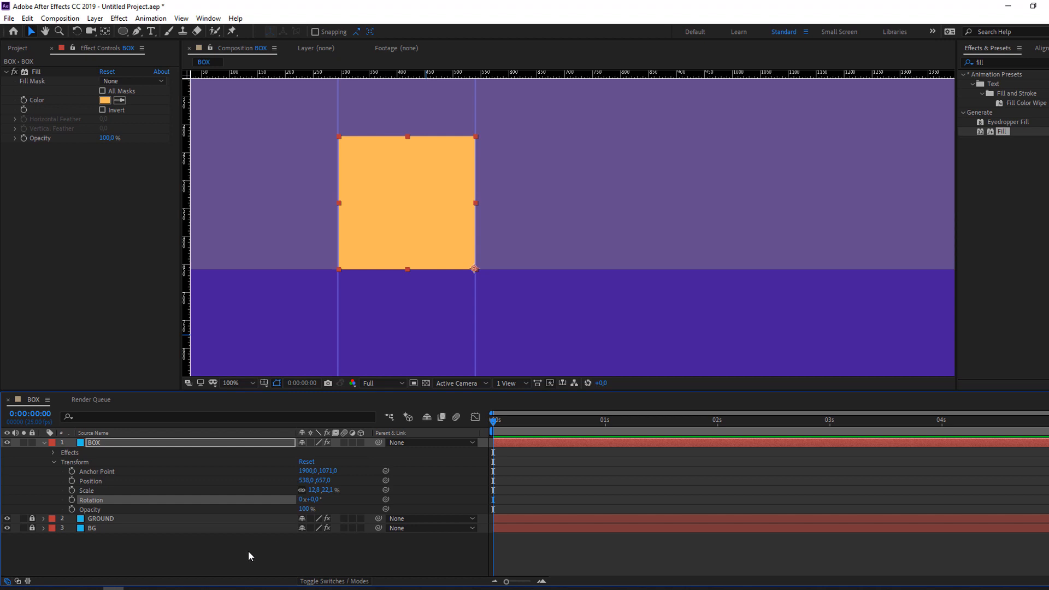
click(72, 499)
key(shift+Page_Down)
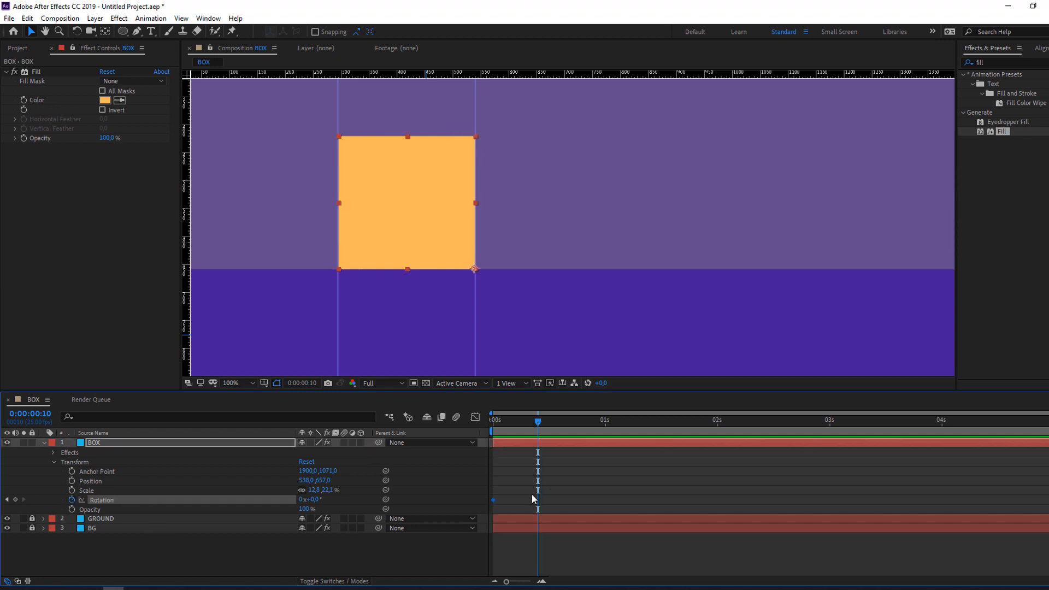
click(314, 499)
key(Return)
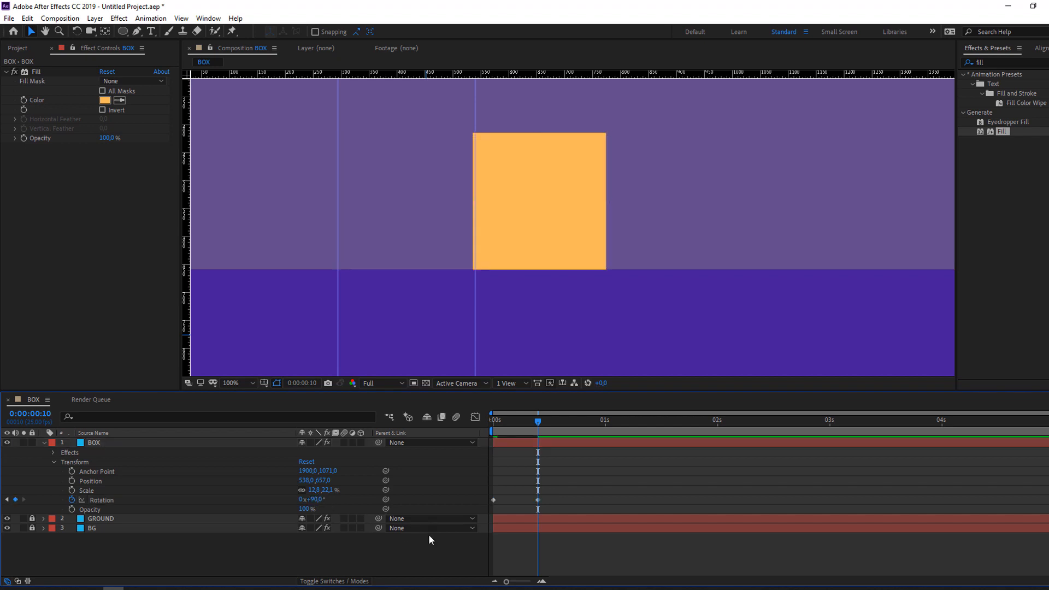
key(space)
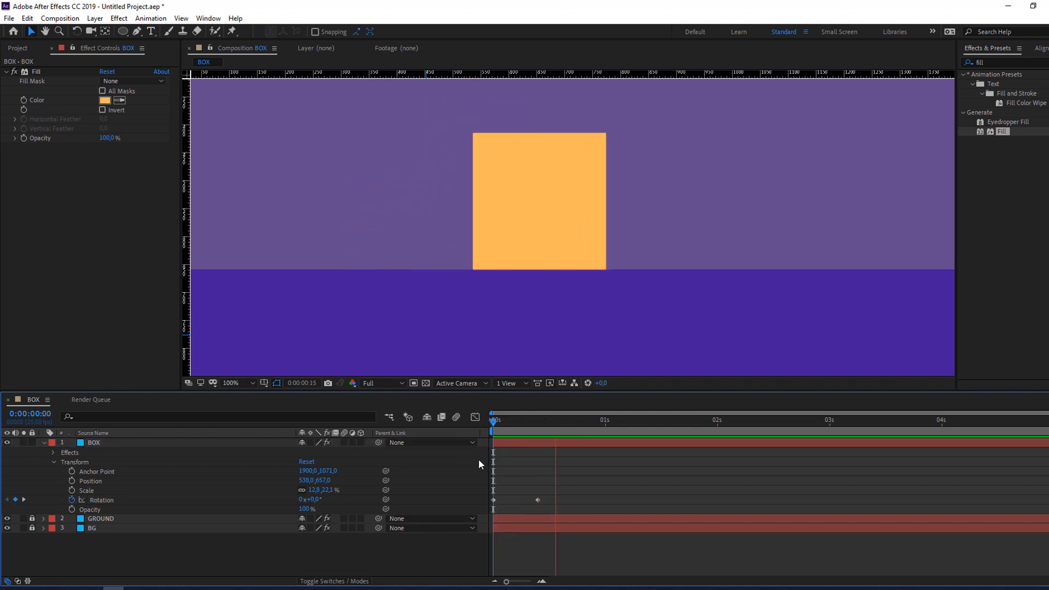
- At 0:00:00:10, move both vertical guides so they line up exactly with the rotated box's left and right edges
mouse_move(552, 422)
mouse_down()
mouse_move(555, 437)
mouse_move(519, 422)
mouse_move(537, 427)
mouse_up()
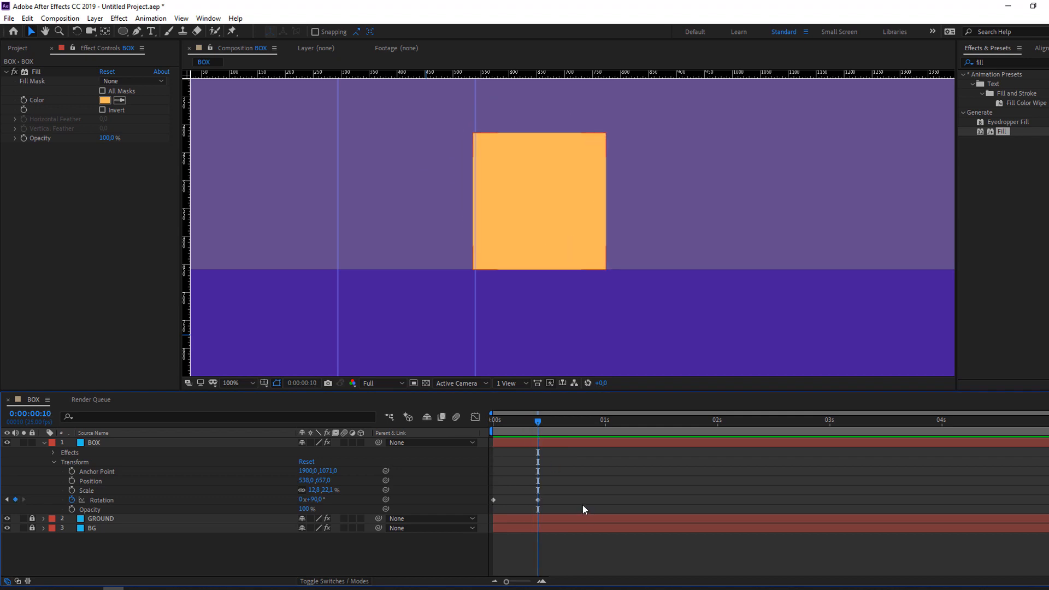
key(shift+Page_Down)
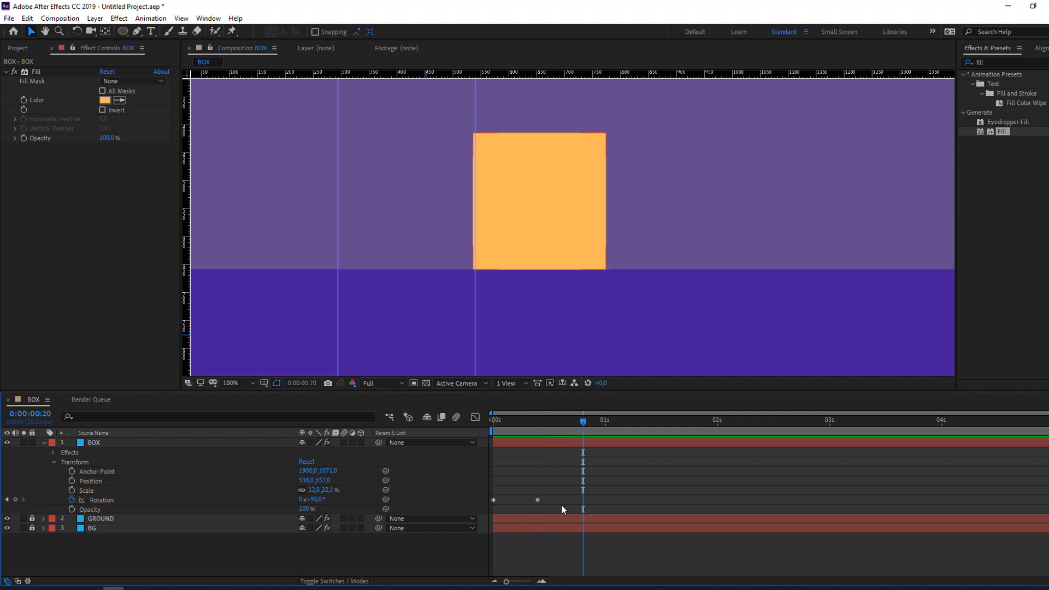
drag(533, 423, 538, 425)
click(538, 426)
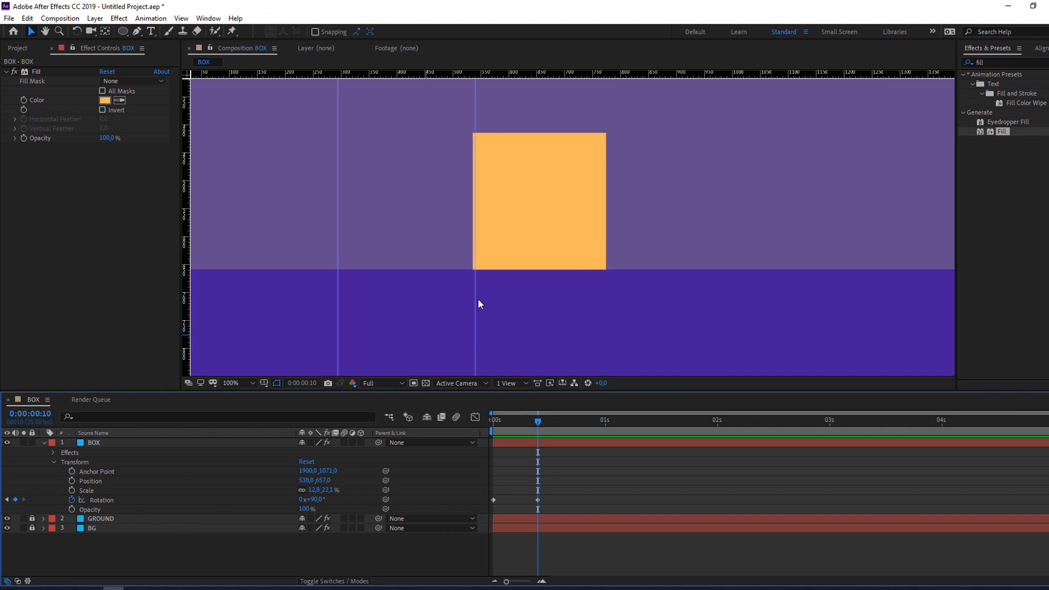
drag(475, 298, 605, 296)
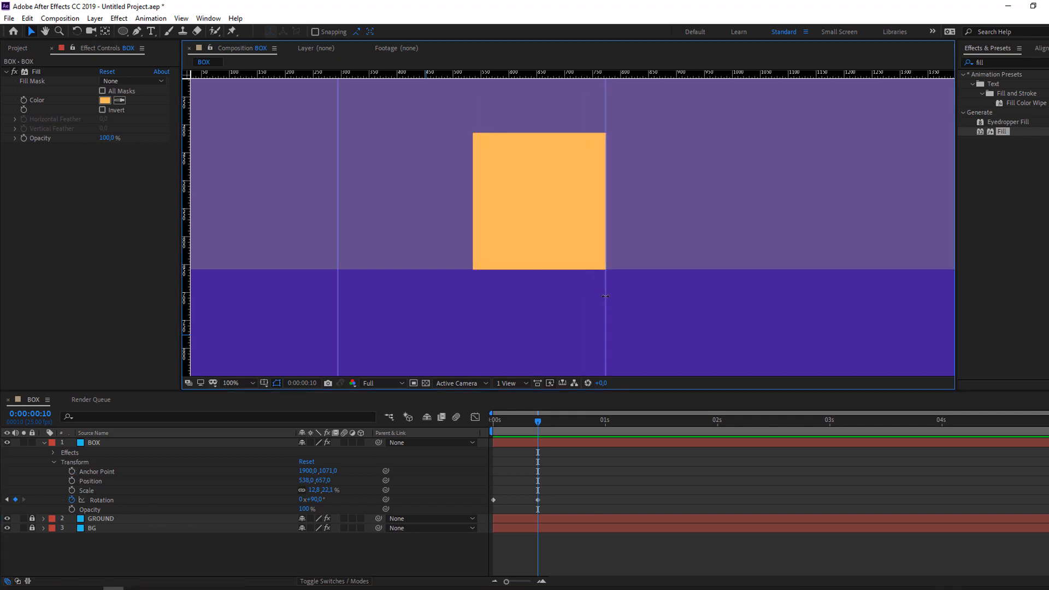
drag(339, 295, 472, 257)
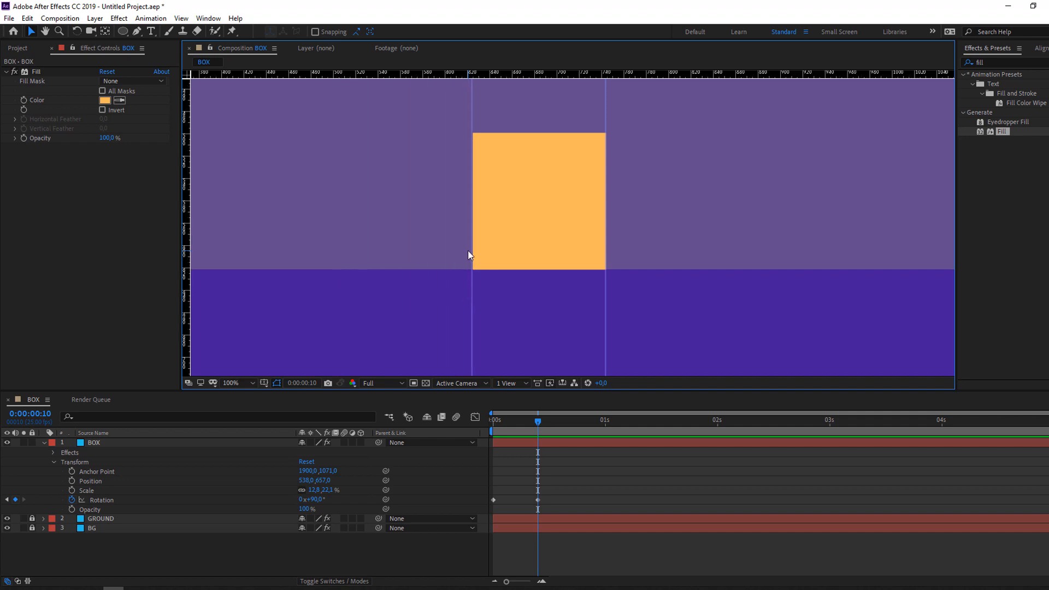
scroll(470, 259, up, 3)
key(period)
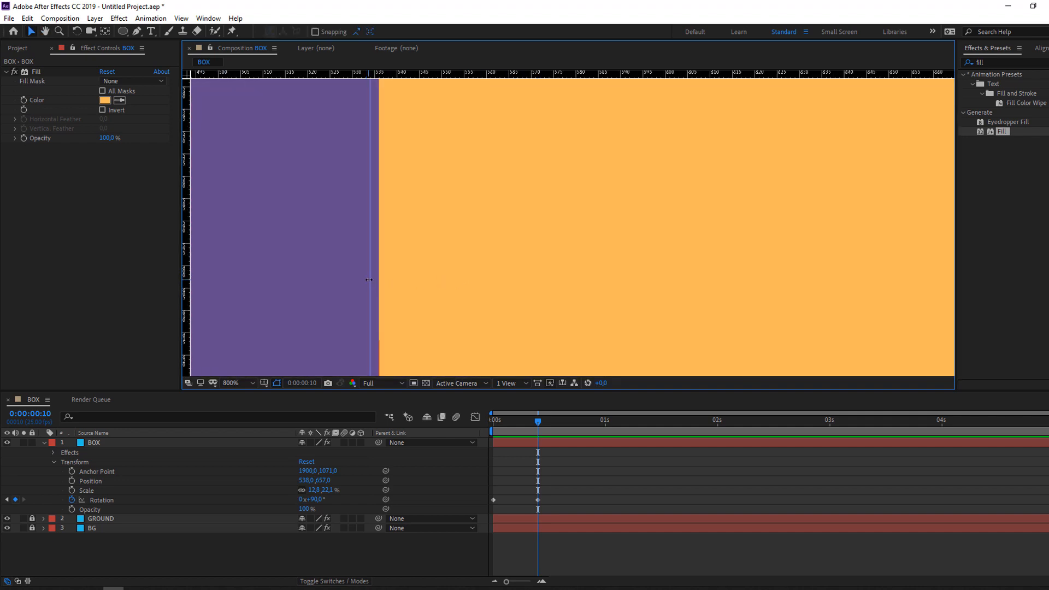
drag(368, 280, 377, 280)
scroll(612, 257, down, 2)
drag(683, 266, 555, 257)
scroll(557, 304, up, 2)
scroll(569, 257, down, 3)
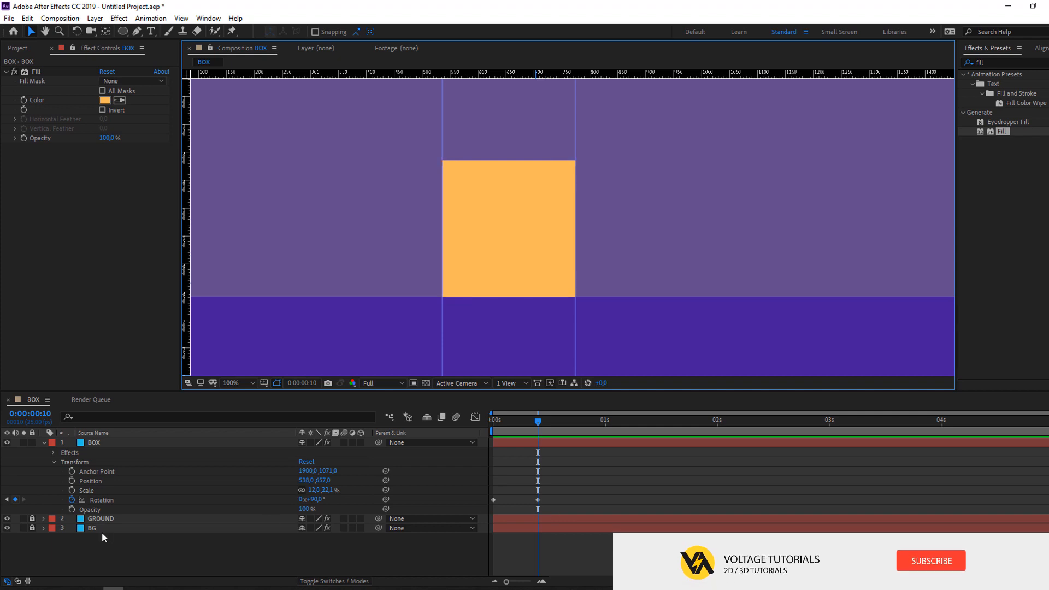
- Keyframe BOX's Anchor Point at 0:00:00:10 and change it to 1900, -6 at 0:00:00:14
click(71, 471)
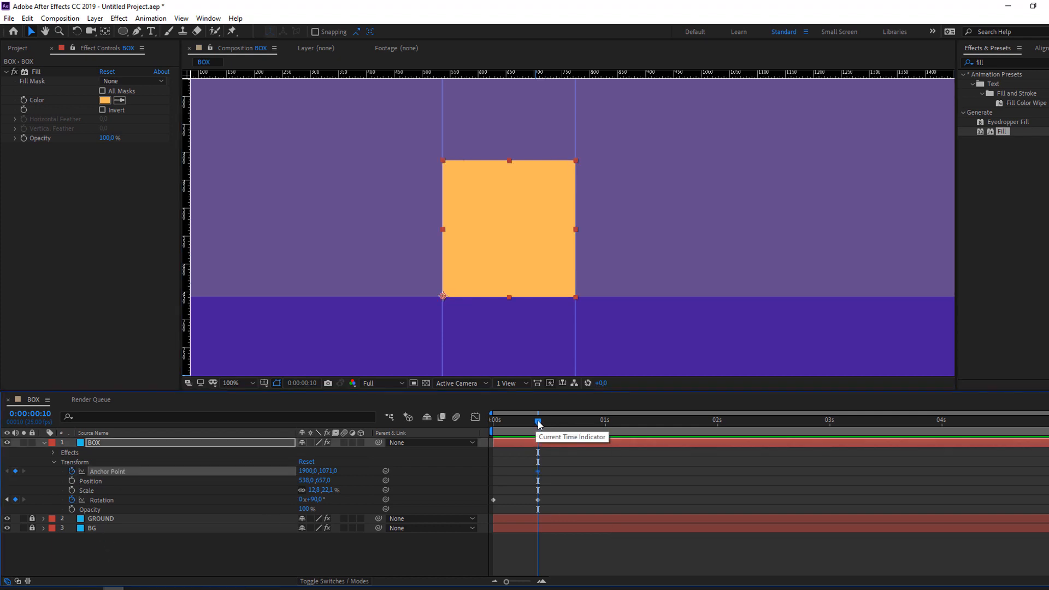
drag(538, 422, 554, 423)
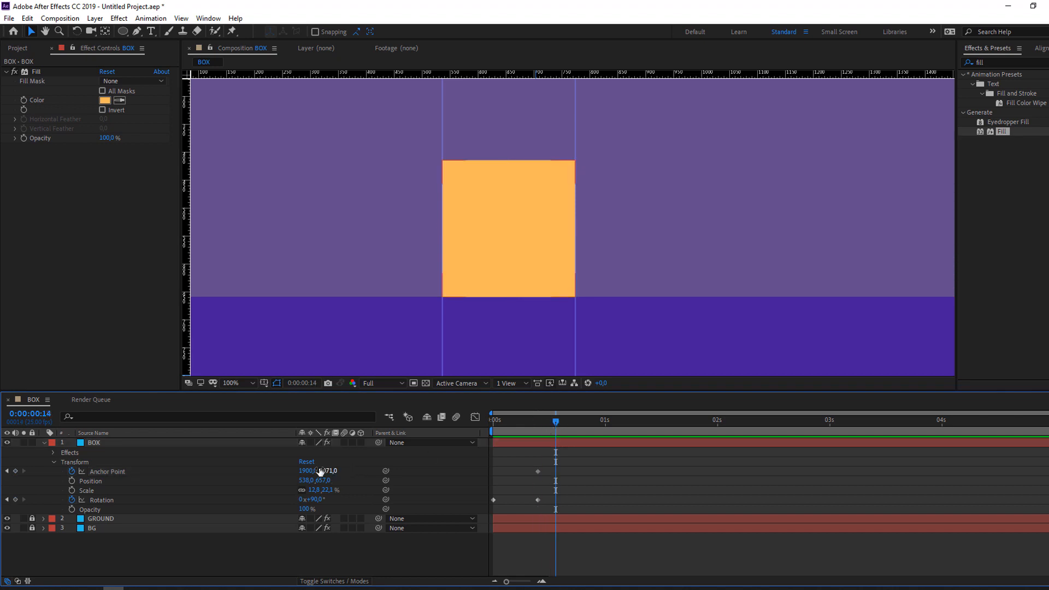
drag(328, 471, 266, 470)
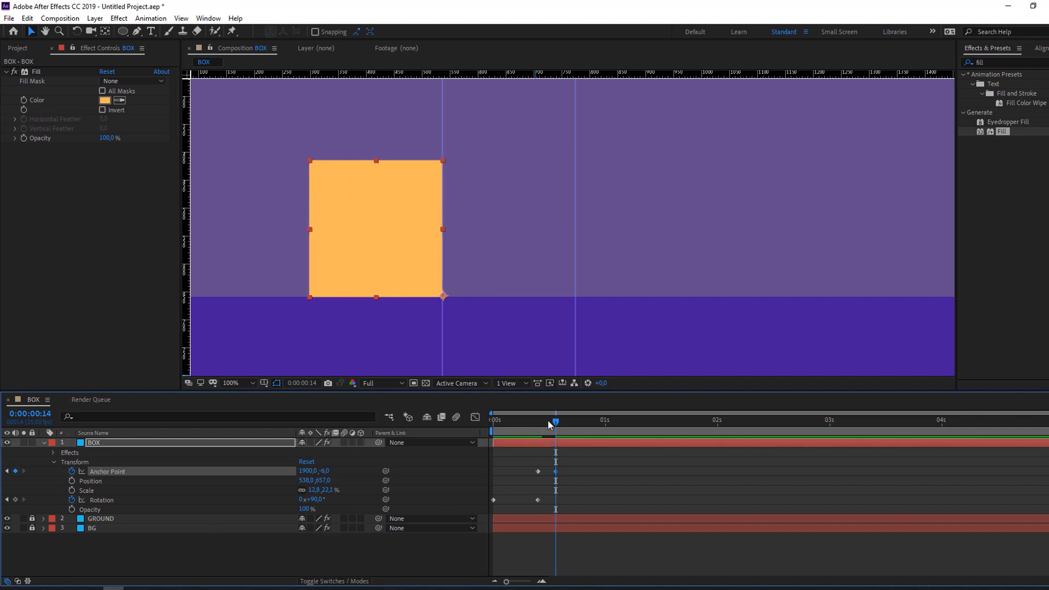
- Keyframe BOX's Position at 0:00:00:10 and set its horizontal value to 776 at 0:00:00:14
mouse_move(549, 425)
mouse_down()
mouse_move(537, 424)
mouse_move(555, 425)
mouse_up()
click(72, 481)
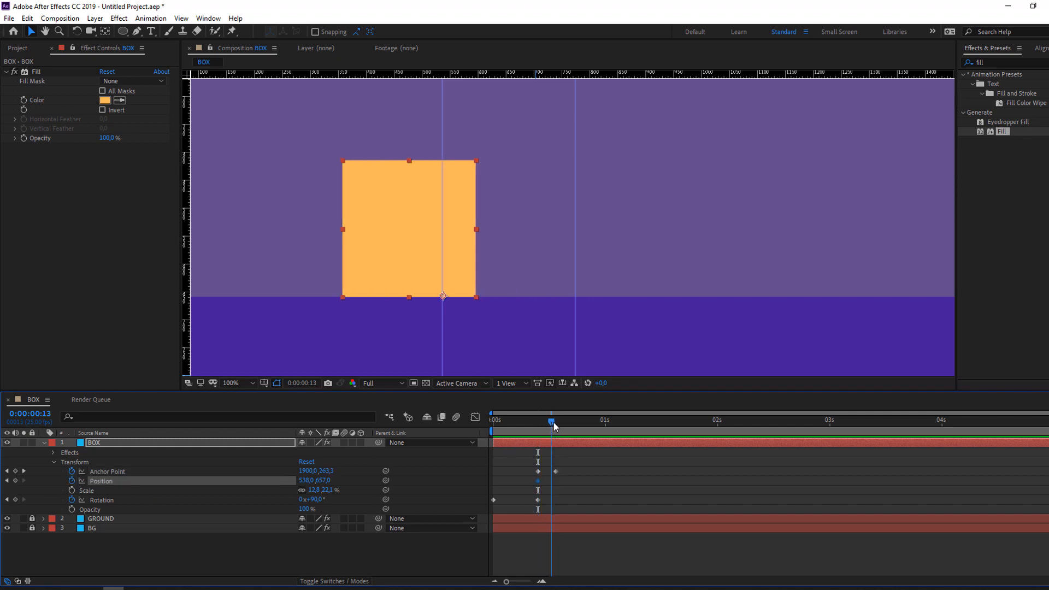
drag(299, 486, 429, 477)
- Fine-tune BOX's horizontal Position at 0:00:00:14 to 775.8 so its edges match the guides
scroll(572, 314, up, 3)
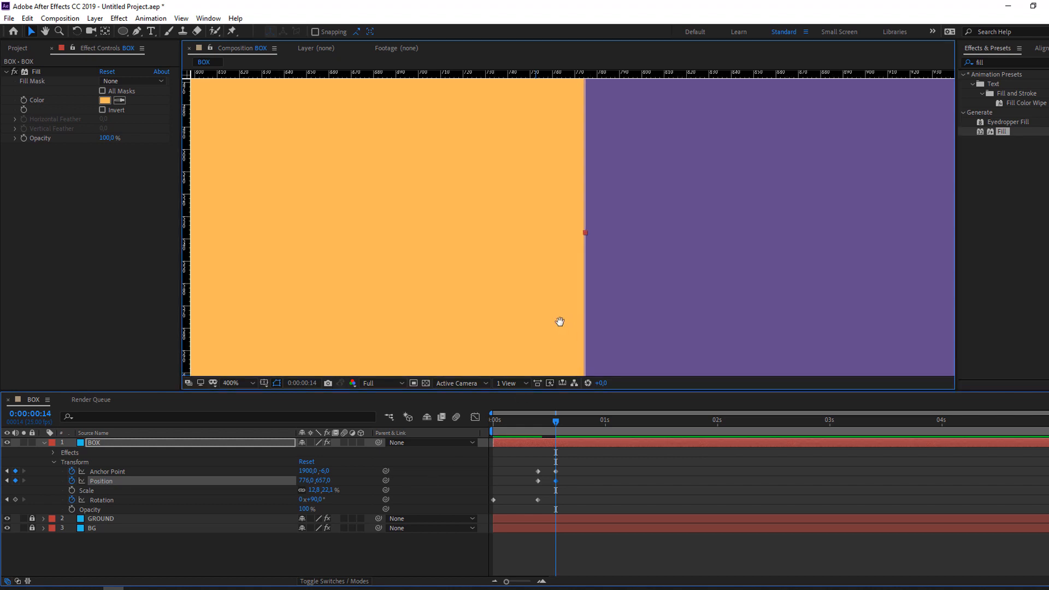
drag(559, 321, 557, 126)
drag(557, 341, 536, 192)
key(v)
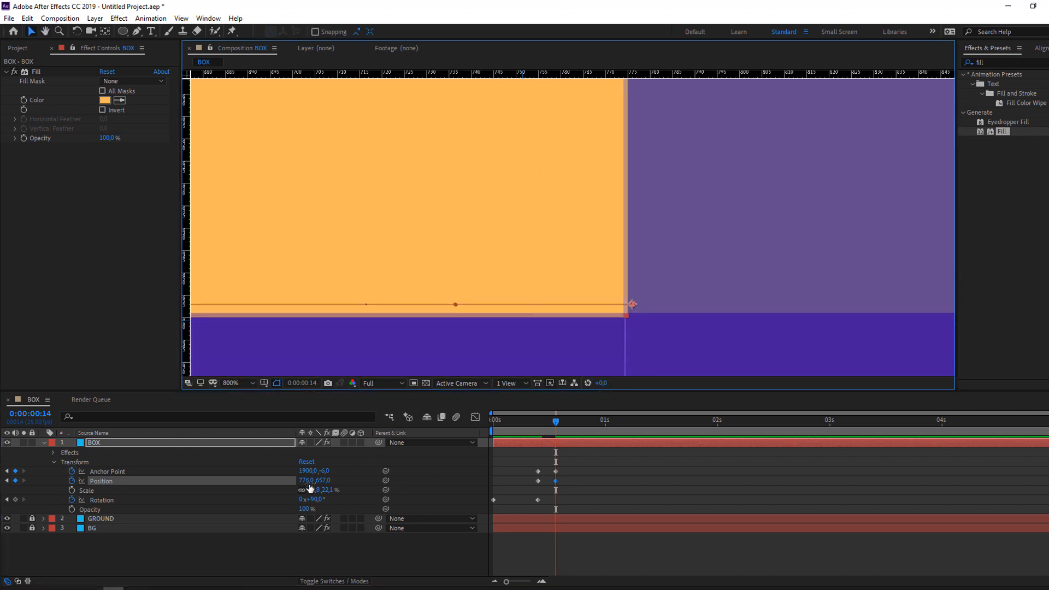
drag(304, 483, 303, 480)
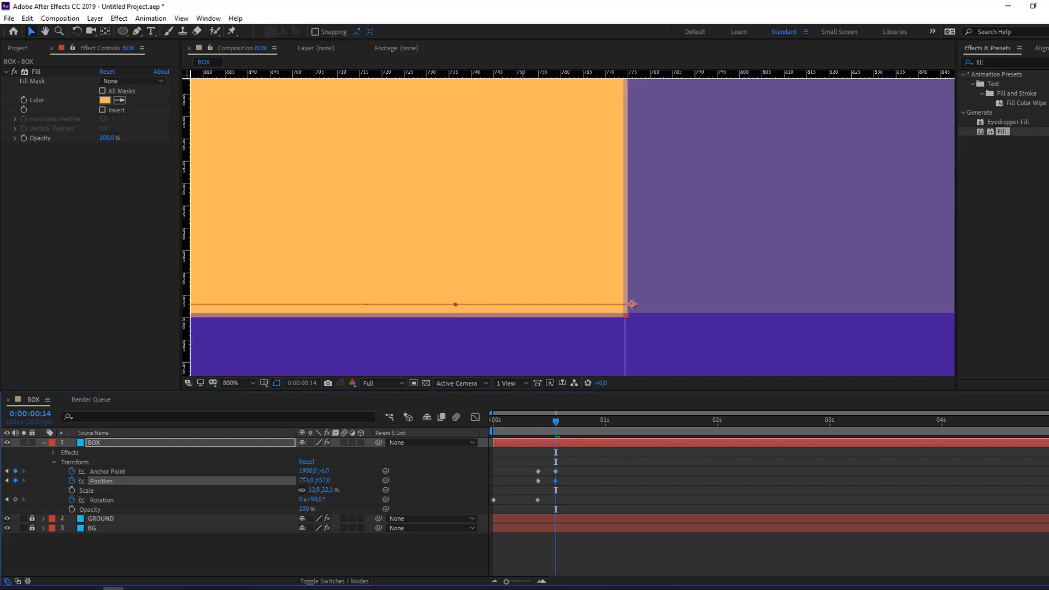
key(Left)
key(Left)
key(Left)
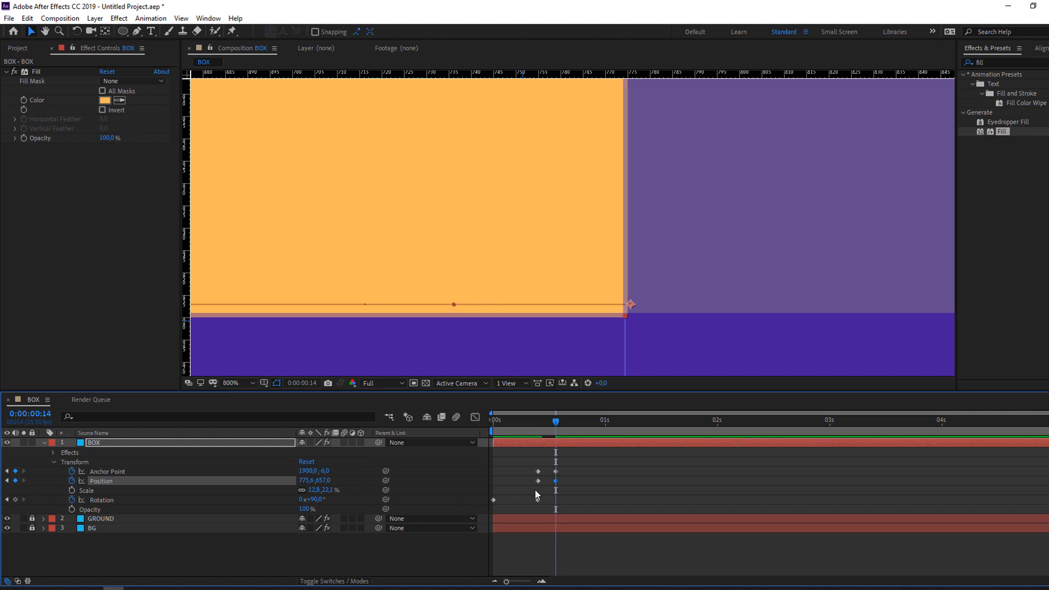
key(Right)
key(Right)
scroll(617, 349, down, 3)
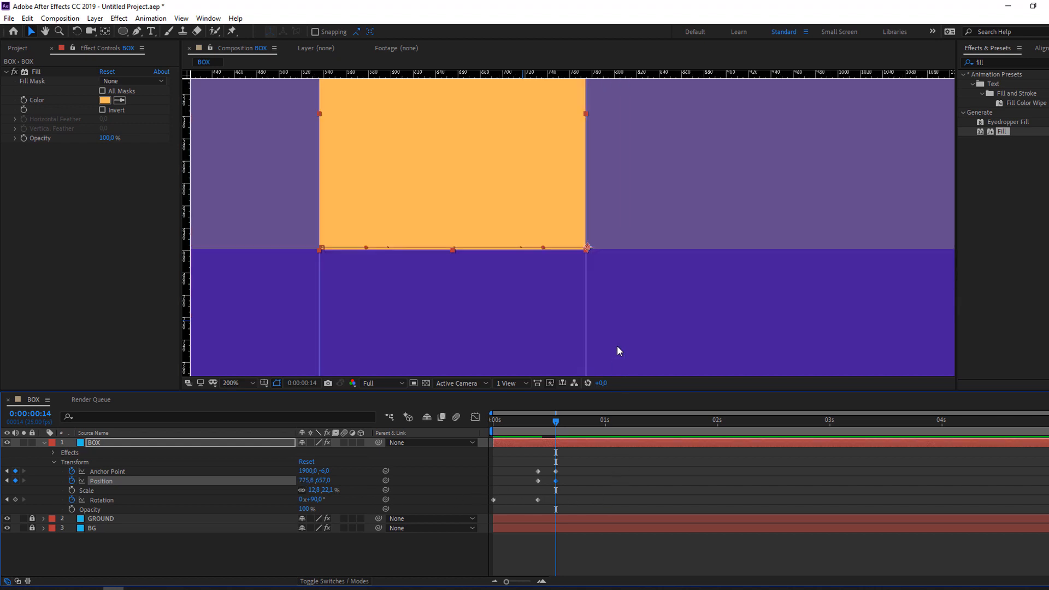
drag(562, 266, 594, 312)
click(612, 505)
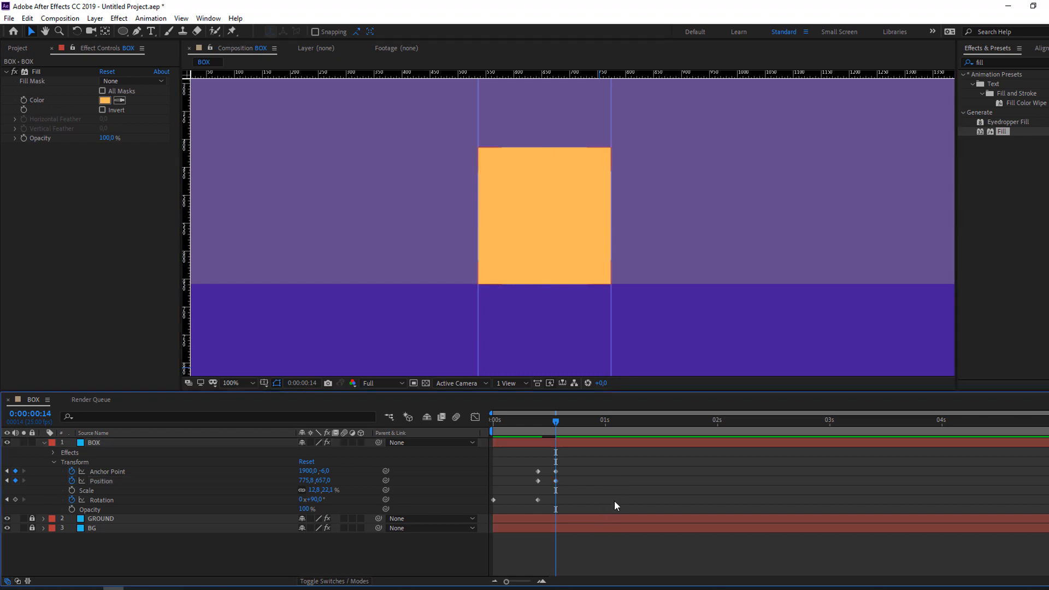
- Add a Rotation keyframe holding 90° on BOX at 0:00:00:14
drag(533, 422, 555, 421)
click(535, 442)
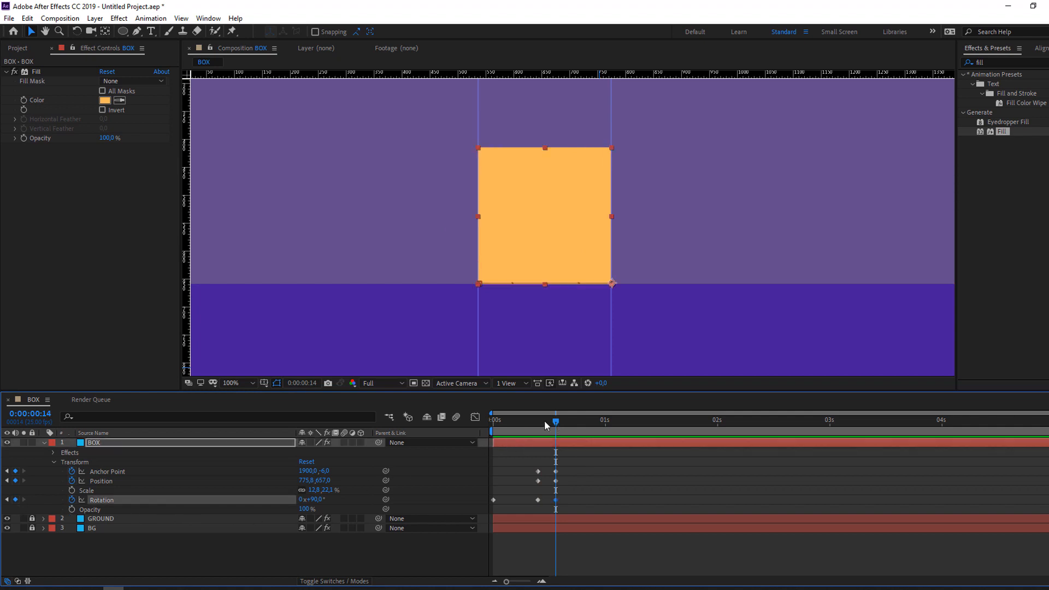
click(585, 466)
- Set BOX's Rotation to 180° at 0:00:00:24 and preview the second roll
key(shift+Page_Down)
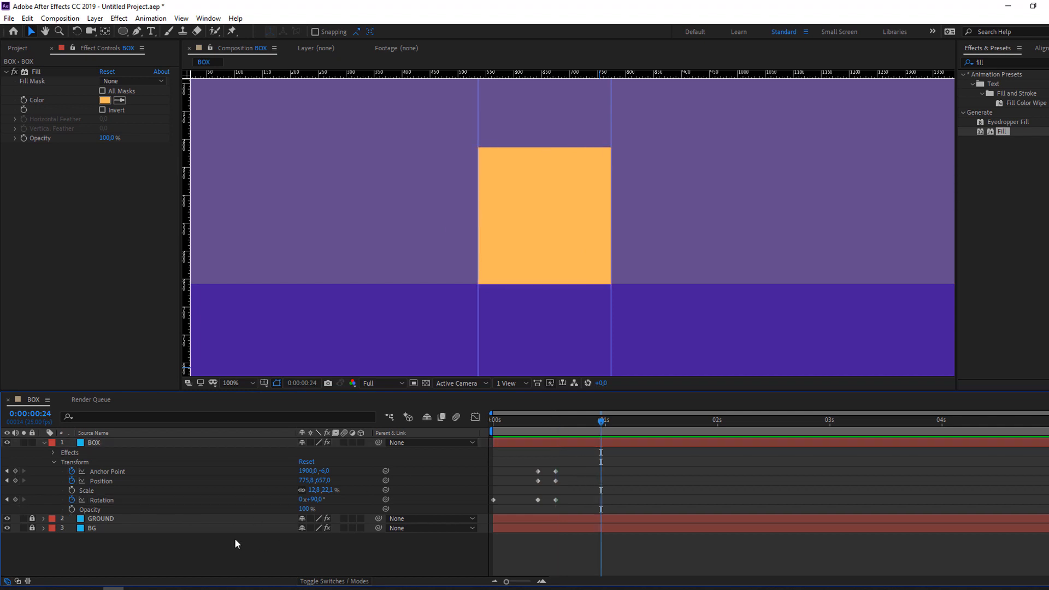
click(319, 499)
text(180)
key(Return)
click(645, 490)
key(space)
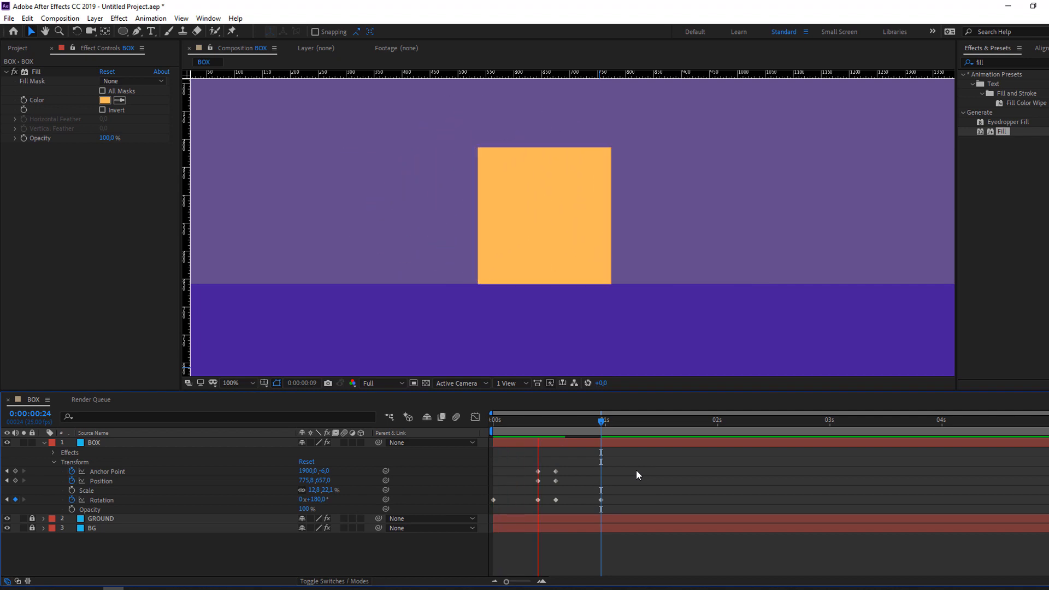
key(space)
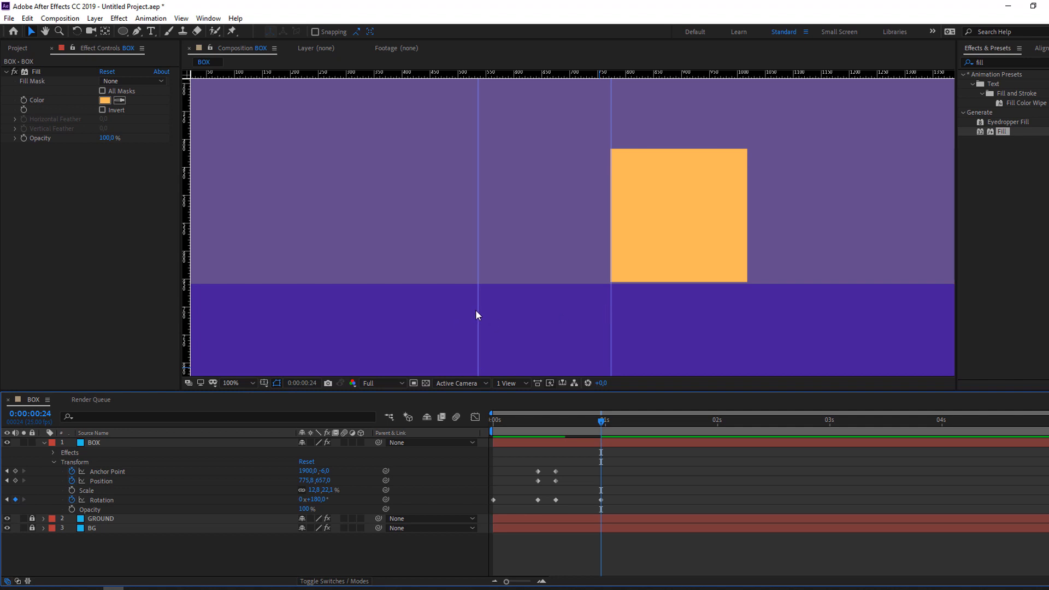
- At 0:00:00:24, move the left guide to the box's right edge and align both guides precisely with its sides
drag(478, 311, 747, 319)
scroll(807, 289, up, 2)
drag(812, 290, 356, 183)
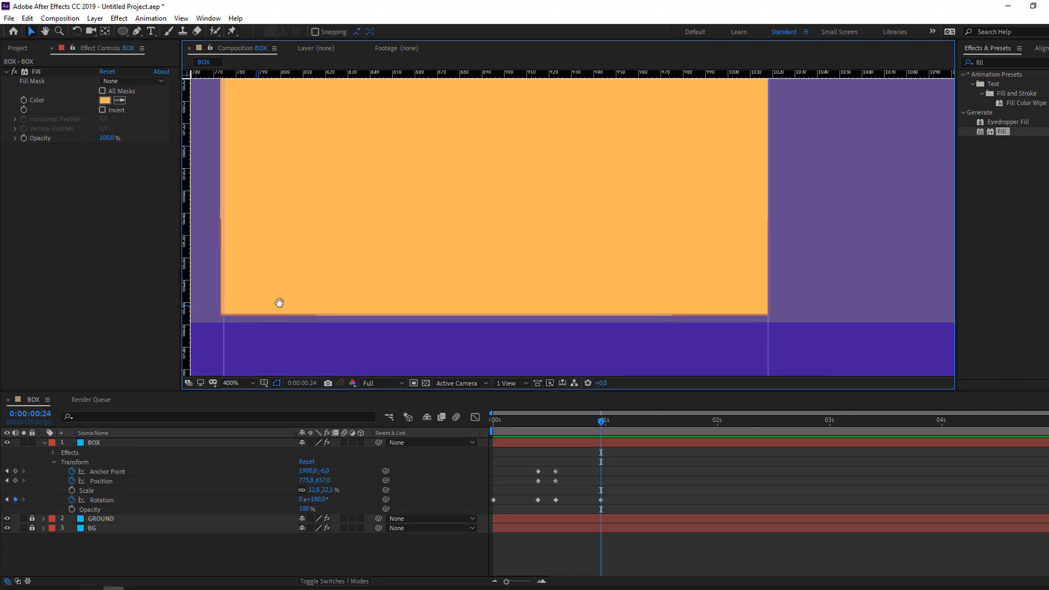
drag(279, 302, 554, 277)
drag(777, 288, 794, 260)
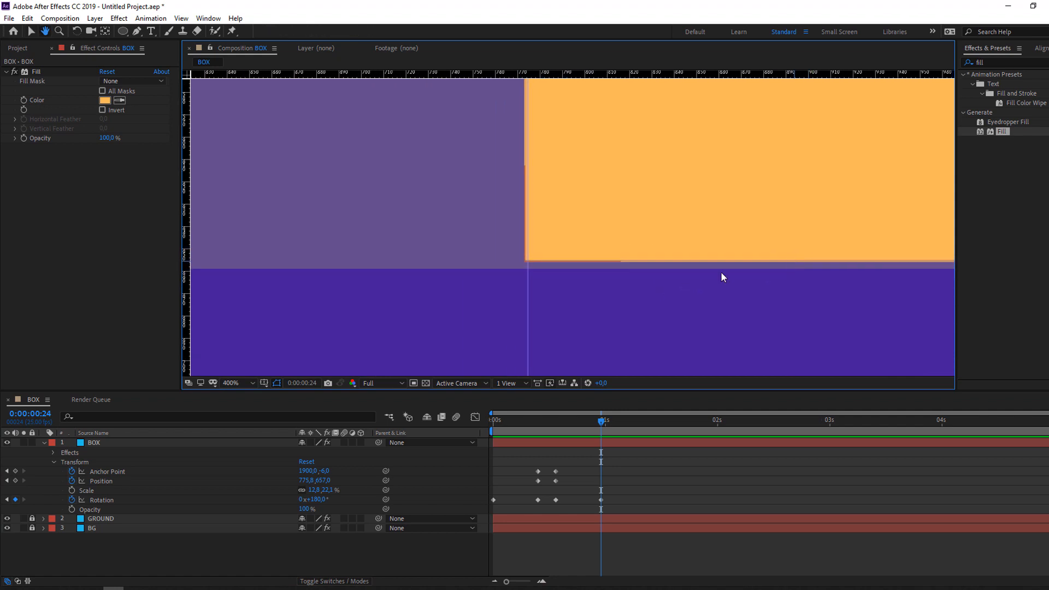
scroll(548, 280, right, 8)
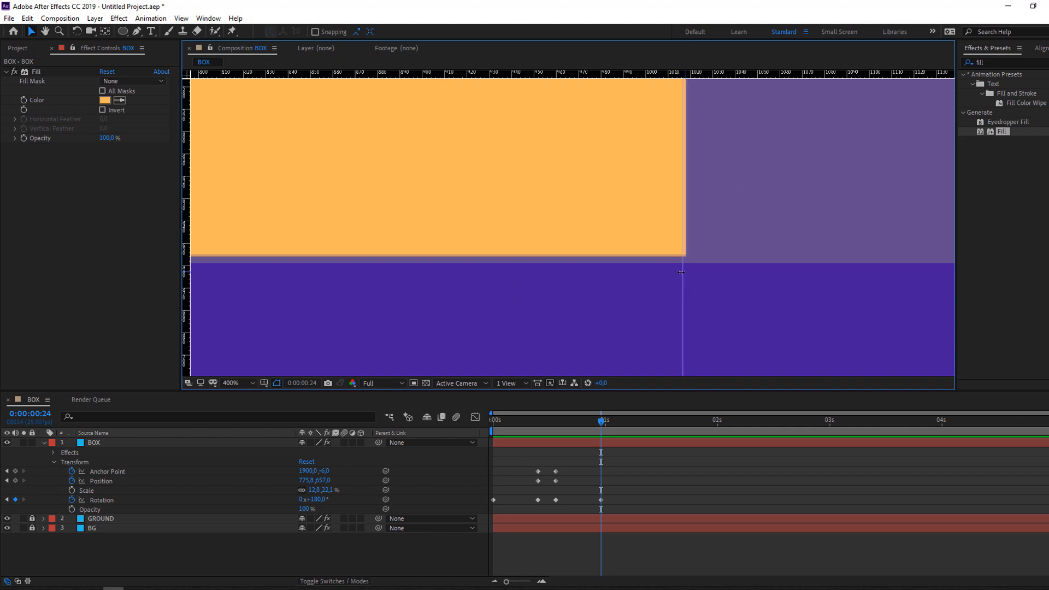
scroll(681, 278, down, 4)
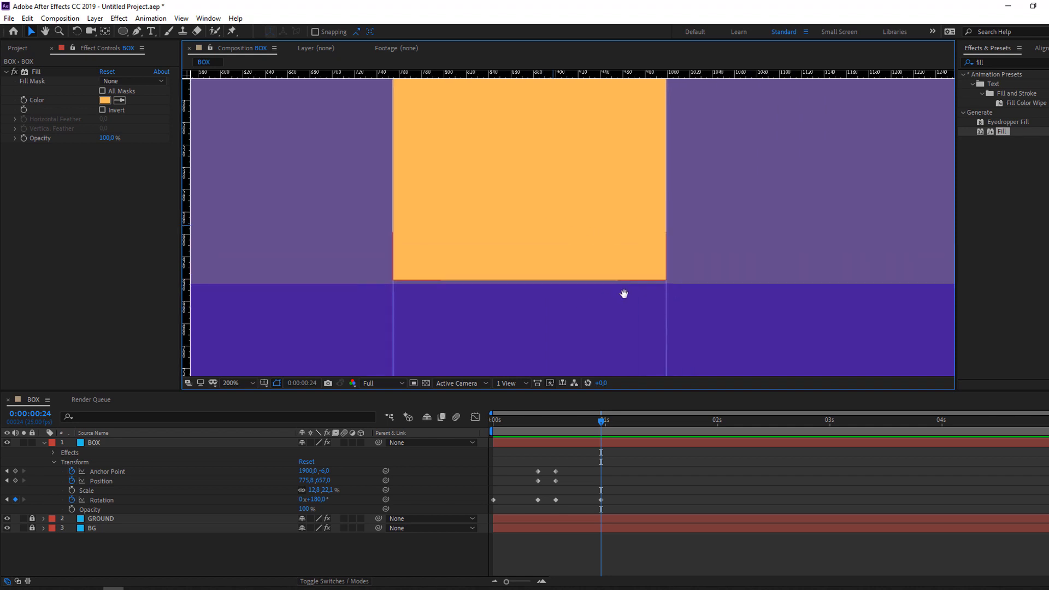
- Add an Anchor Point keyframe on BOX at 0:00:00:24 and set its horizontal value to -10 at 0:00:01:03
scroll(575, 304, up, 2)
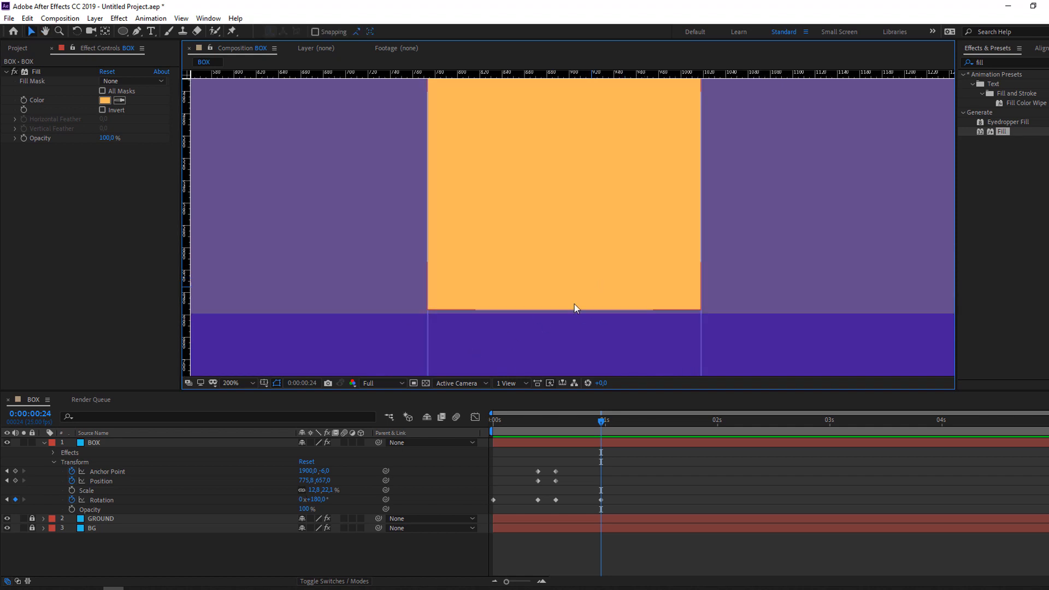
click(15, 470)
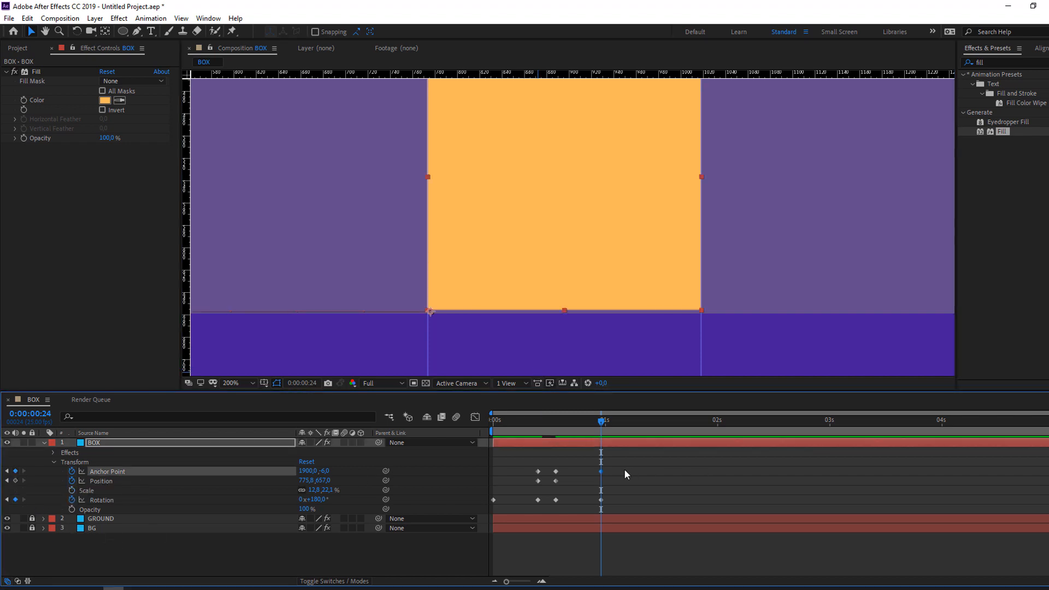
key(Page_Down)
key(Page_Down)
key(Page_Down)
key(Page_Down)
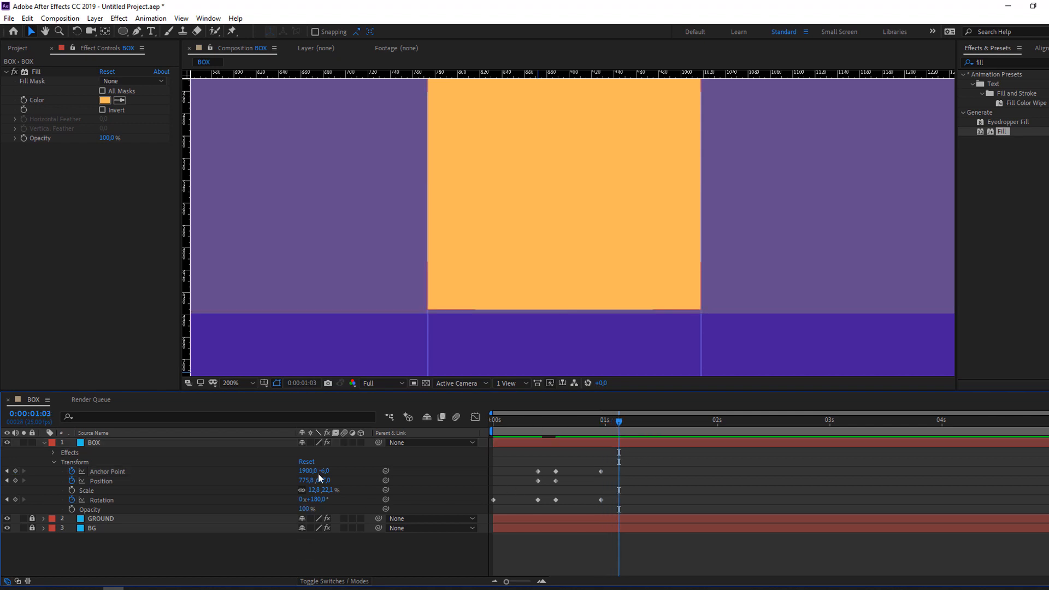
drag(324, 470, 0, 481)
key(ctrl+z)
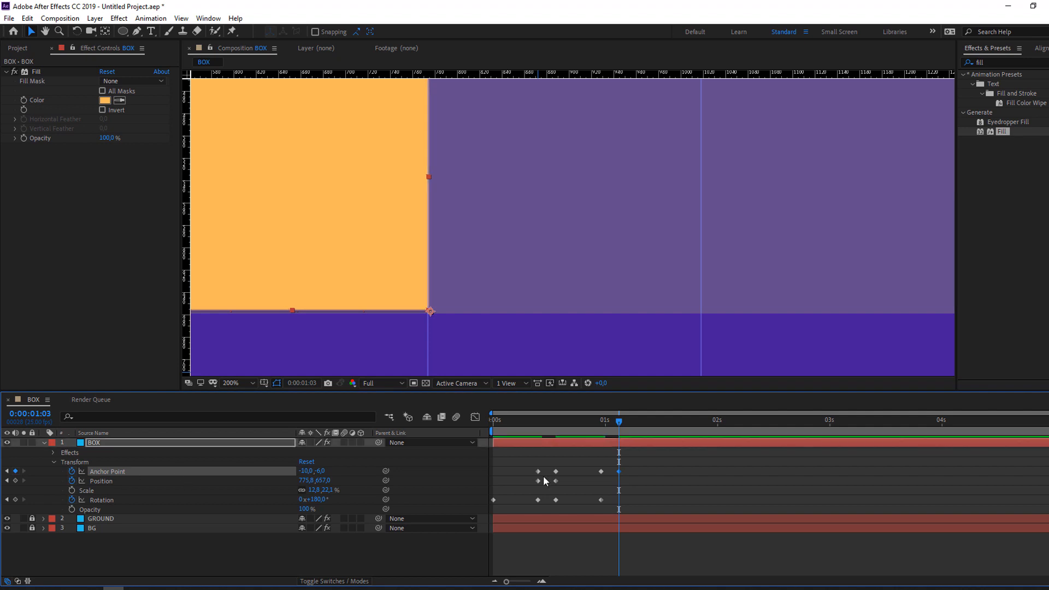
click(144, 563)
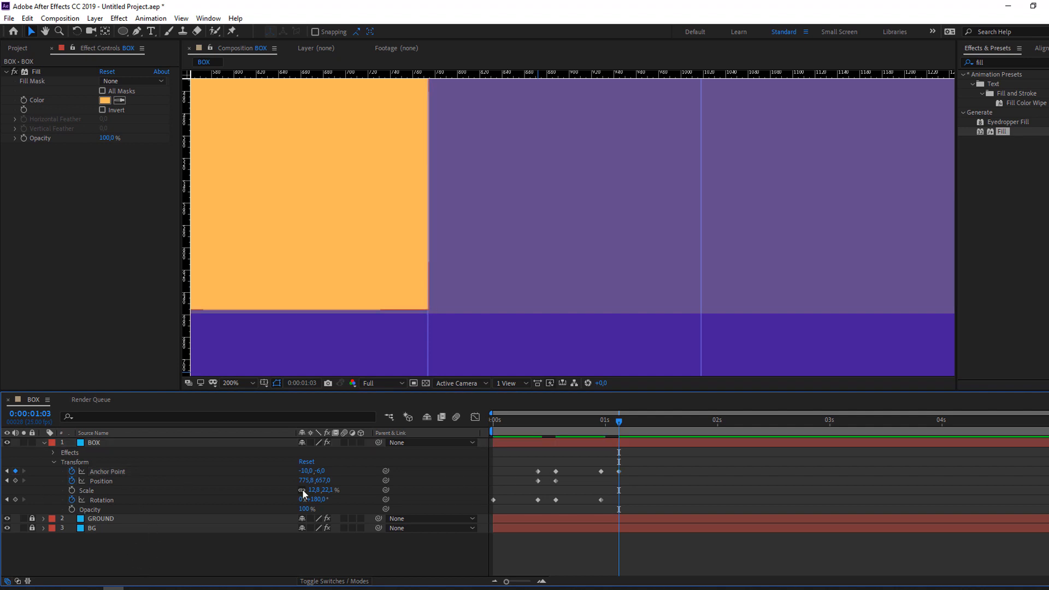
- Keyframe BOX's Position at 0:00:00:24 and set its horizontal value to about 1019 at 0:00:01:03, checking the transition between both frames
click(604, 423)
drag(603, 424, 620, 424)
click(15, 481)
drag(305, 484, 434, 473)
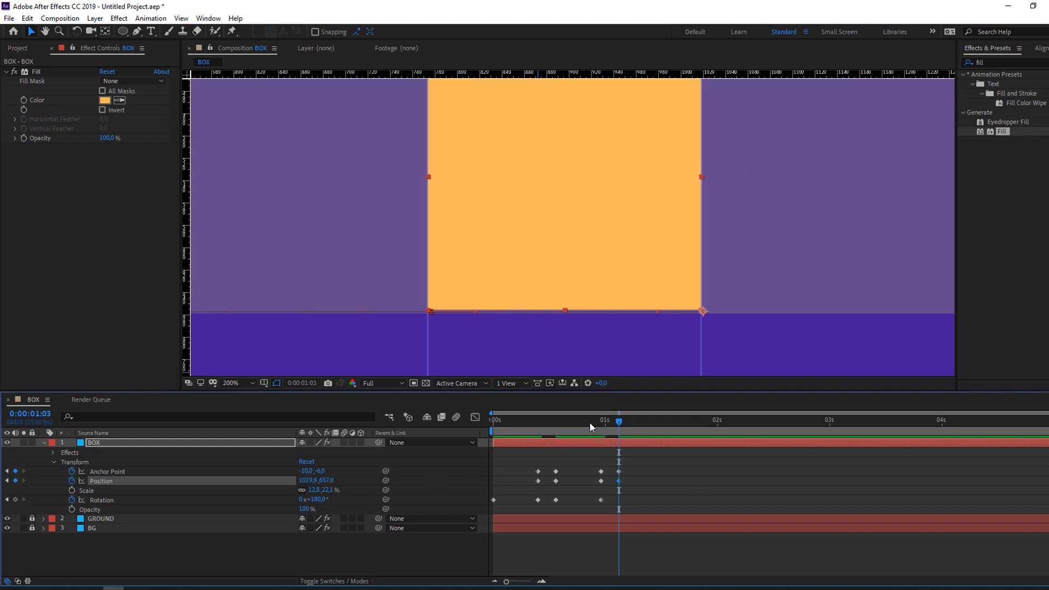
drag(589, 421, 620, 422)
click(676, 461)
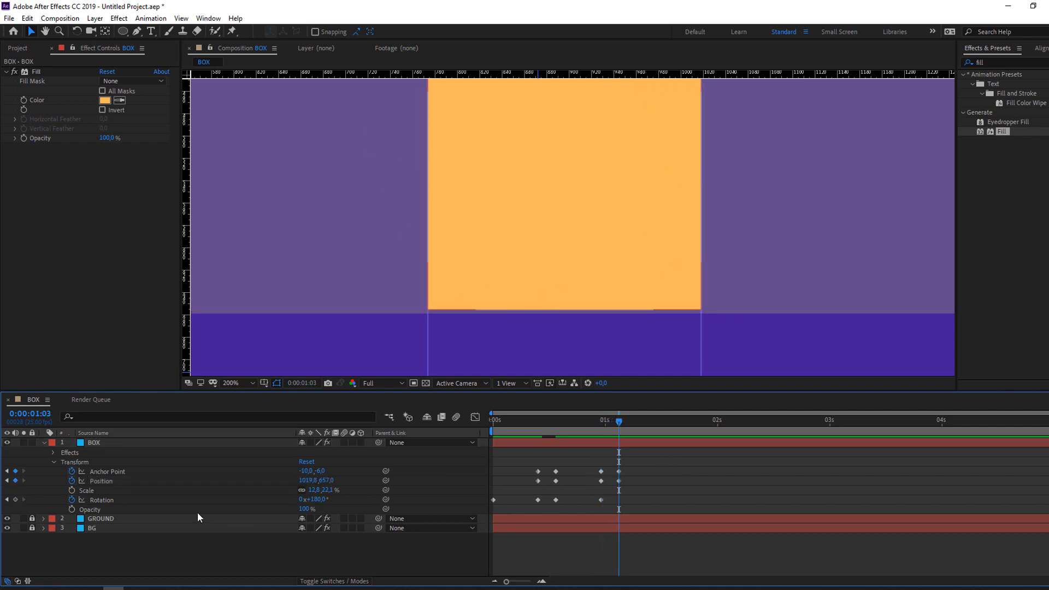
- Add a Rotation keyframe holding 180° on BOX at 0:00:01:03 and set Rotation to 270° at 0:00:01:13
click(15, 499)
key(shift+Page_Down)
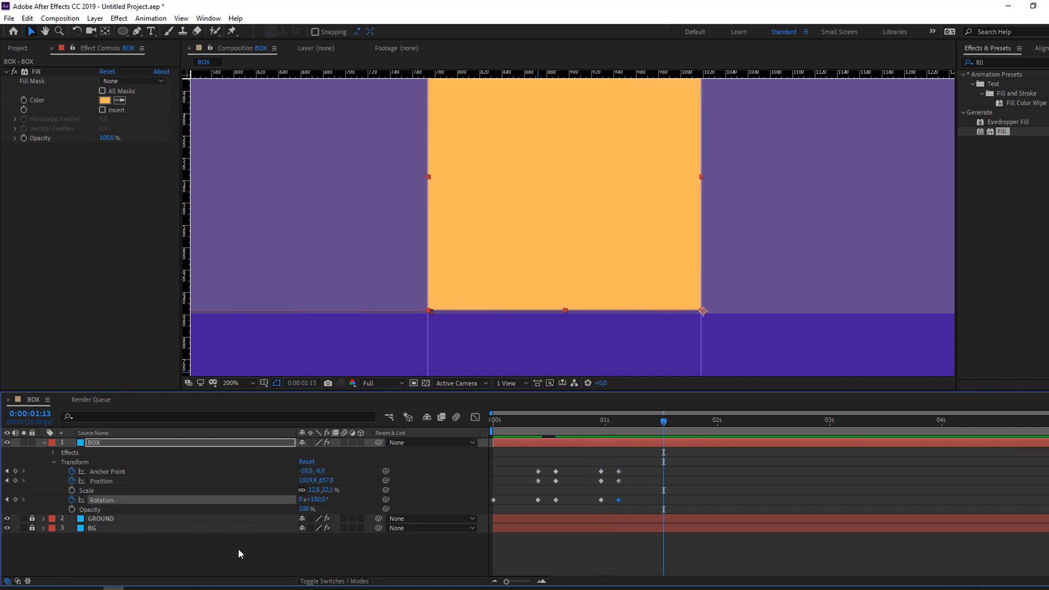
click(321, 500)
text(270)
key(Return)
click(374, 542)
key(comma)
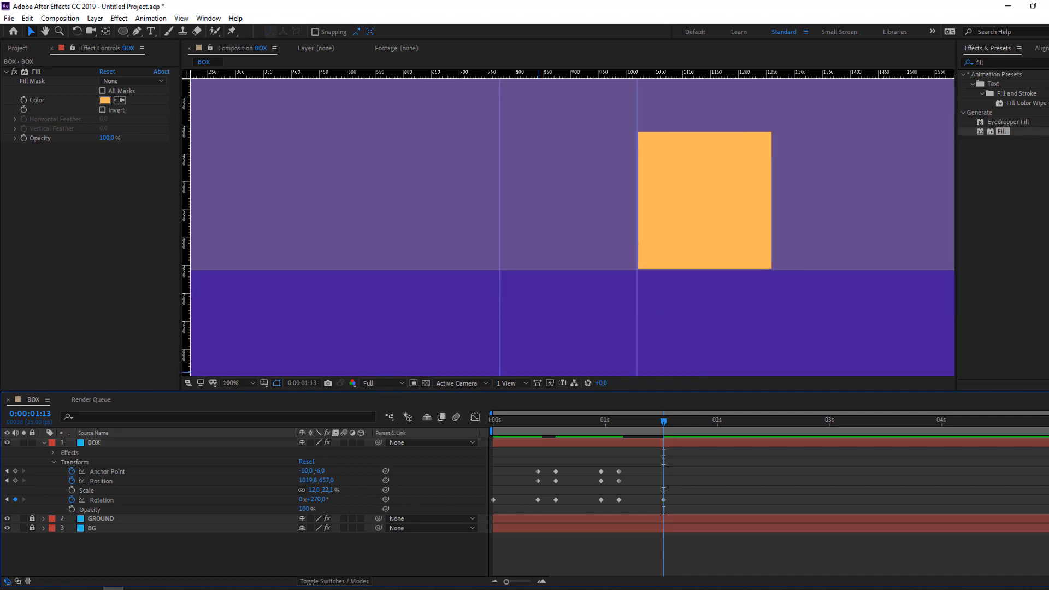
- Preview the box's three rolls from the start of the composition
click(196, 589)
drag(647, 425, 441, 437)
key(comma)
key(space)
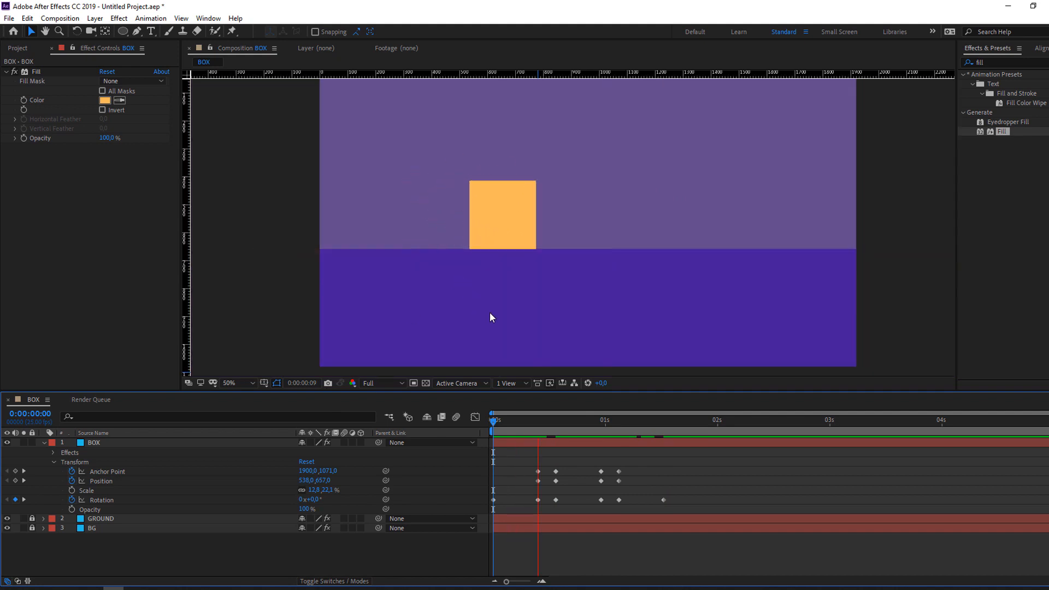
key(space)
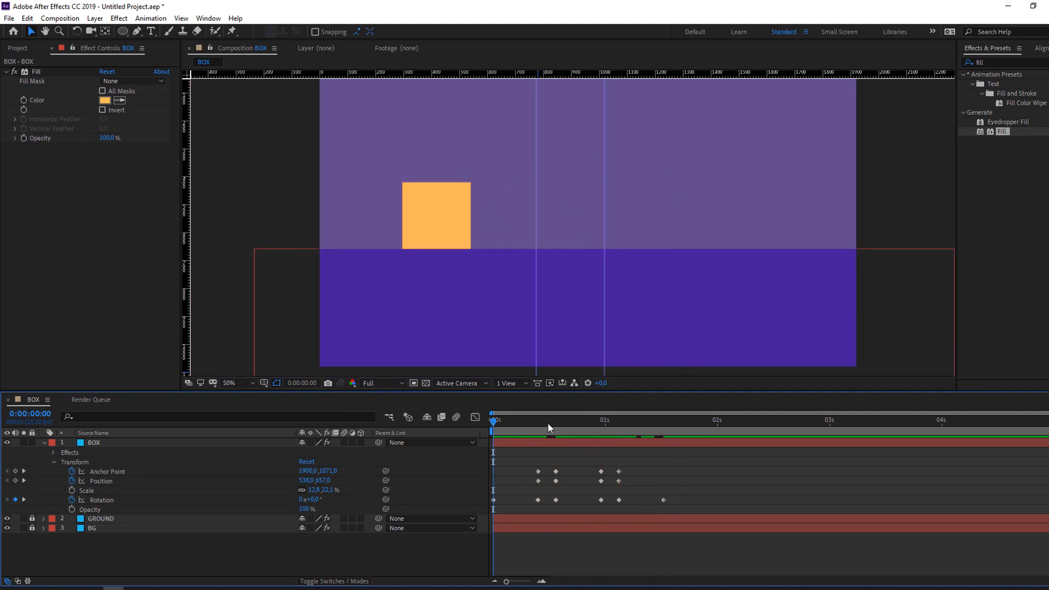
- At 0:00:01:13, align the nearest guide precisely with the box's left edge
drag(504, 423, 663, 428)
click(661, 214)
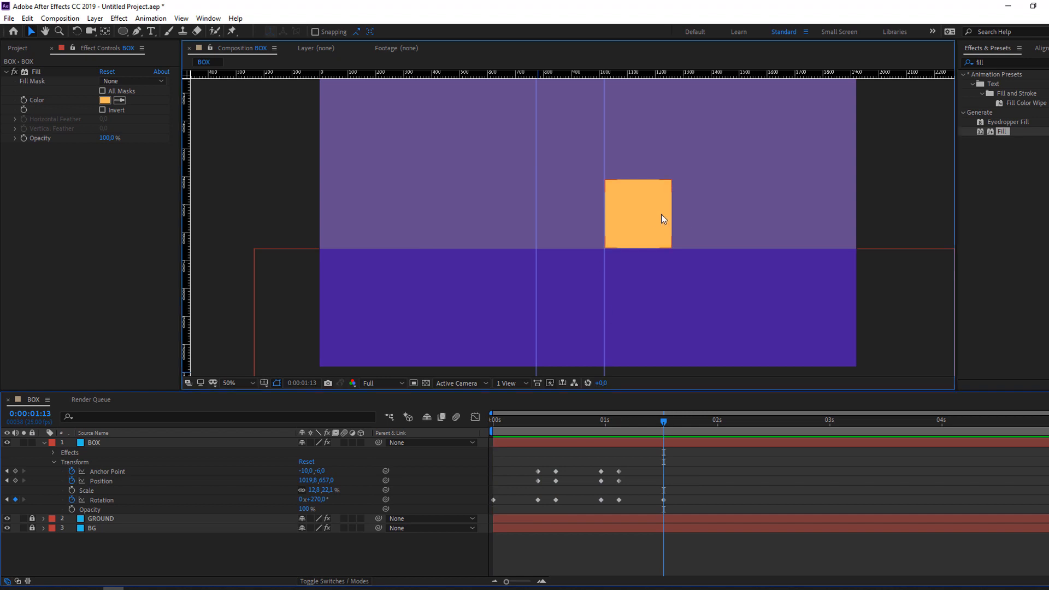
key(period)
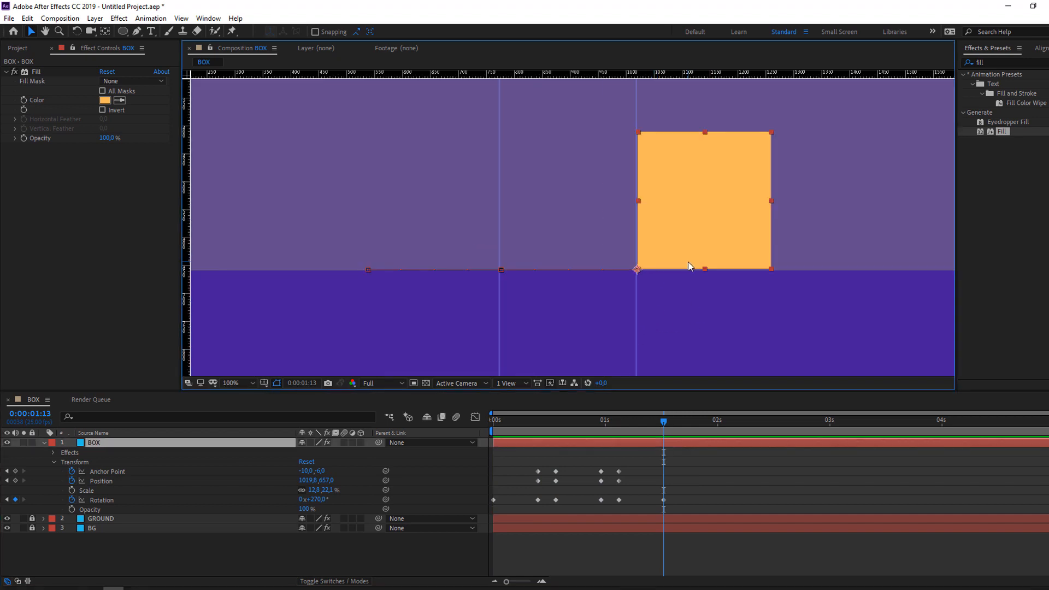
key(period)
drag(801, 236, 526, 257)
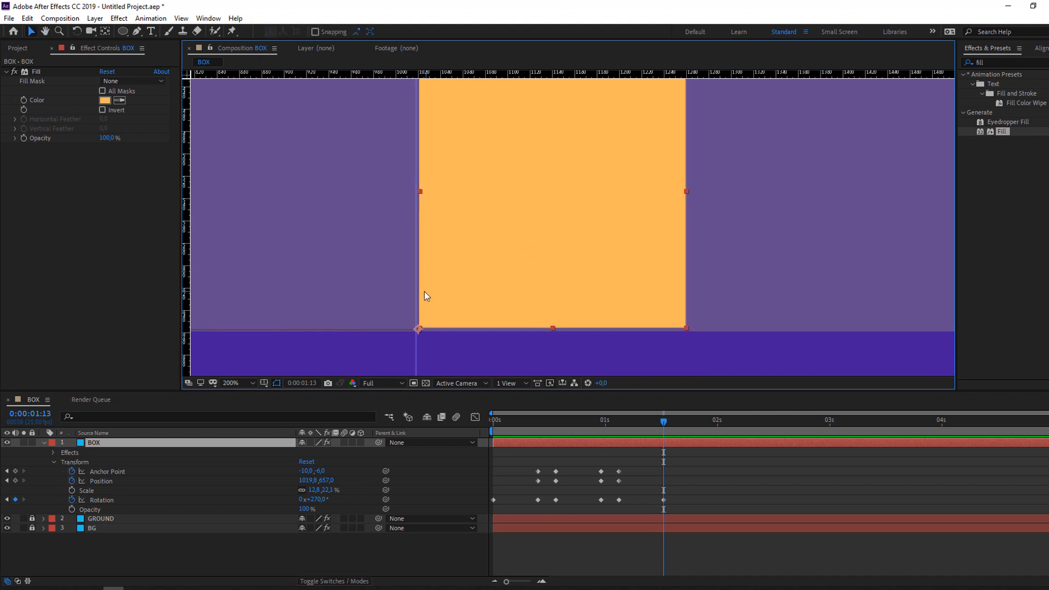
key(period)
drag(365, 317, 590, 249)
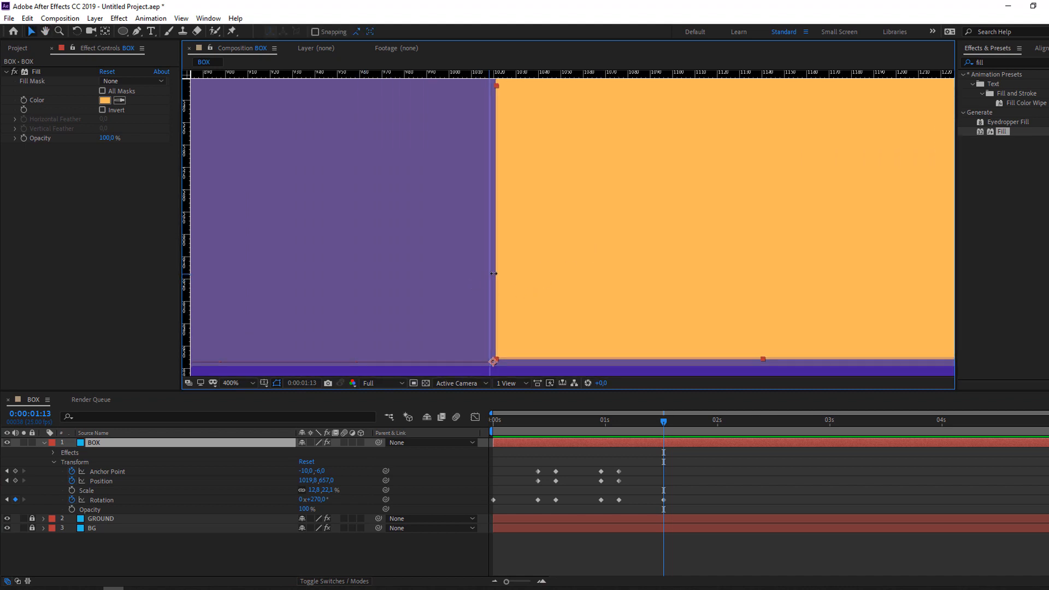
key(comma)
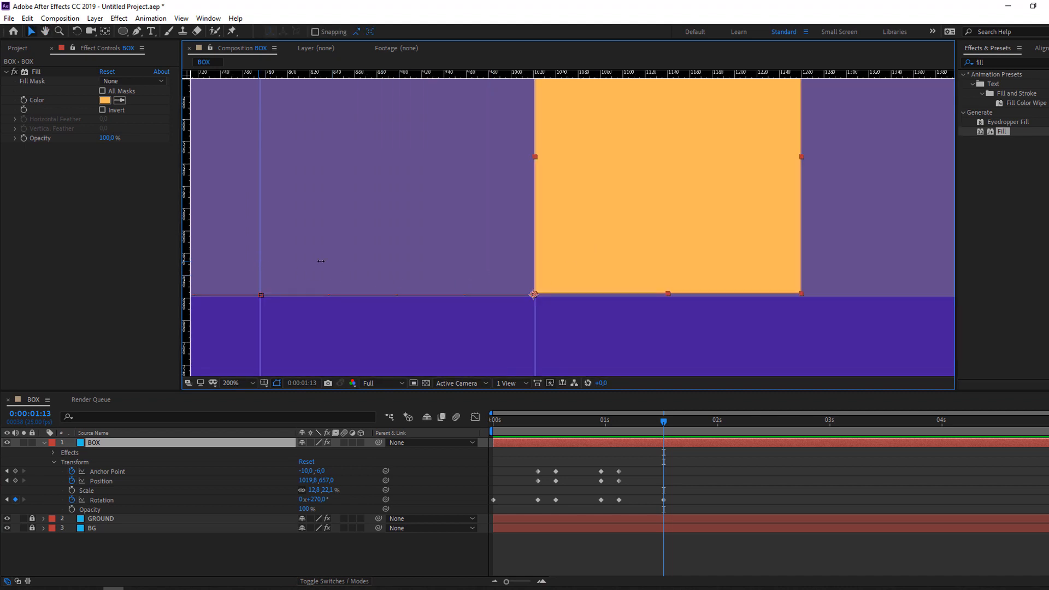
- Move the guide from the box's previous left side to its right edge at 0:00:01:13 and inspect the alignment up close
drag(259, 267, 801, 263)
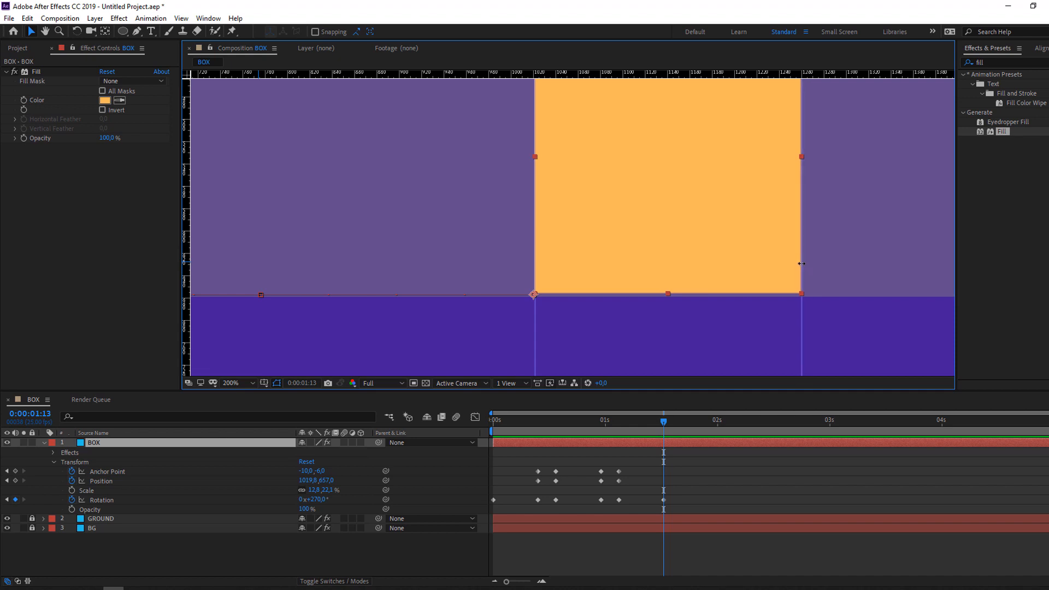
scroll(739, 219, up, 1)
drag(740, 219, 472, 156)
scroll(784, 321, up, 1)
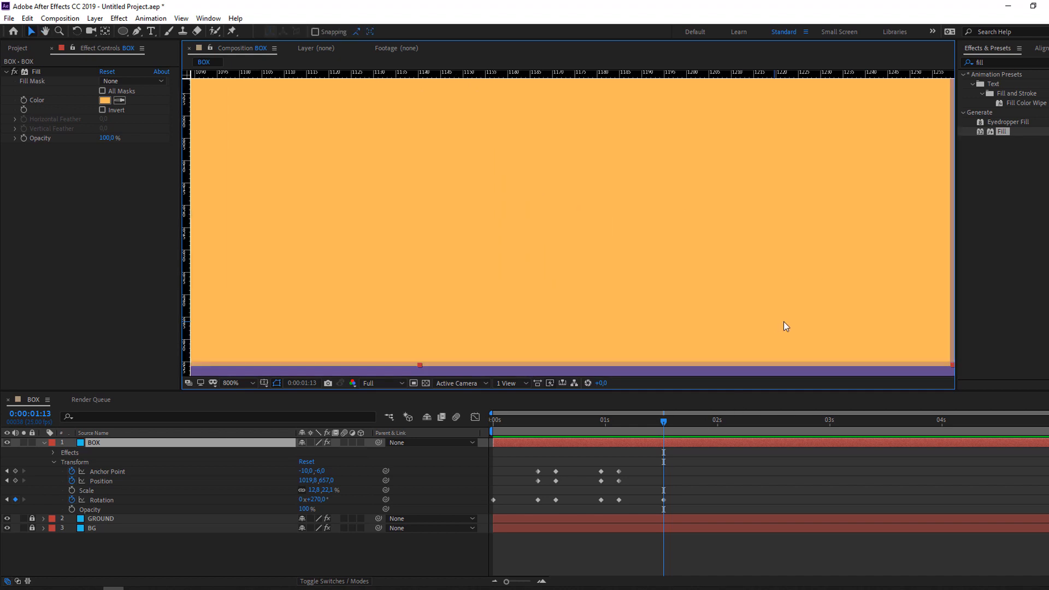
scroll(731, 327, down, 1)
key(comma)
key(comma)
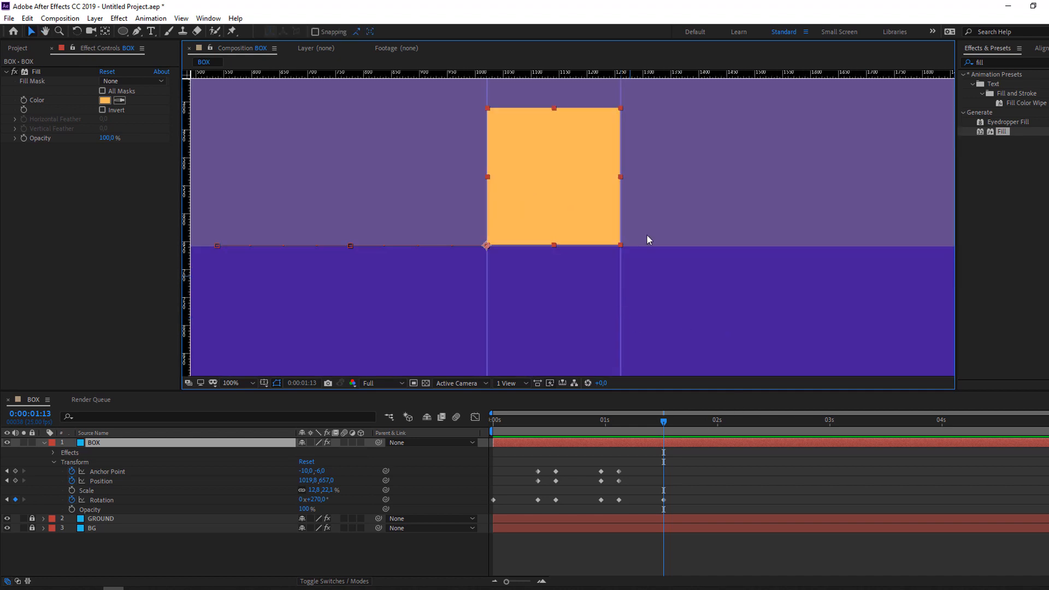
drag(646, 234, 664, 269)
key(v)
click(731, 477)
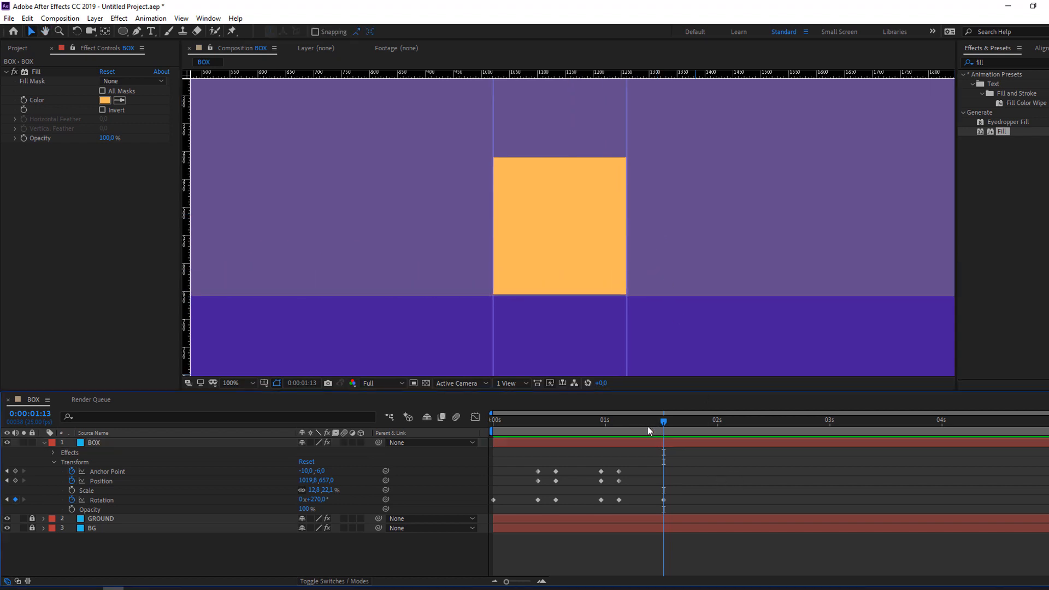
- Add an Anchor Point keyframe on BOX at 0:00:01:13 and set its vertical value to 1071 at 0:00:01:17
click(645, 425)
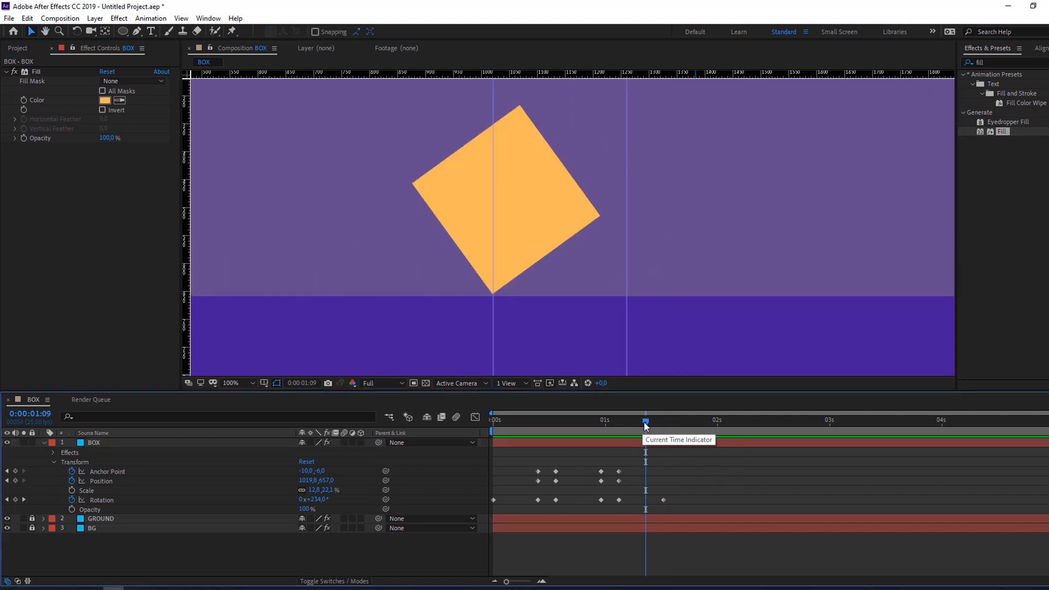
drag(644, 421, 663, 431)
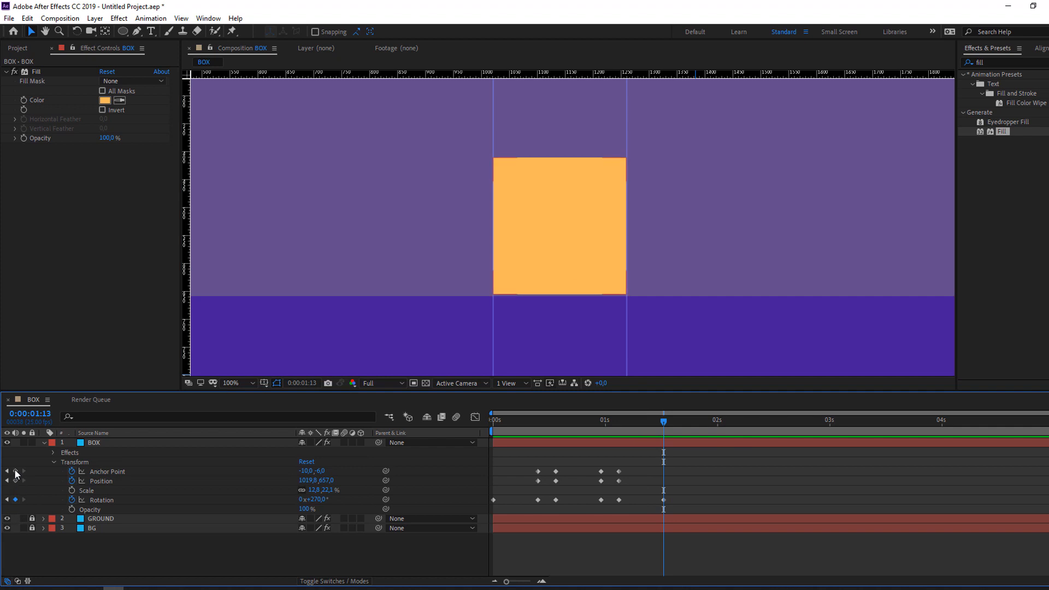
click(15, 470)
click(682, 421)
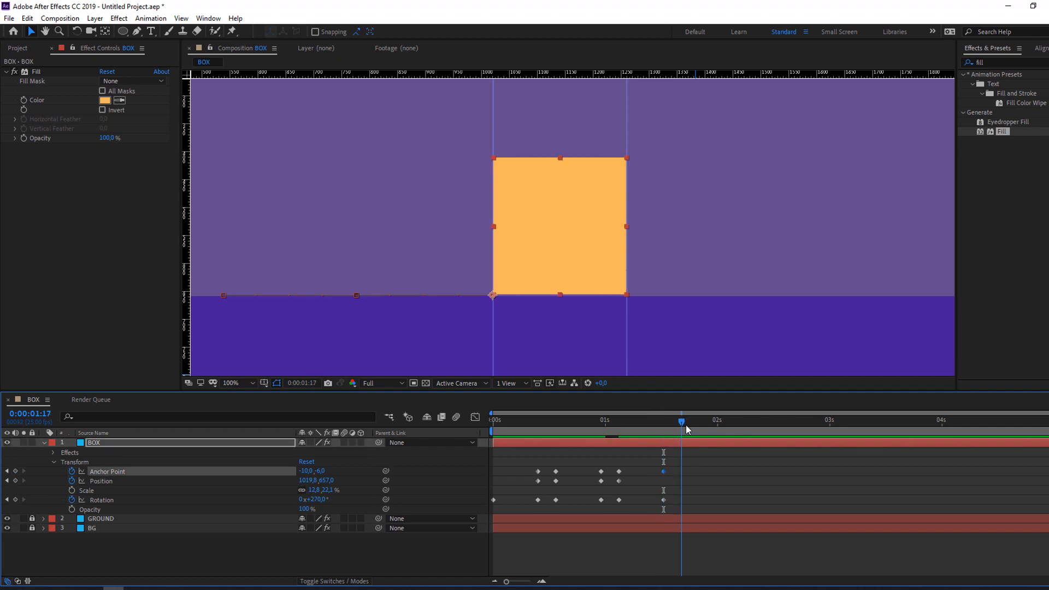
click(389, 547)
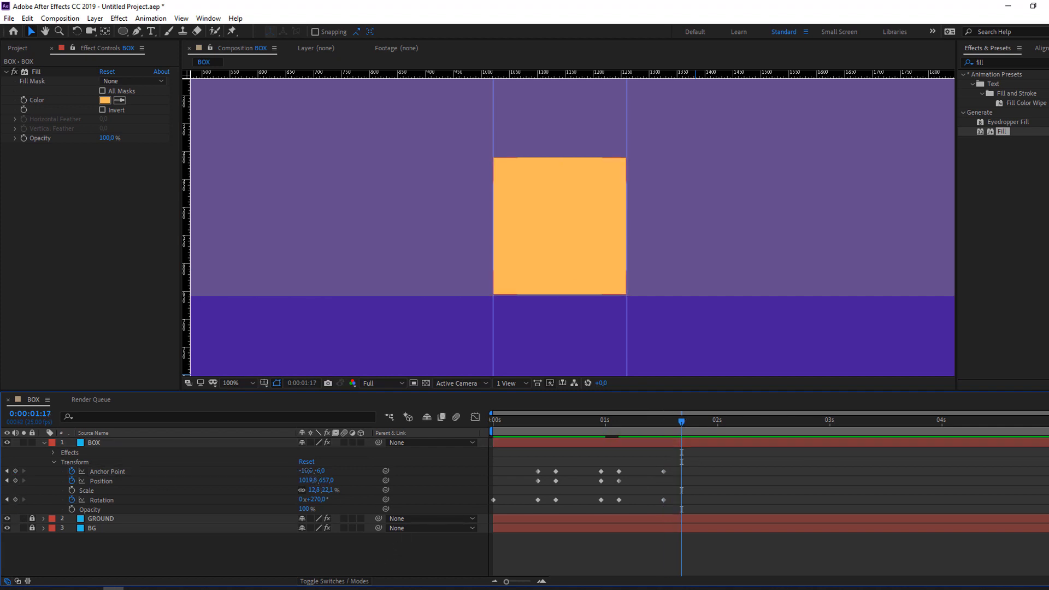
drag(309, 471, 953, 436)
key(ctrl+z)
scroll(384, 333, up, 1)
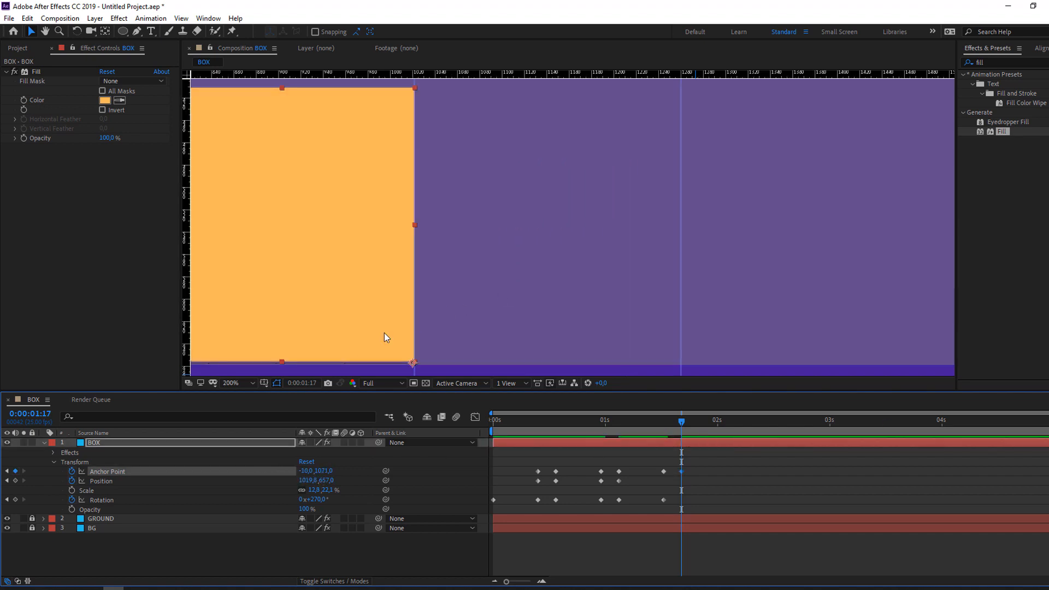
drag(385, 333, 452, 261)
- Keyframe BOX's Position at 0:00:01:13 and set its horizontal value to about 1258 at 0:00:01:17, matching the guides
drag(686, 430, 665, 425)
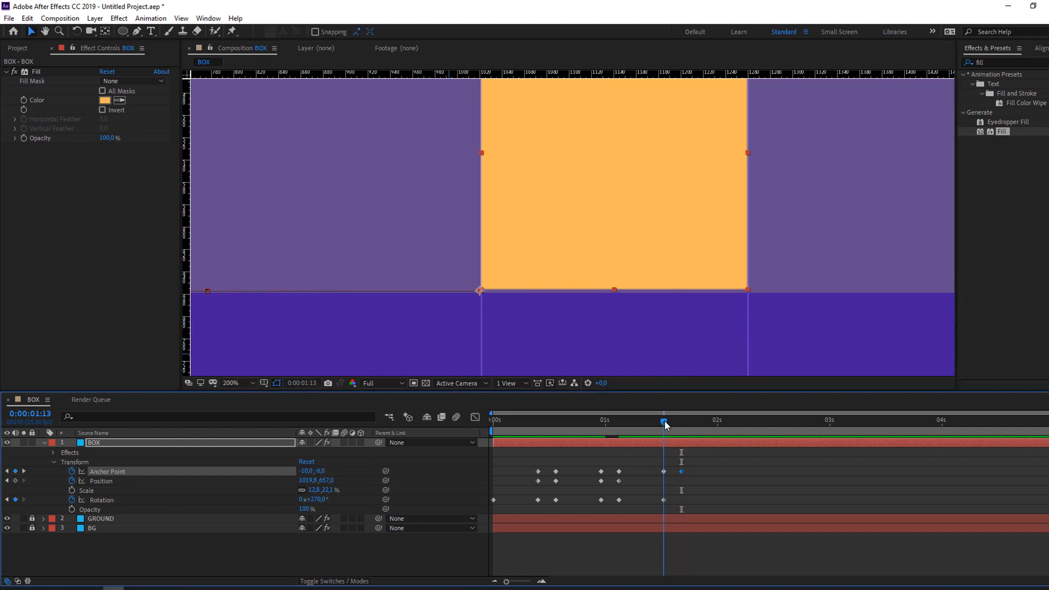
click(16, 480)
drag(665, 427, 683, 427)
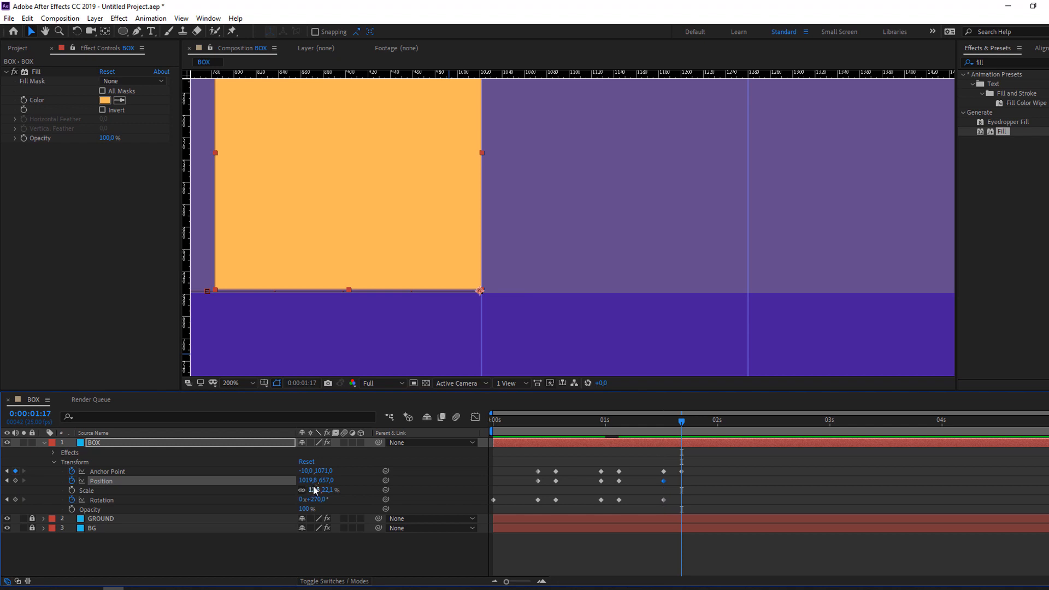
drag(312, 480, 435, 474)
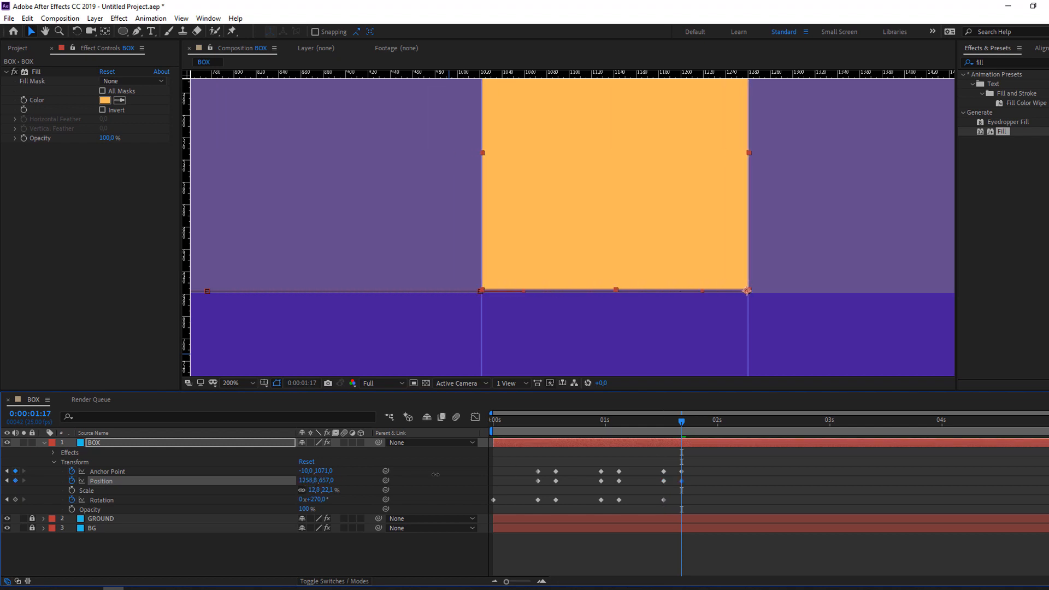
mouse_move(664, 424)
mouse_down()
mouse_move(681, 429)
mouse_move(650, 429)
mouse_move(682, 429)
mouse_up()
key(Left)
click(163, 555)
- Add a Rotation keyframe holding 270° on BOX at 0:00:01:17 and set Rotation to 1x+0° at 0:00:02:02
click(15, 499)
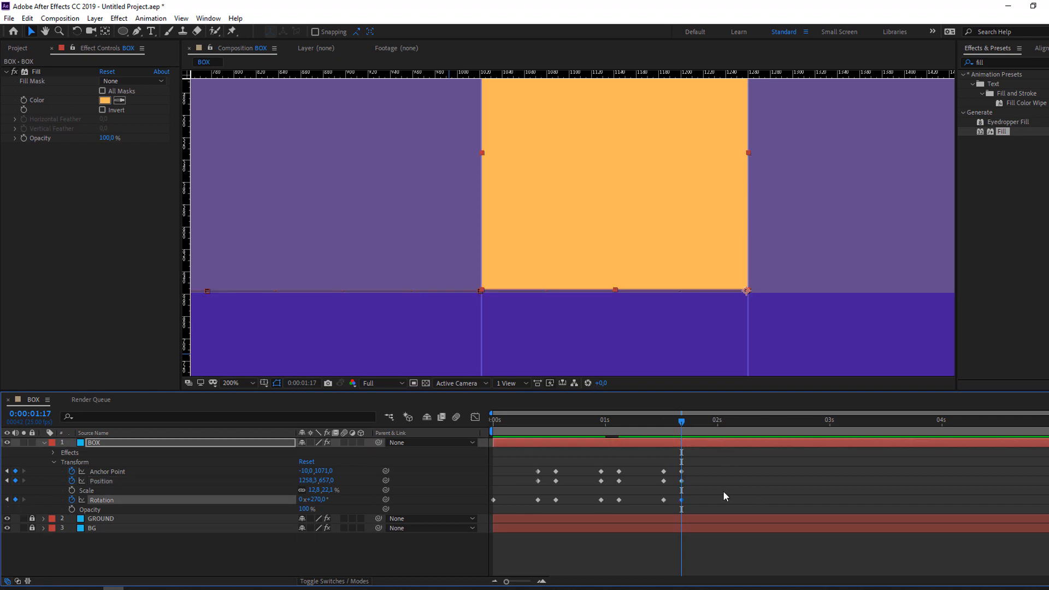
key(shift+Page_Down)
key(comma)
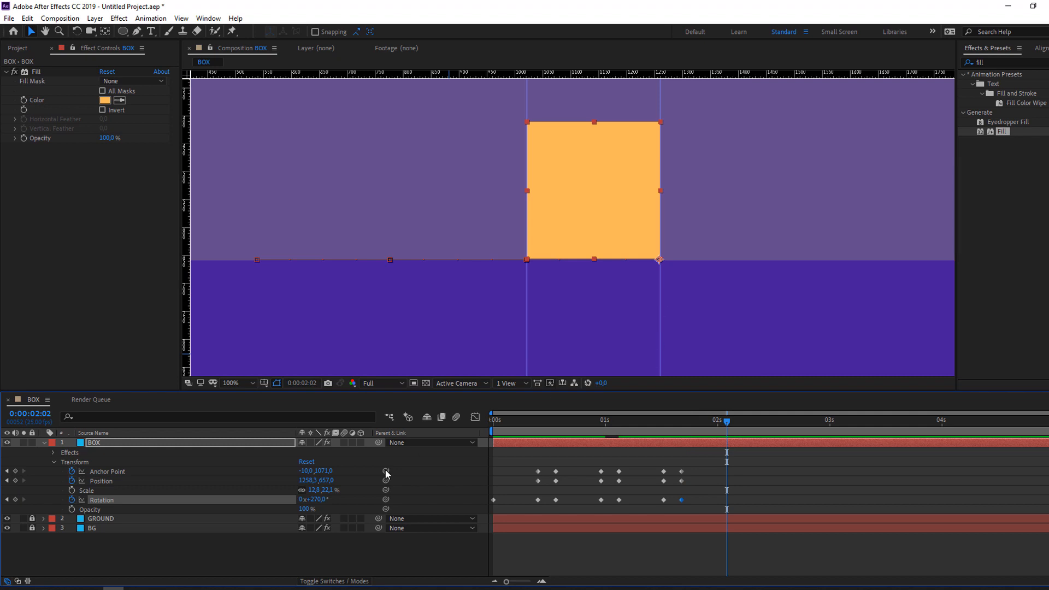
drag(313, 499, 360, 494)
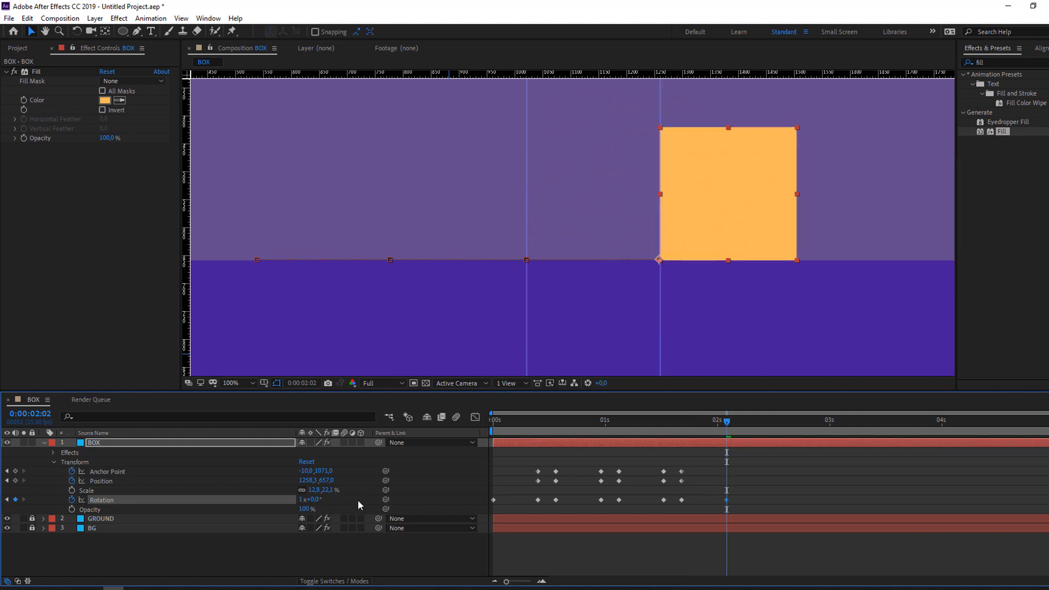
click(390, 532)
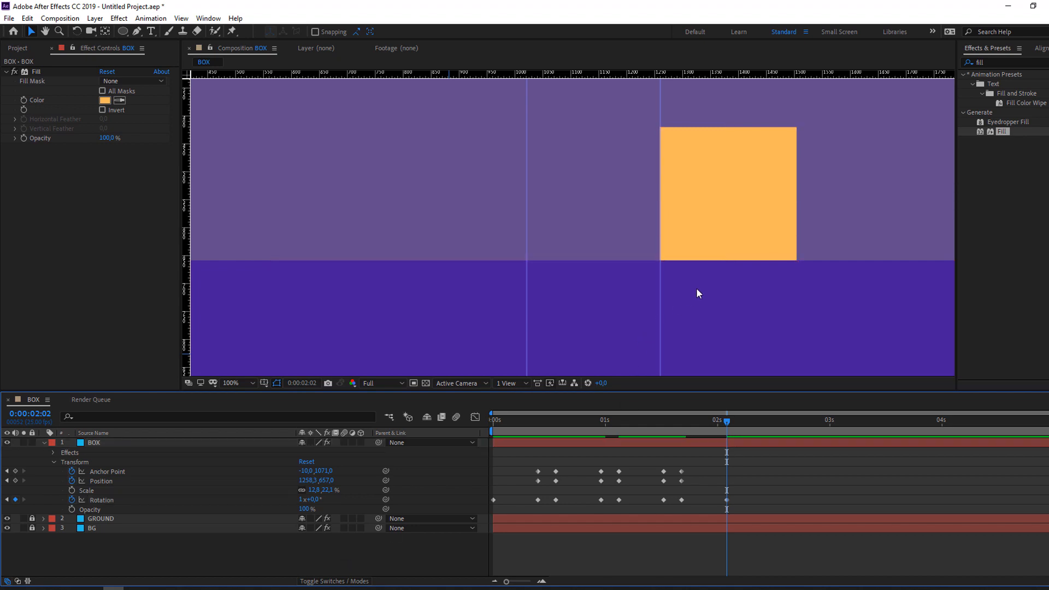
- Shorten the work area to end just after the last Rotation keyframe and fit the composition view up to 100%
key(comma)
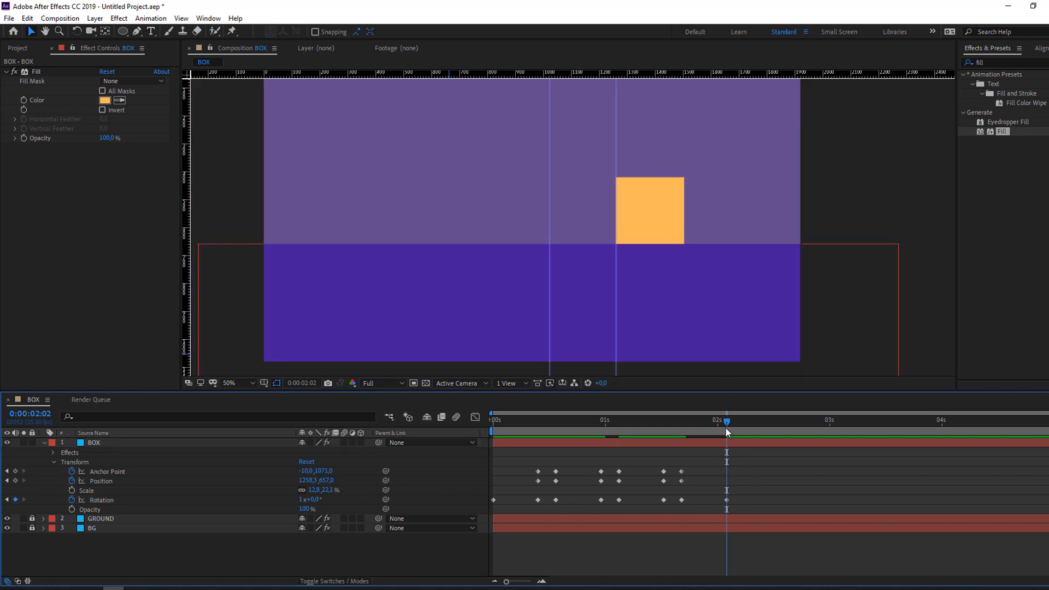
drag(1021, 435, 755, 434)
click(235, 382)
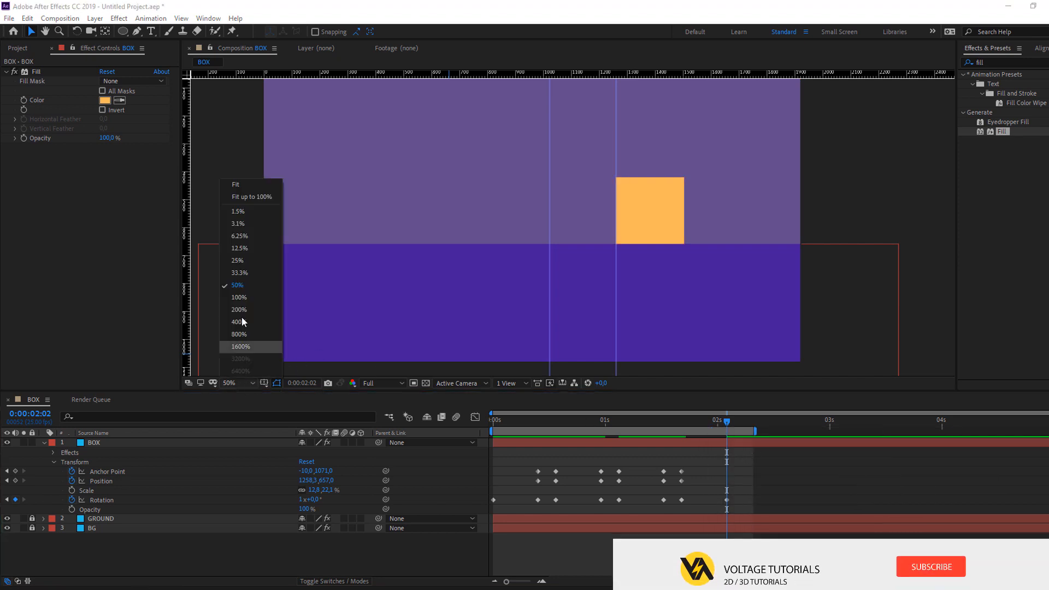
click(248, 201)
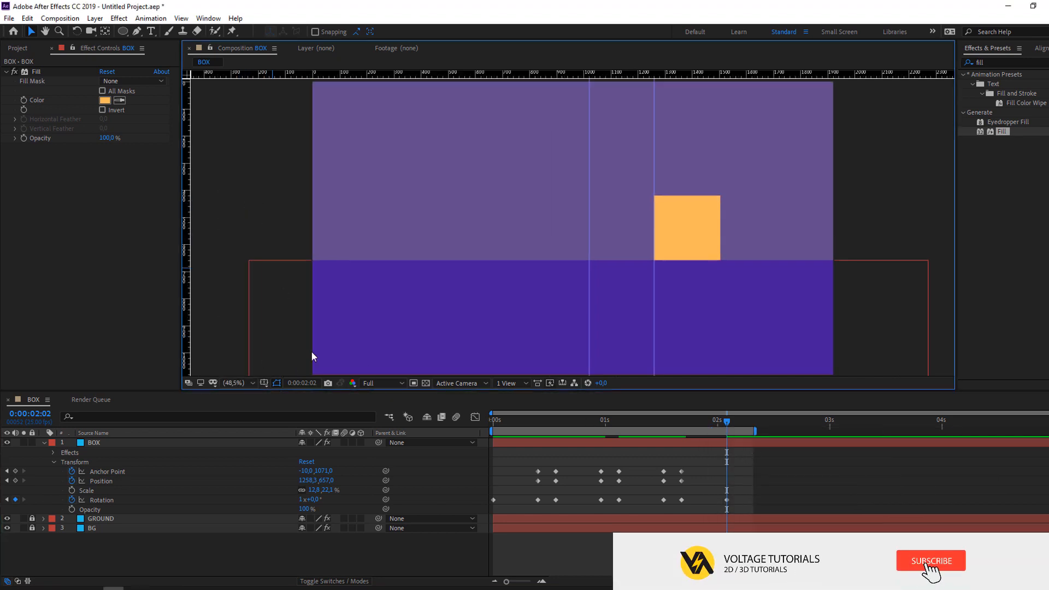
- Remove the two vertical guides from the composition view
click(345, 545)
drag(589, 313, 186, 349)
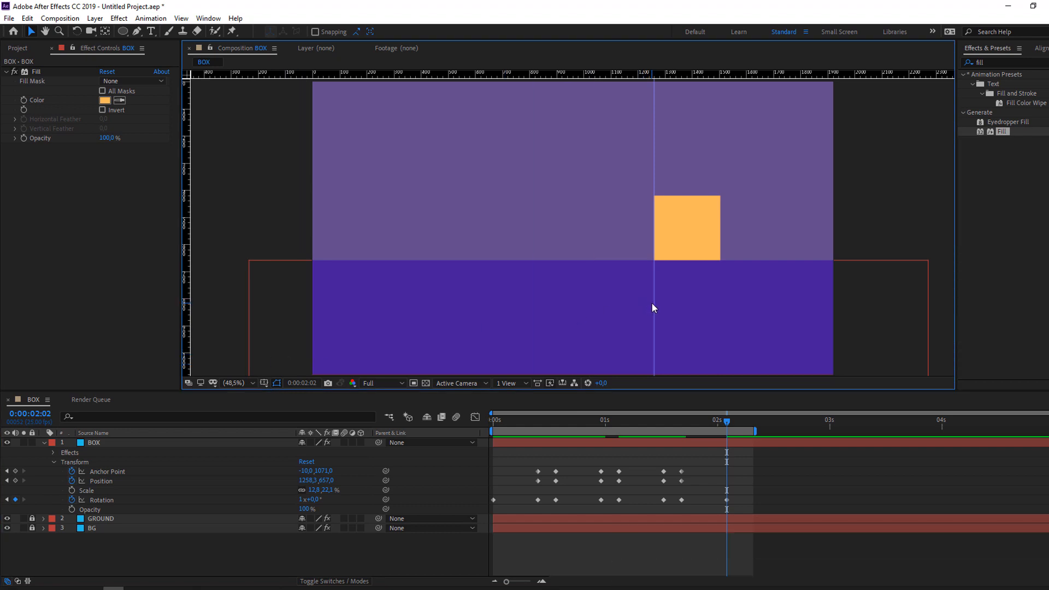
drag(653, 303, 1040, 272)
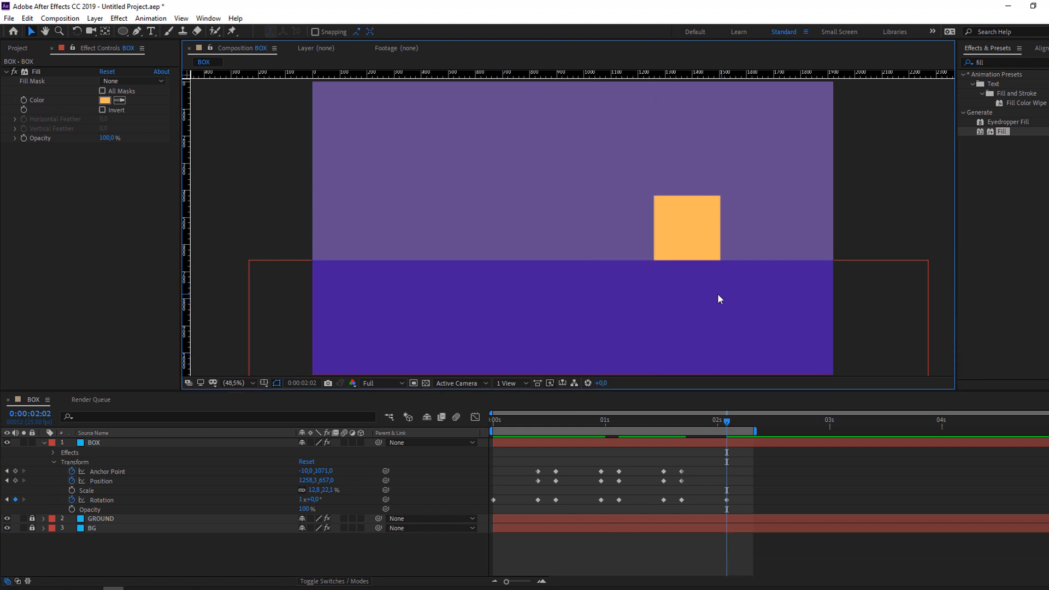
click(31, 519)
click(127, 519)
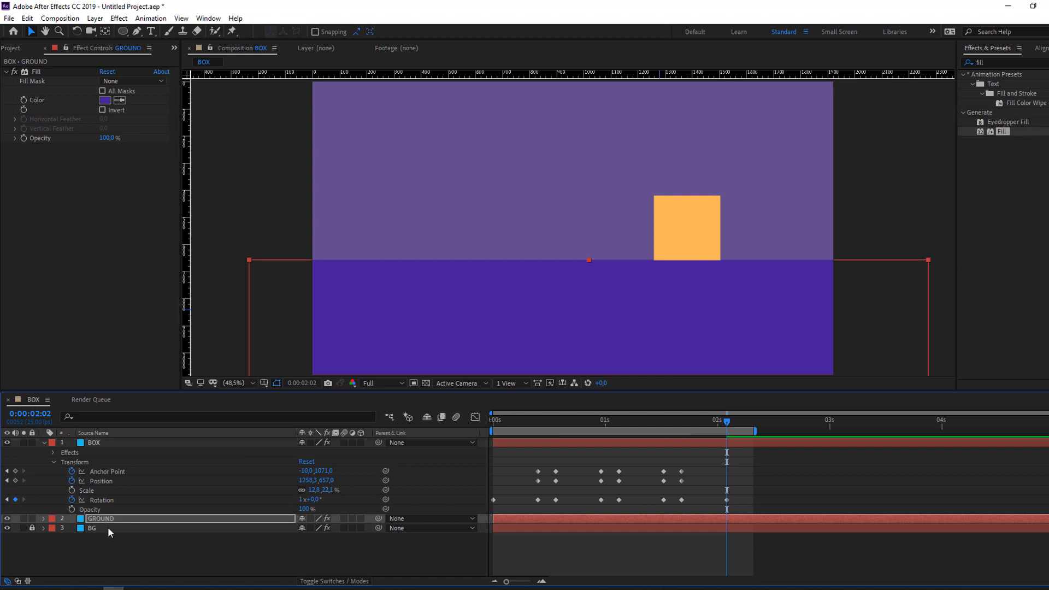
click(42, 540)
- Preview the rolling animation, then return the playhead to 0:00:00:00 with BOX's properties collapsed
key(space)
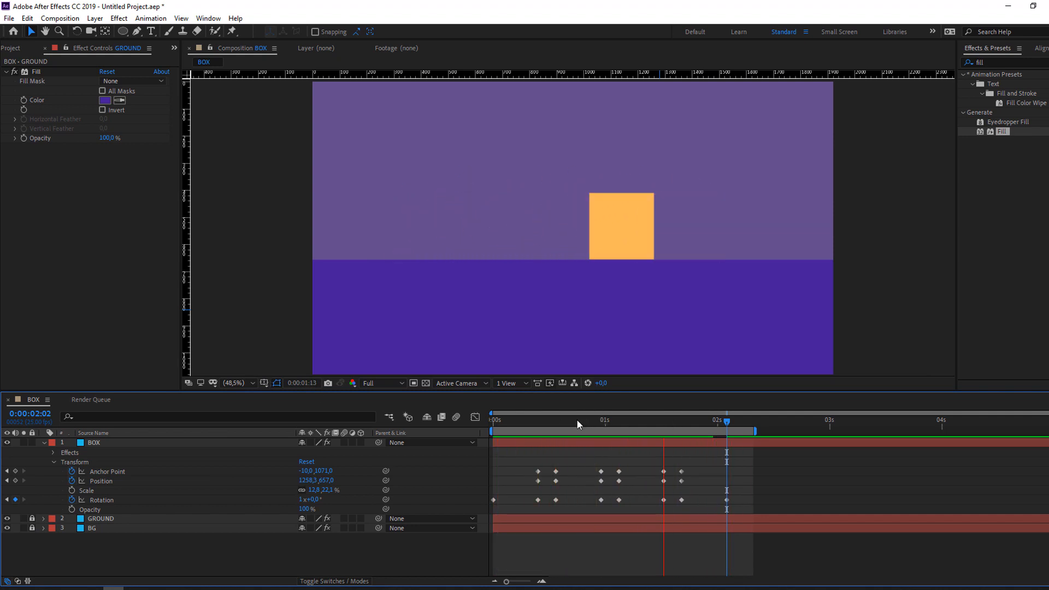
drag(576, 419, 473, 428)
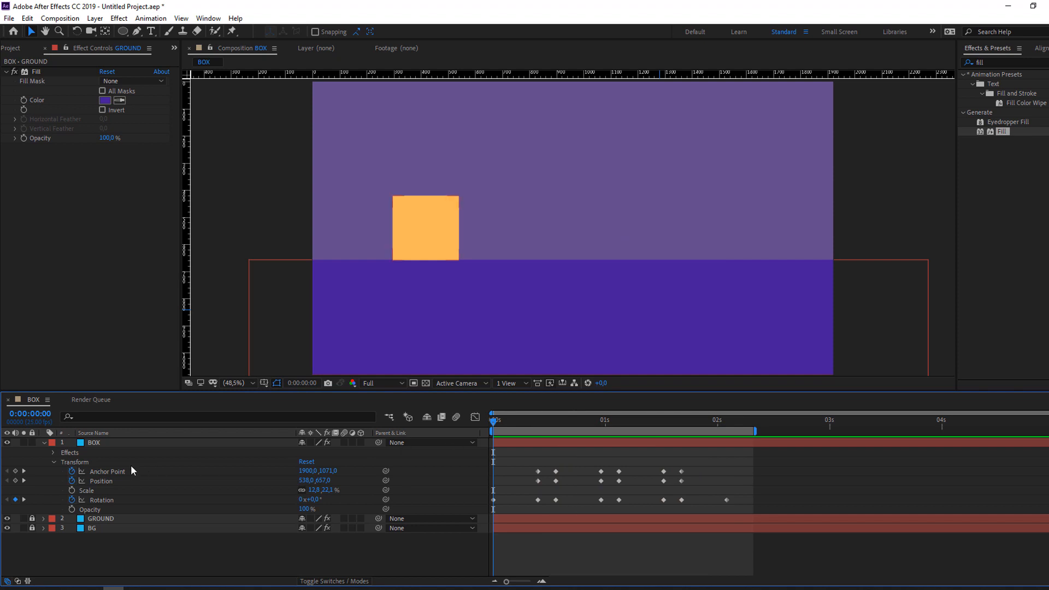
click(43, 442)
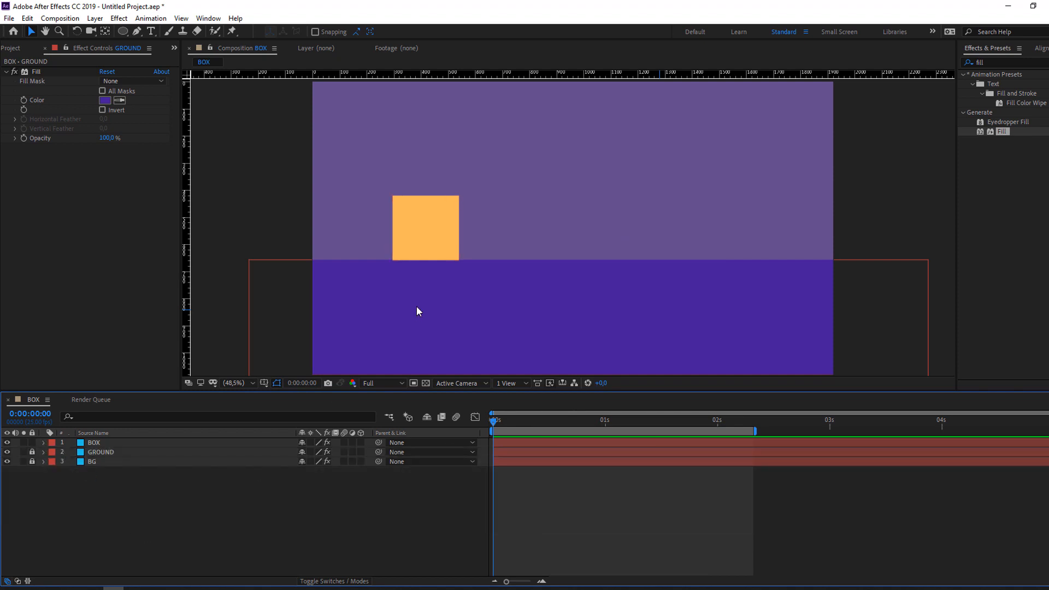
- Draw a short diagonal line with the Pen tool in the upper-left part of the box on a new shape layer
scroll(375, 249, up, 4)
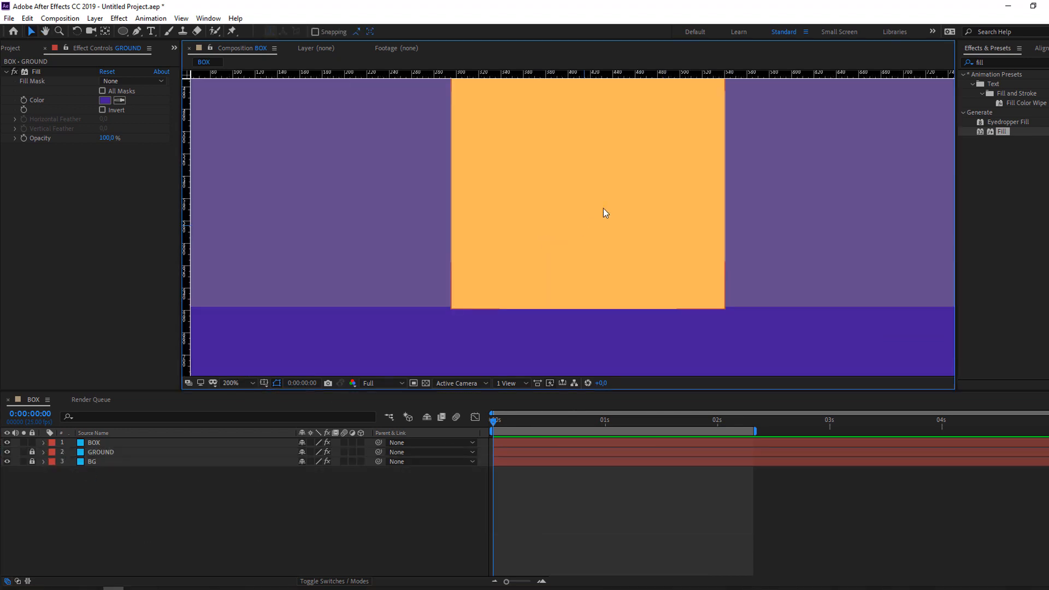
drag(600, 203, 492, 270)
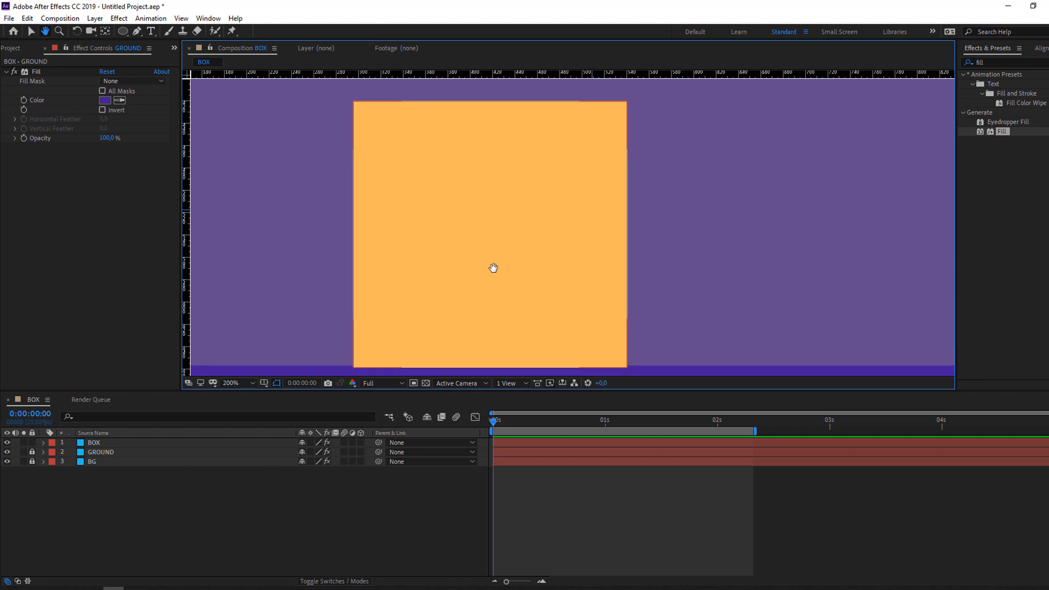
click(135, 33)
click(399, 154)
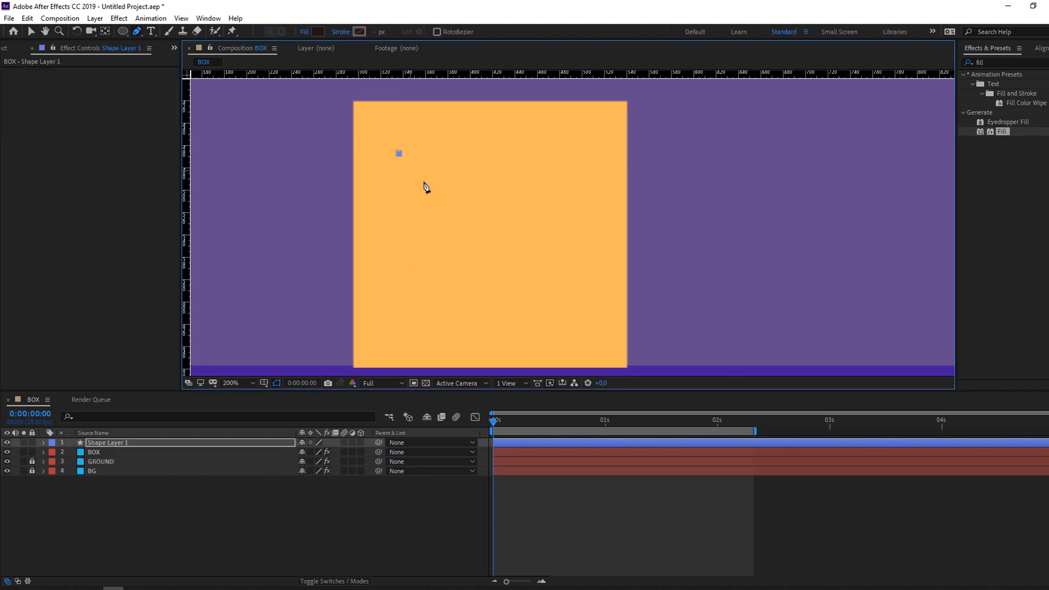
click(430, 189)
click(31, 31)
- Set the diagonal line's fill to none
click(393, 33)
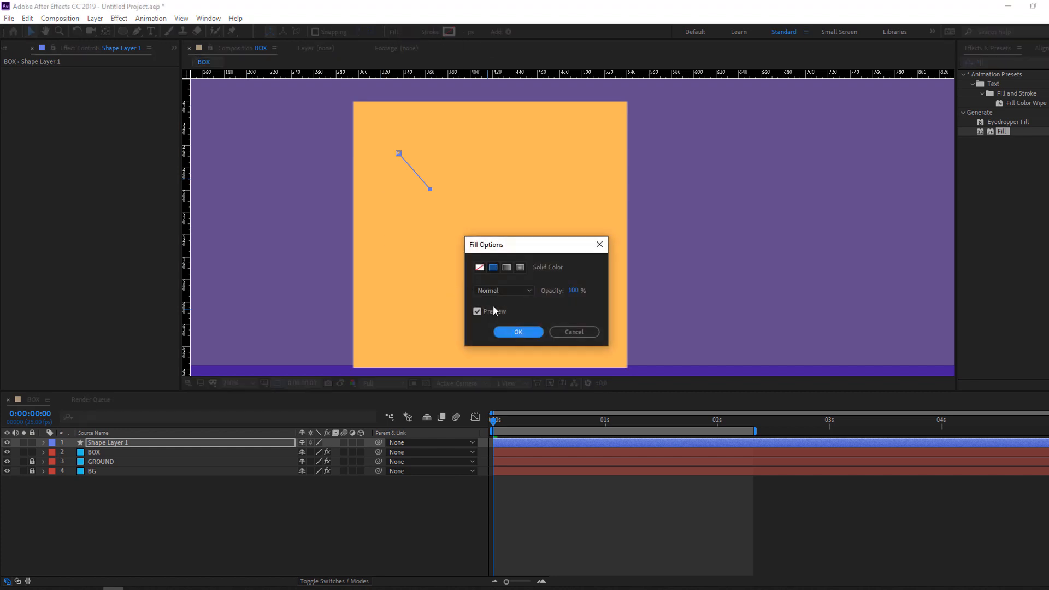
click(476, 265)
click(518, 331)
- Set the line's stroke colour to 1E1E20 and its stroke width to 10 px
click(448, 31)
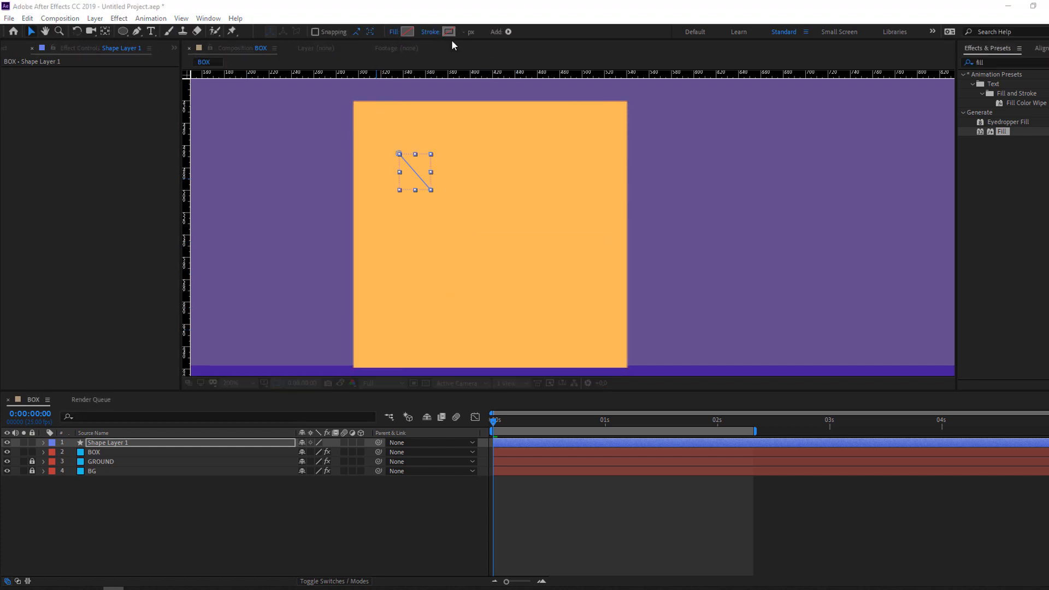
drag(209, 461, 182, 469)
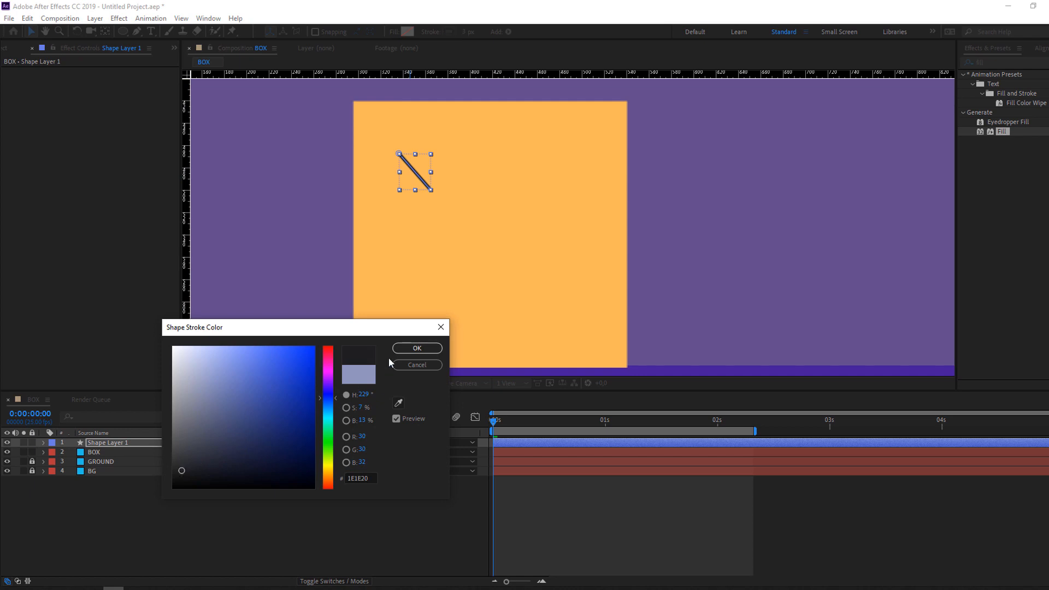
click(417, 348)
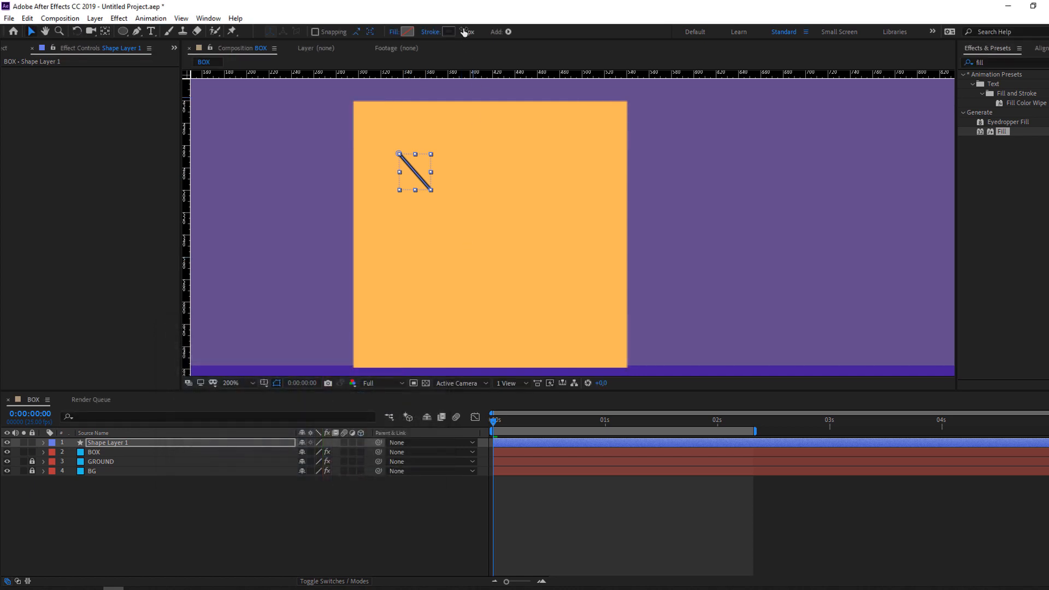
drag(468, 31, 471, 31)
- Give Stroke 1 of Shape Layer 1 a Round Cap line cap and collapse the layer's properties
click(38, 444)
click(43, 443)
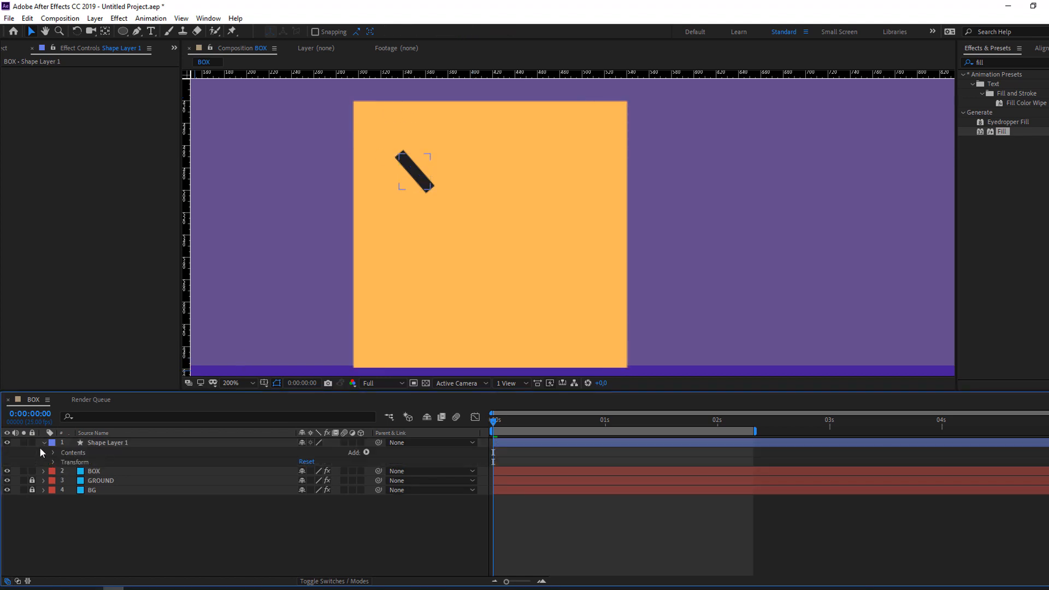
click(53, 453)
click(63, 462)
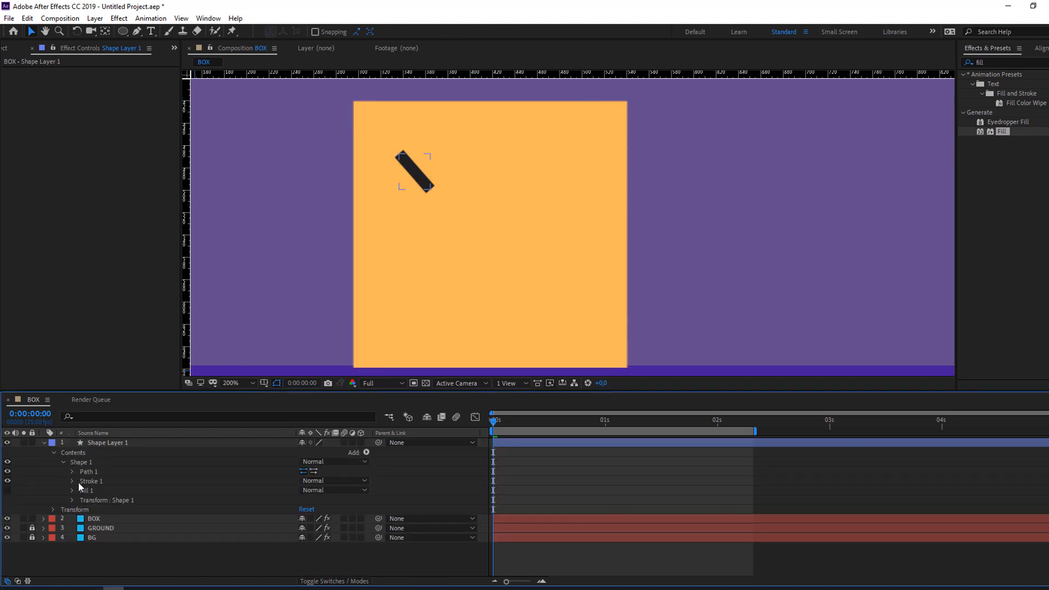
click(72, 481)
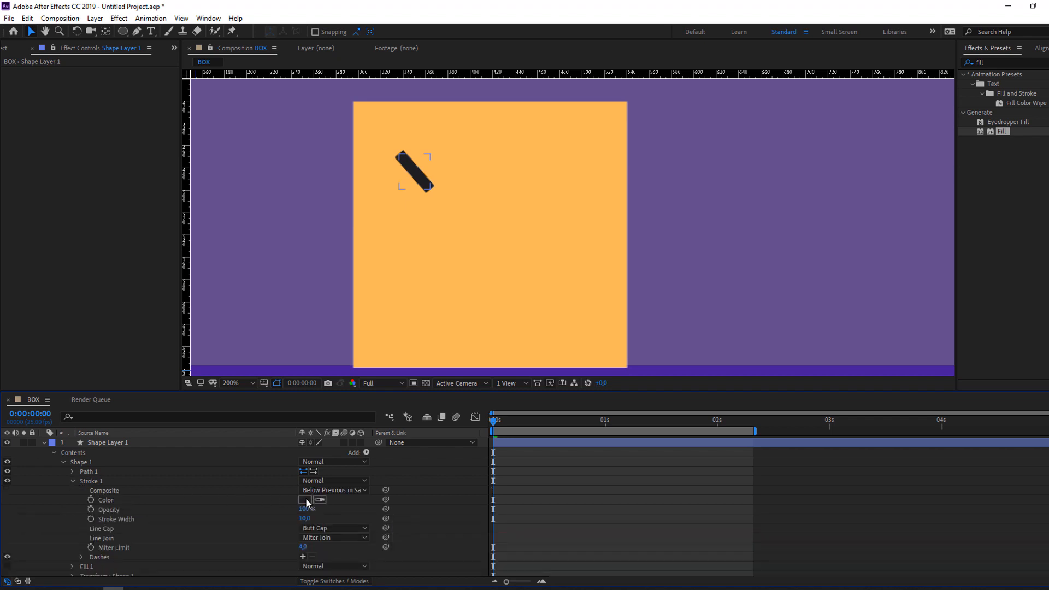
click(342, 528)
click(332, 552)
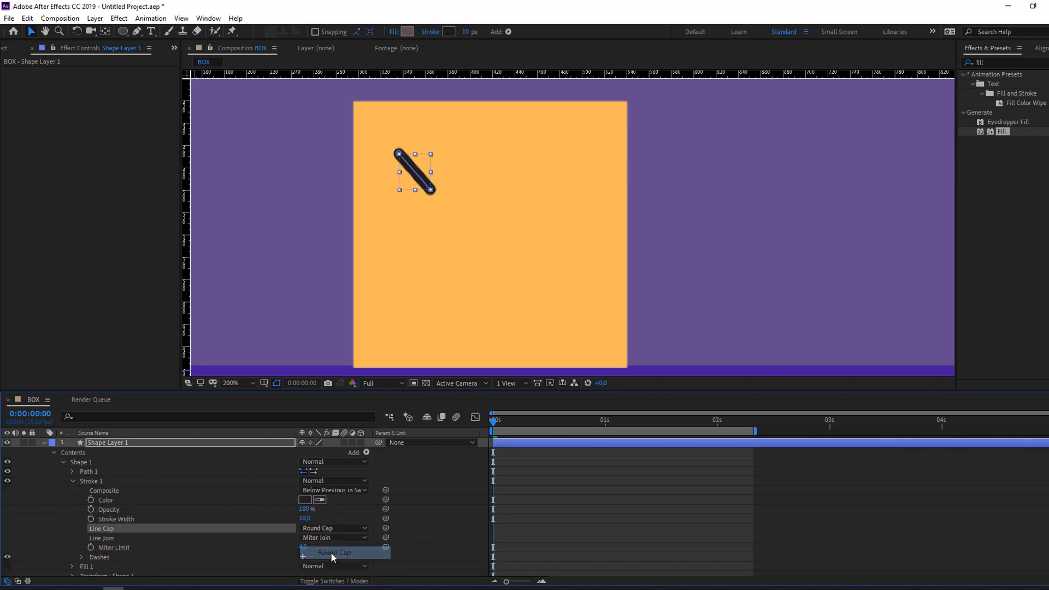
click(449, 504)
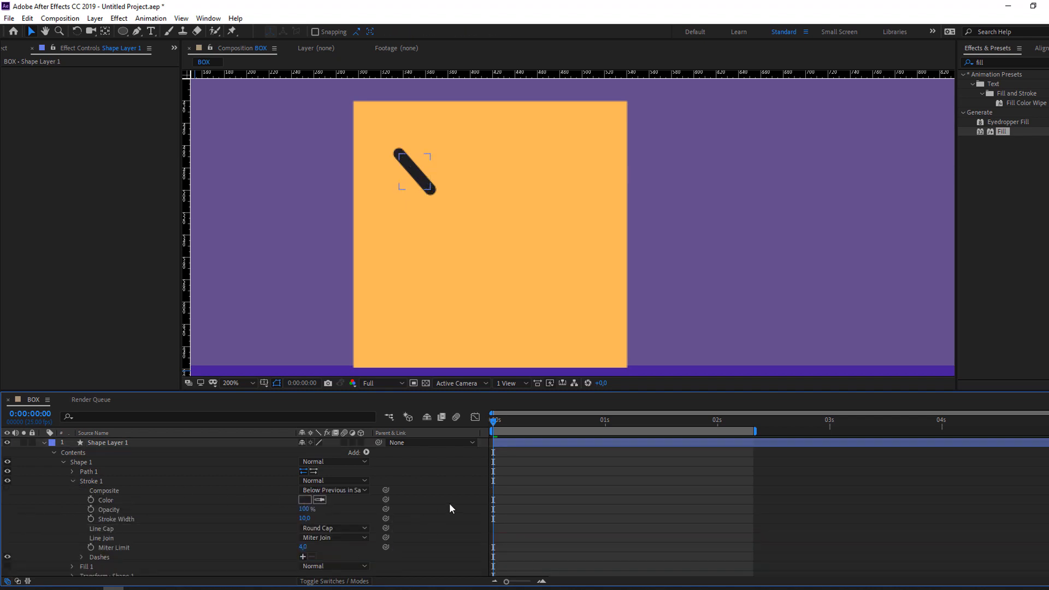
click(44, 442)
- Shorten the diagonal line by moving its upper-left endpoint inward along the stroke
scroll(393, 202, up, 2)
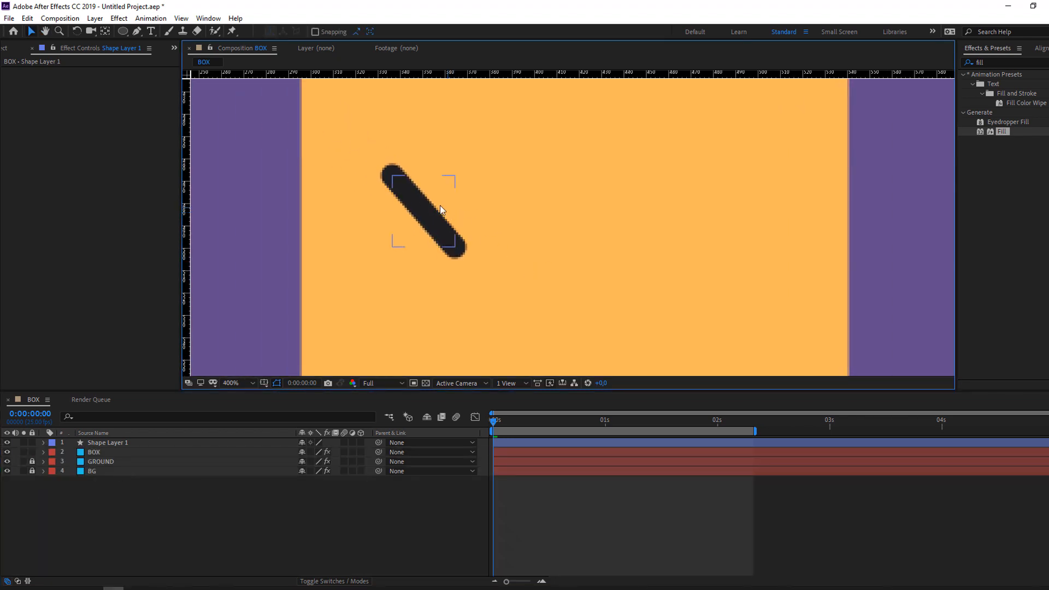
click(441, 206)
click(136, 31)
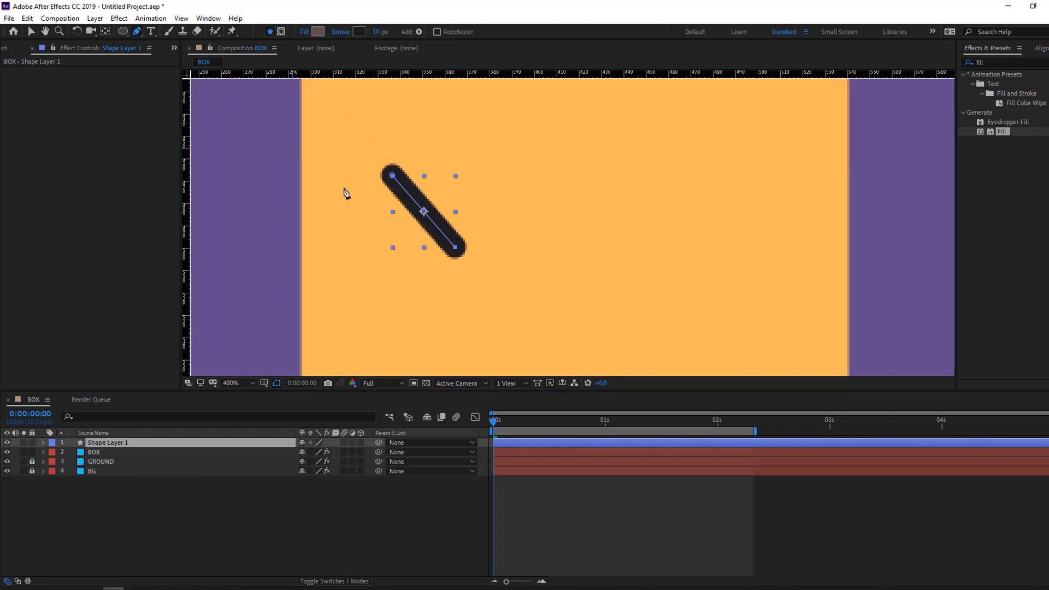
drag(393, 176, 410, 197)
click(31, 32)
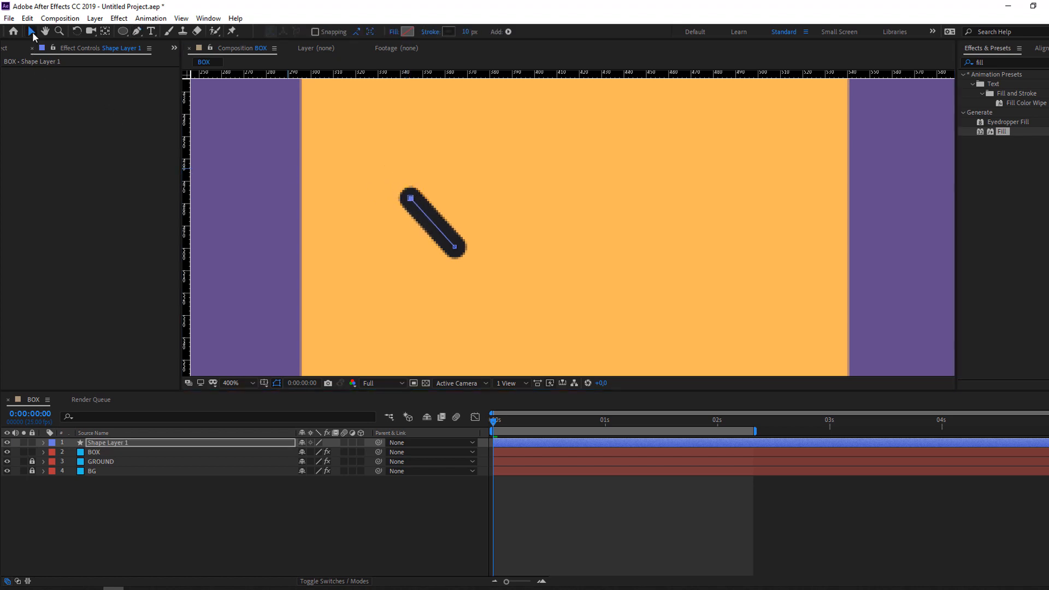
- Duplicate Shape Layer 1
click(117, 445)
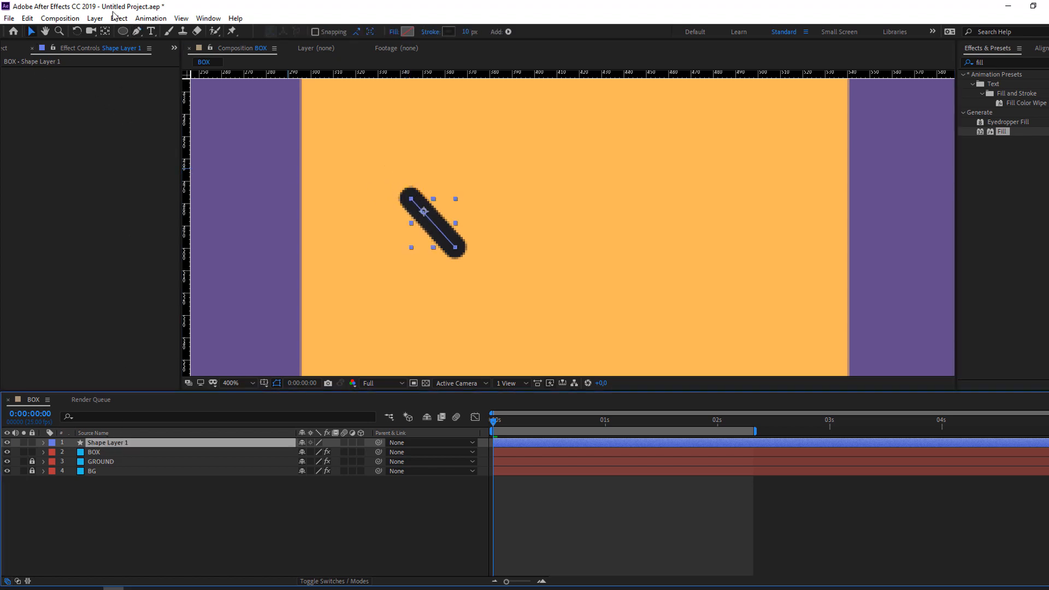
click(27, 18)
click(42, 161)
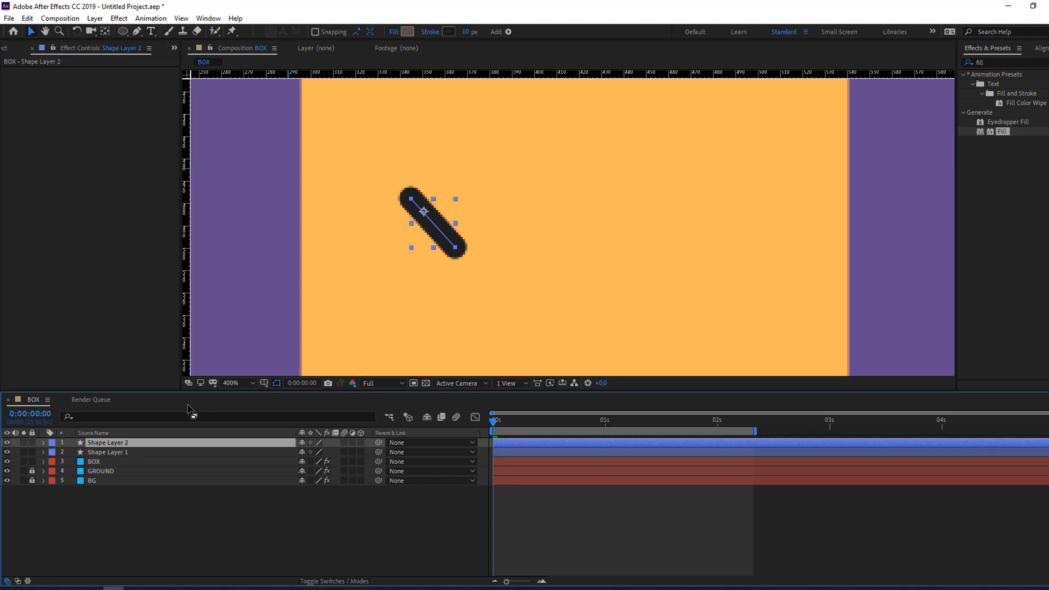
- Rotate the duplicated line to 80° and shift it so both strokes cross in the middle as an X-shaped eye
key(r)
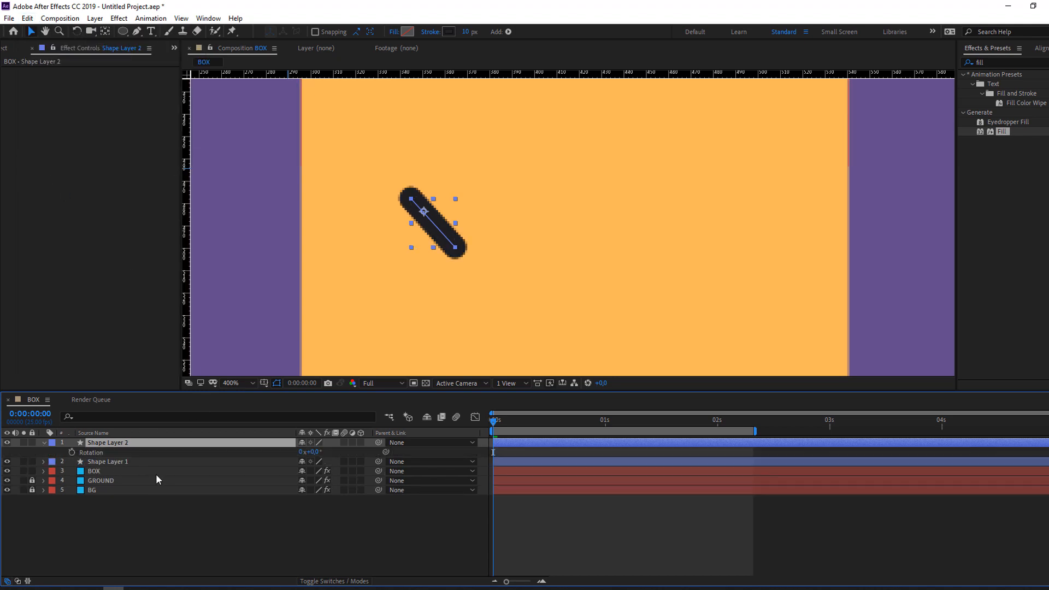
drag(309, 452, 370, 398)
drag(398, 231, 418, 238)
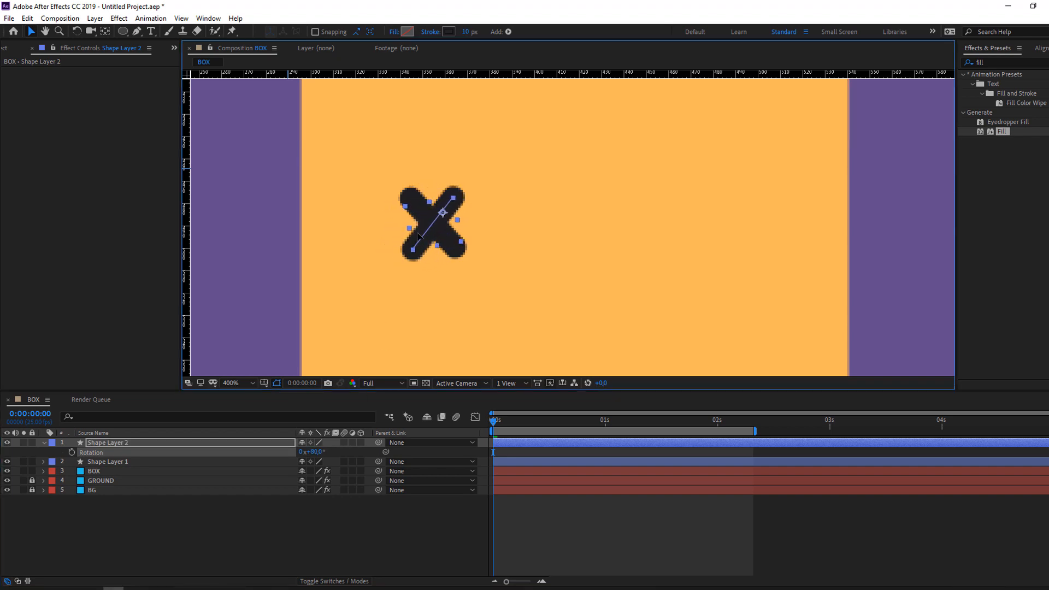
click(301, 508)
key(/)
scroll(400, 231, up, 2)
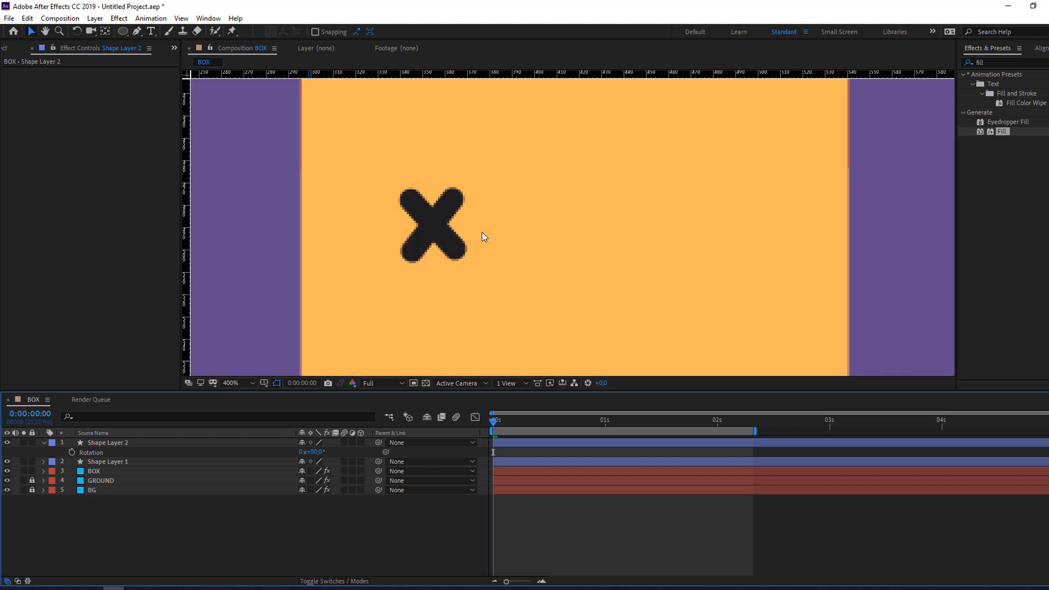
click(44, 443)
- Duplicate both shape layers that form the X
click(112, 451)
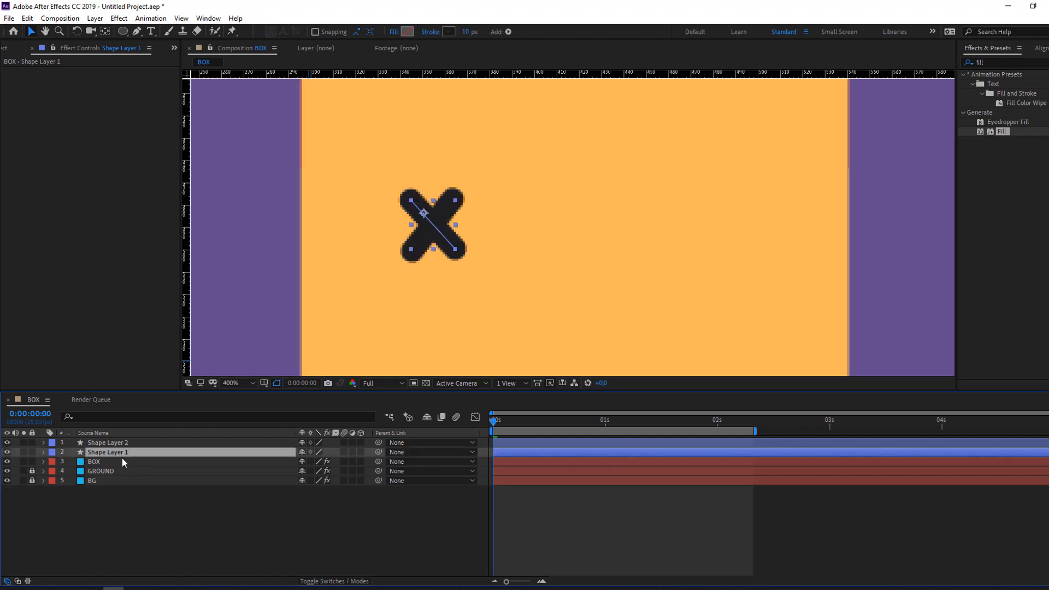
shift+click(119, 443)
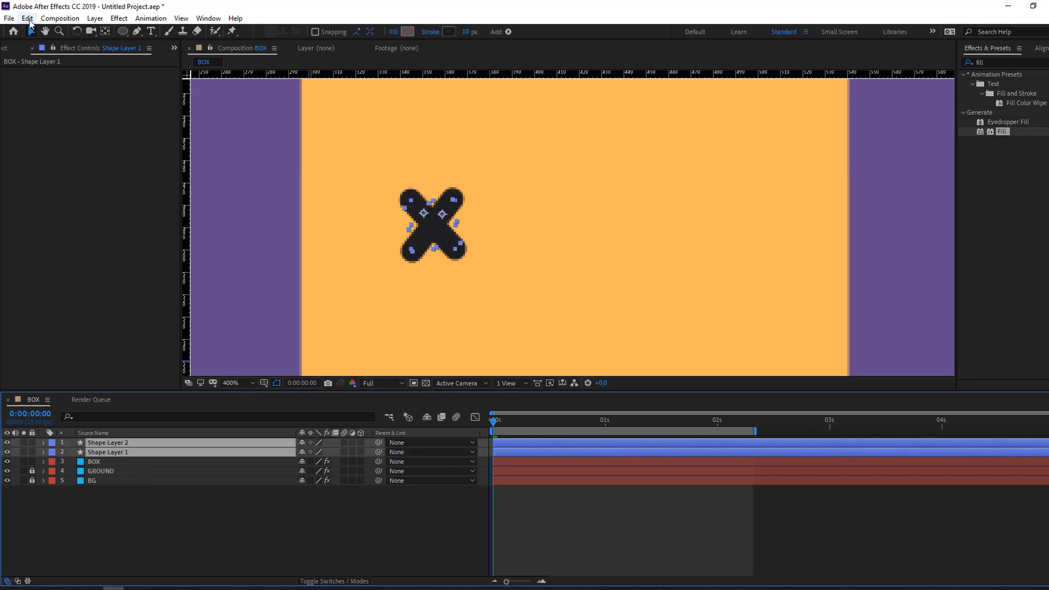
click(27, 18)
click(52, 159)
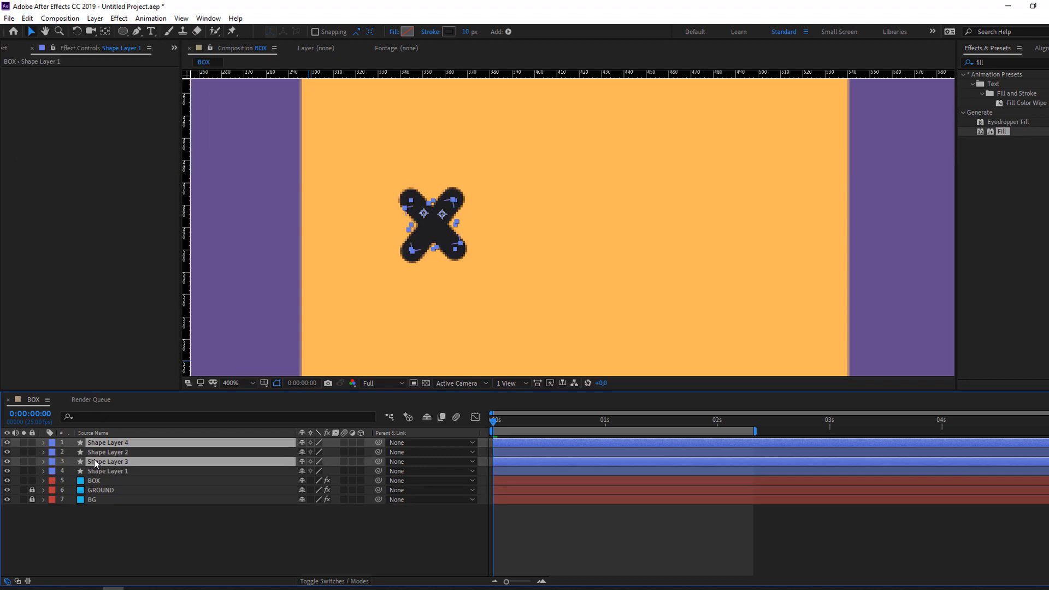
- Stack Shape Layer 3 directly beneath Shape Layer 4 and label both duplicates Sea Foam
drag(94, 462, 101, 450)
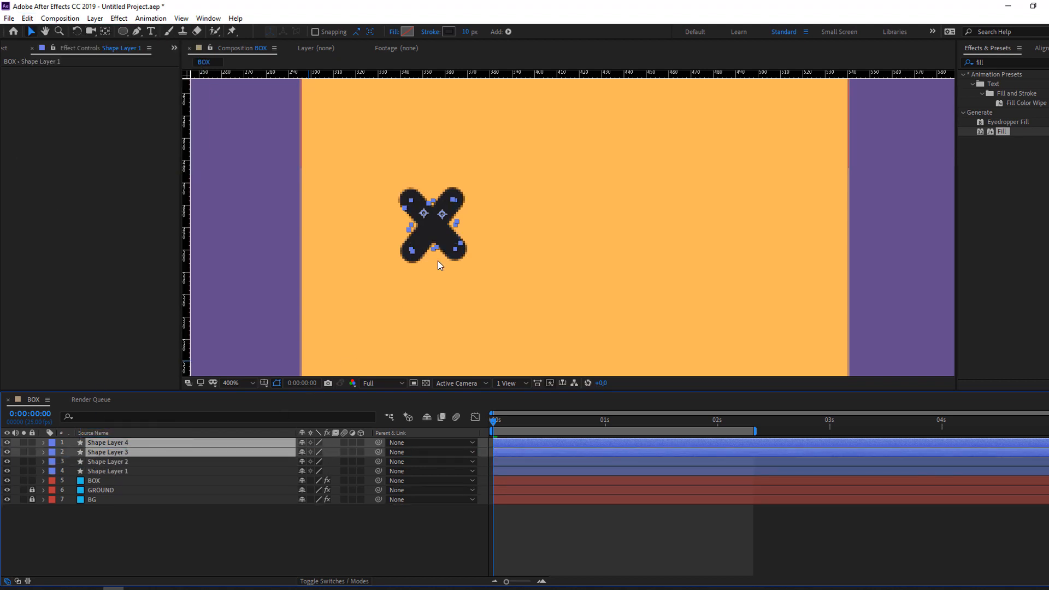
click(53, 447)
click(83, 328)
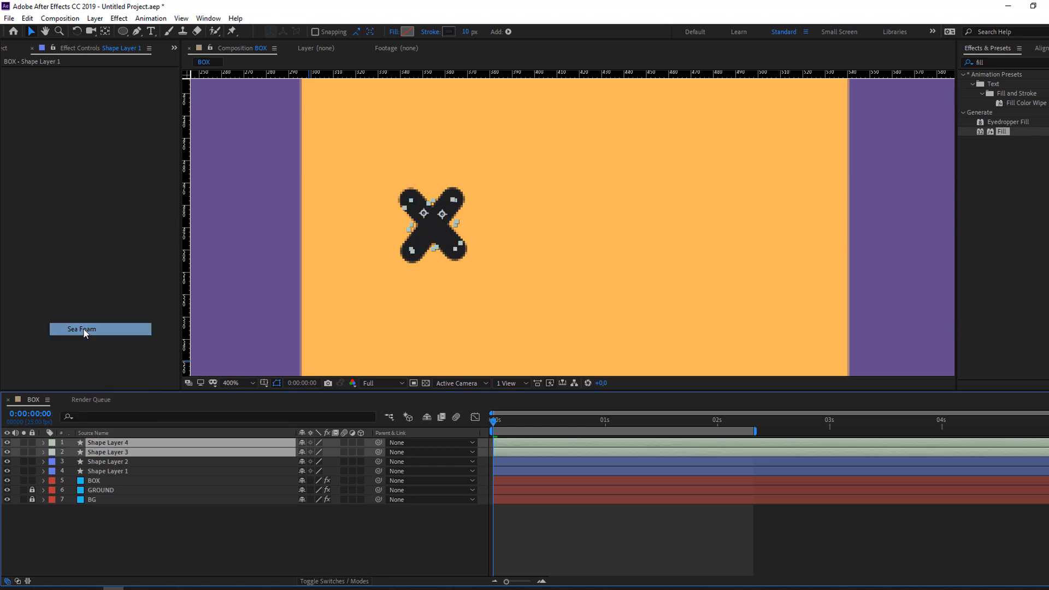
- Move the duplicated X to the right half of the box and shift the original X inward, level with it, as the eyes
key(comma)
drag(495, 222, 623, 224)
click(107, 462)
shift+click(109, 471)
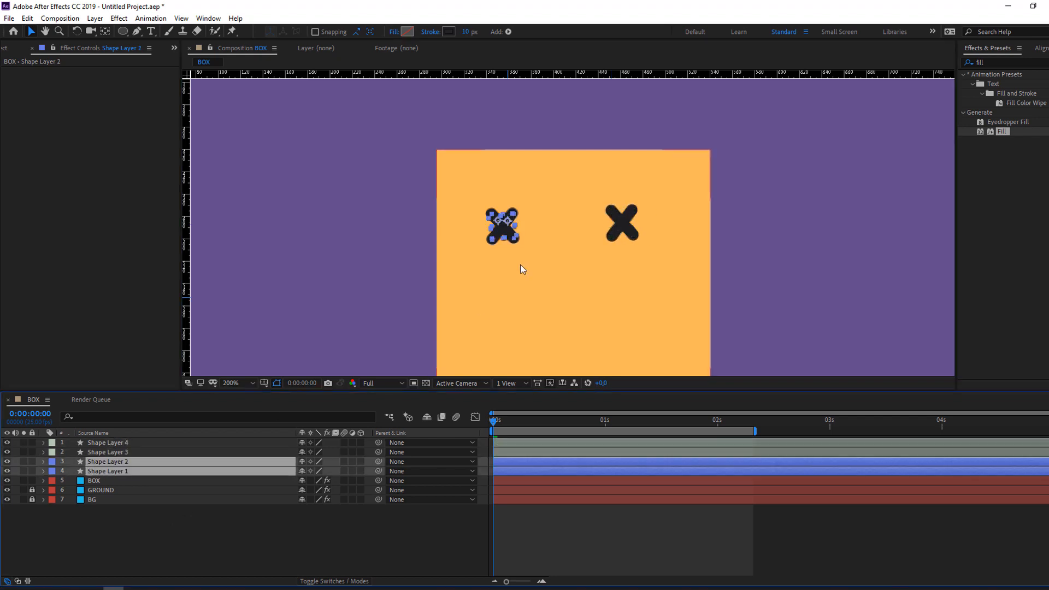
drag(504, 231, 528, 226)
scroll(508, 257, down, 1)
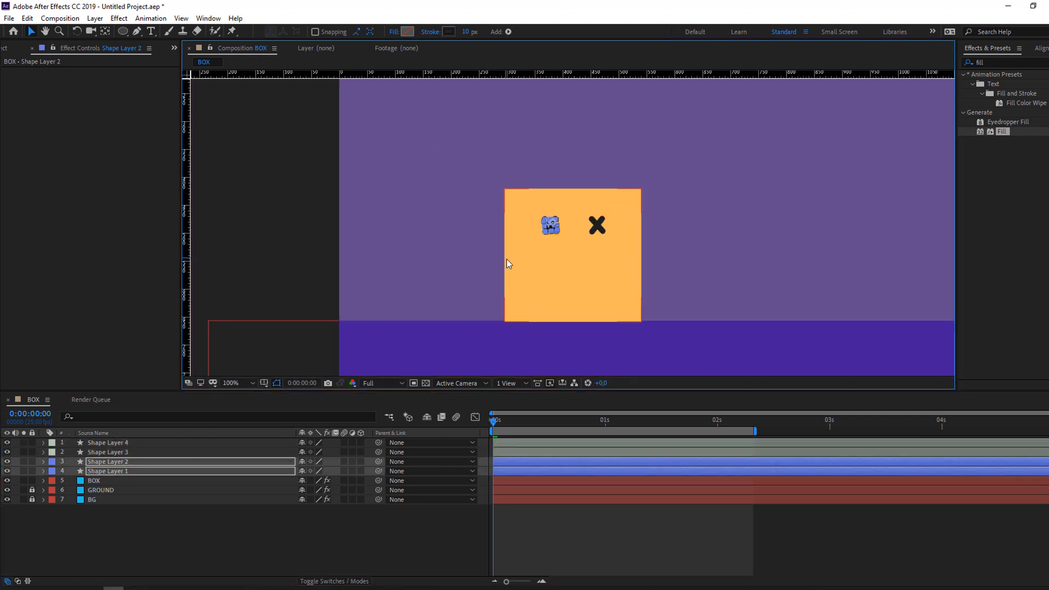
click(305, 539)
- Draw a small, nearly round ellipse centred below the two X eyes as the mouth, on its own shape layer
scroll(516, 310, up, 1)
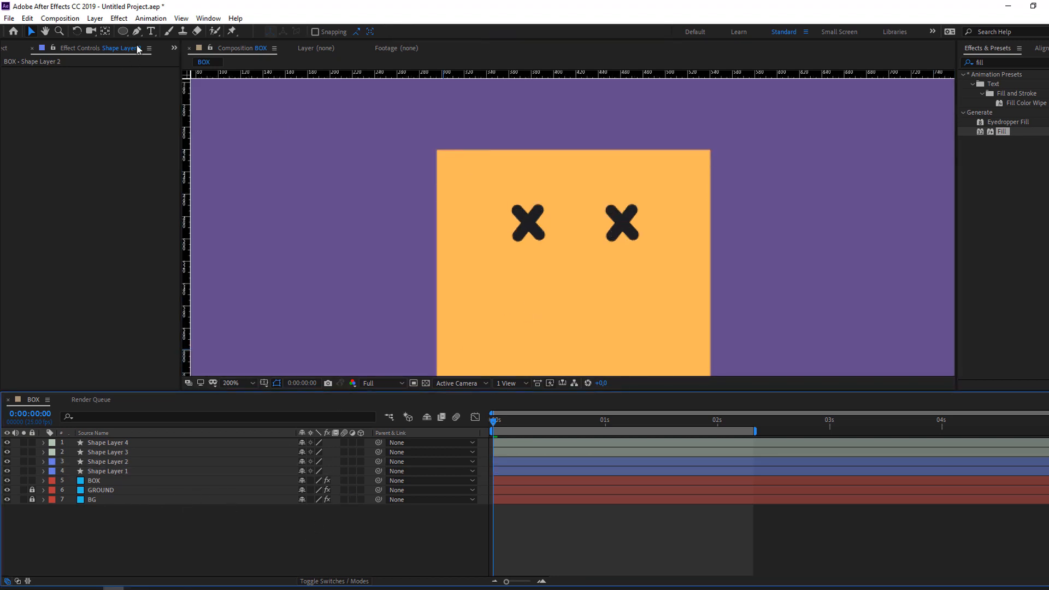
click(123, 31)
drag(617, 319, 520, 200)
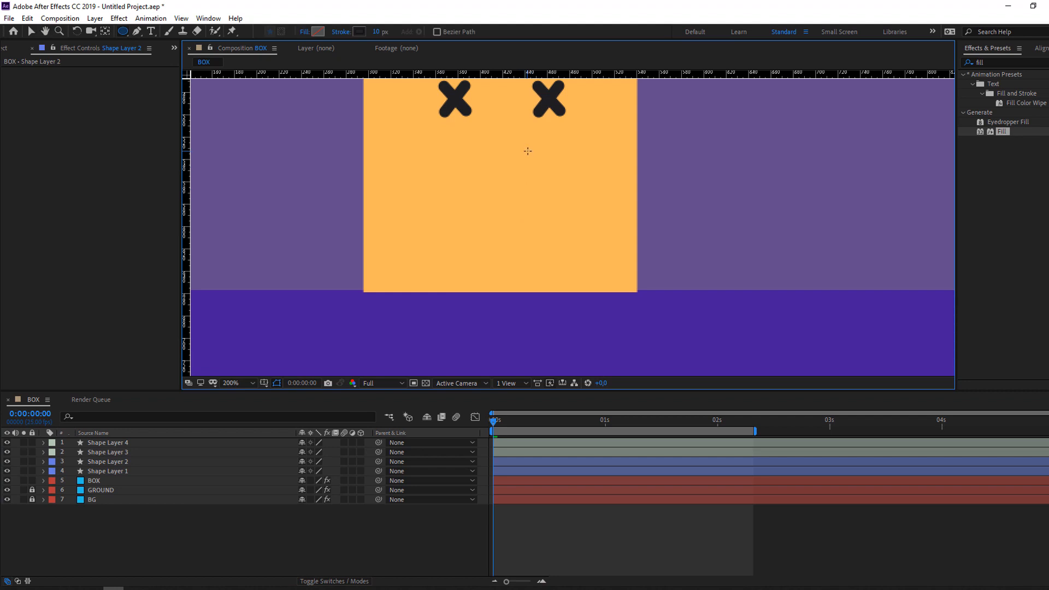
drag(527, 152, 513, 229)
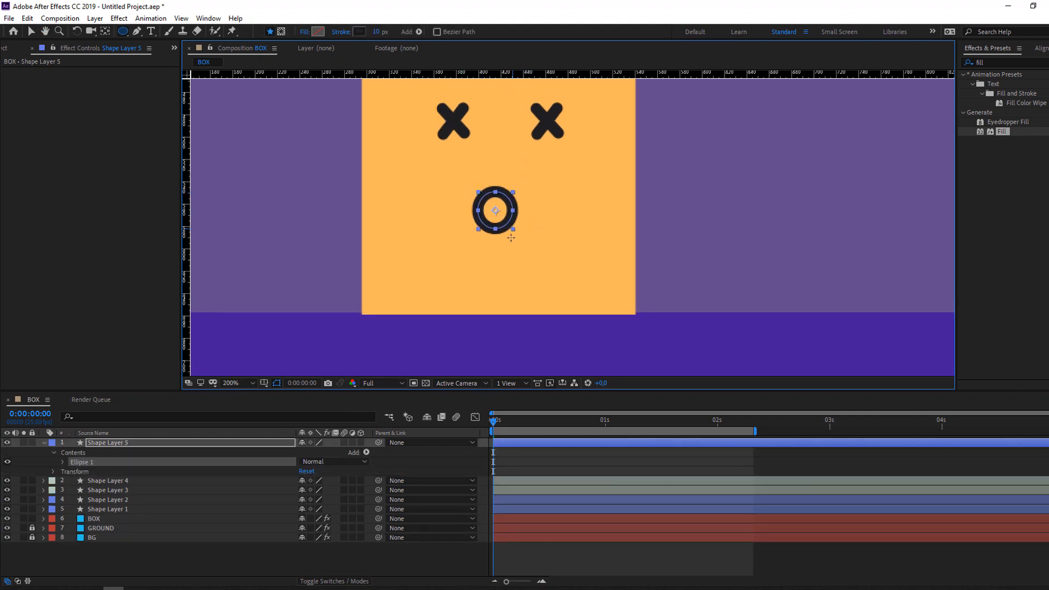
key(v)
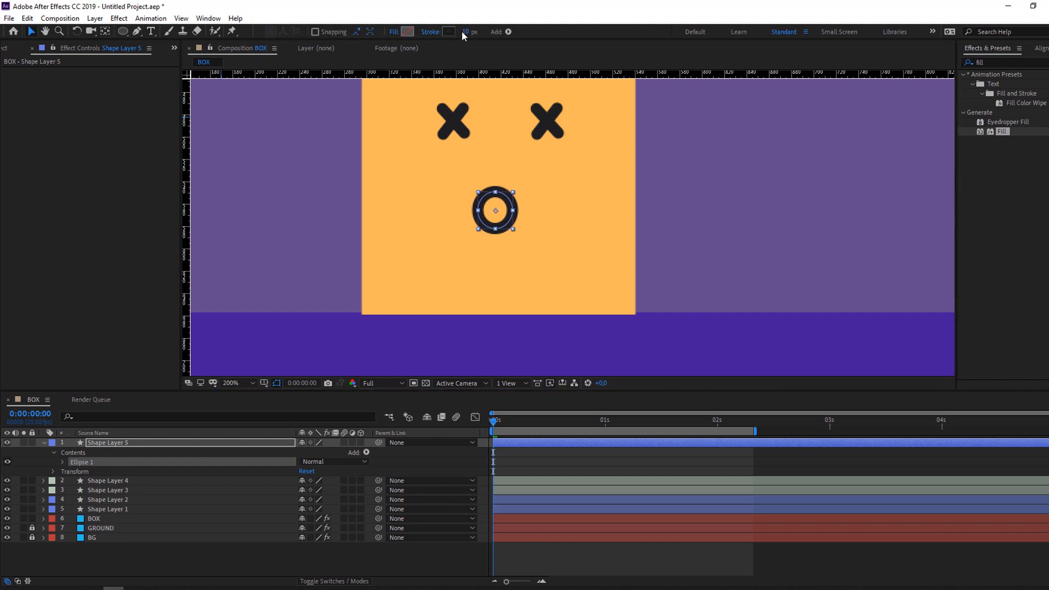
- Remove the mouth ellipse's stroke and give it a solid fill of colour 1D1717
click(430, 32)
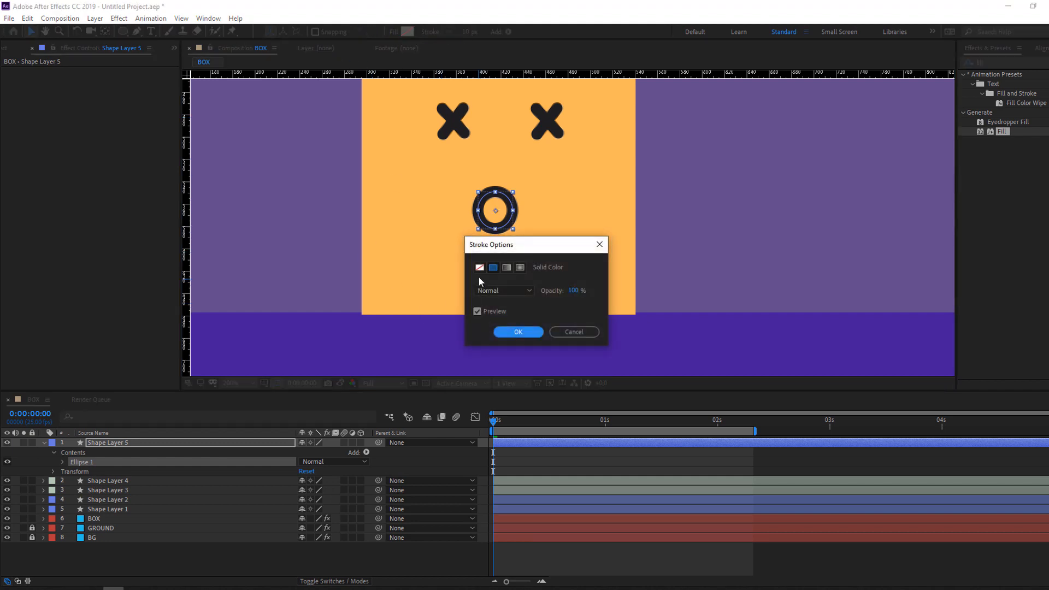
click(479, 268)
click(512, 328)
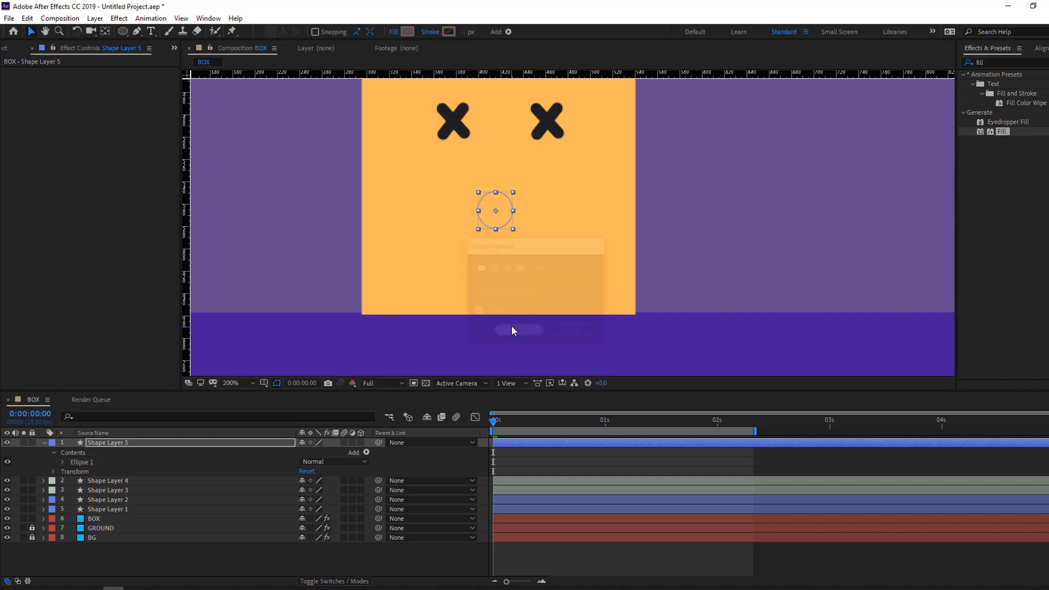
click(406, 32)
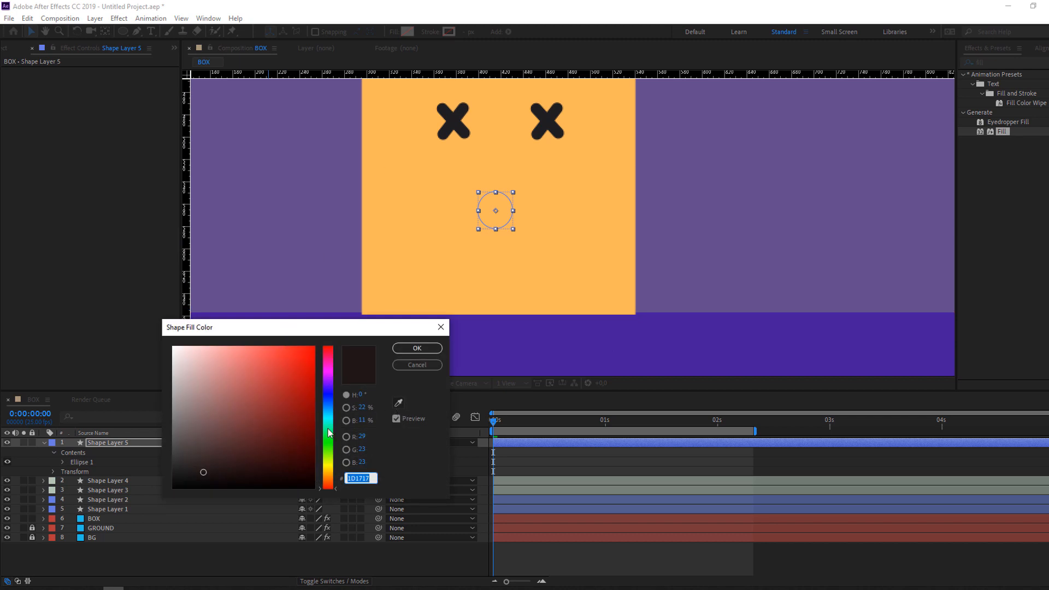
click(417, 348)
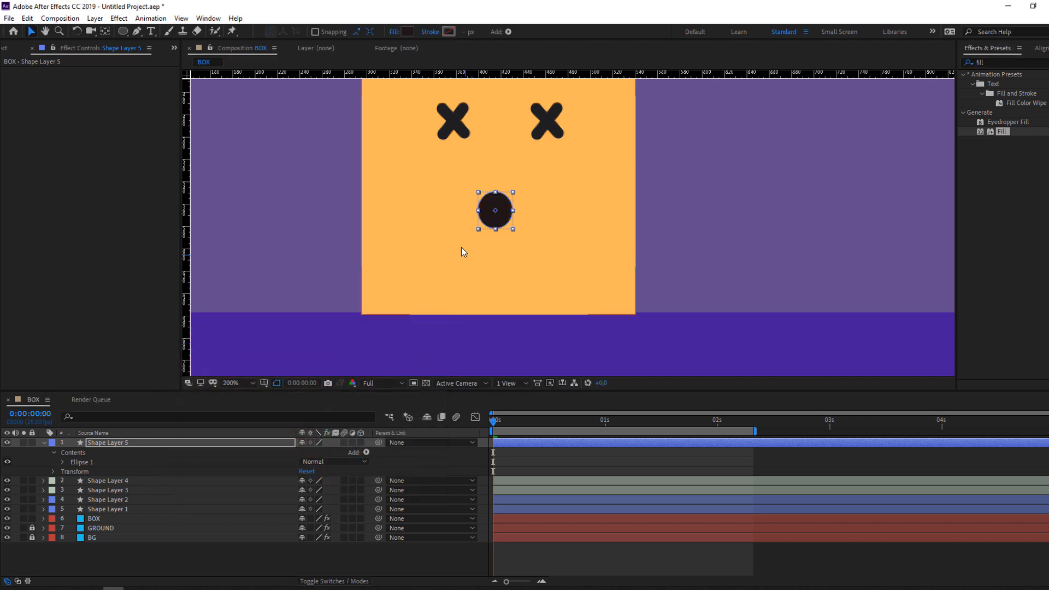
- Collapse the ellipse's shape layer and rename it mouth
key(period)
click(44, 442)
click(99, 538)
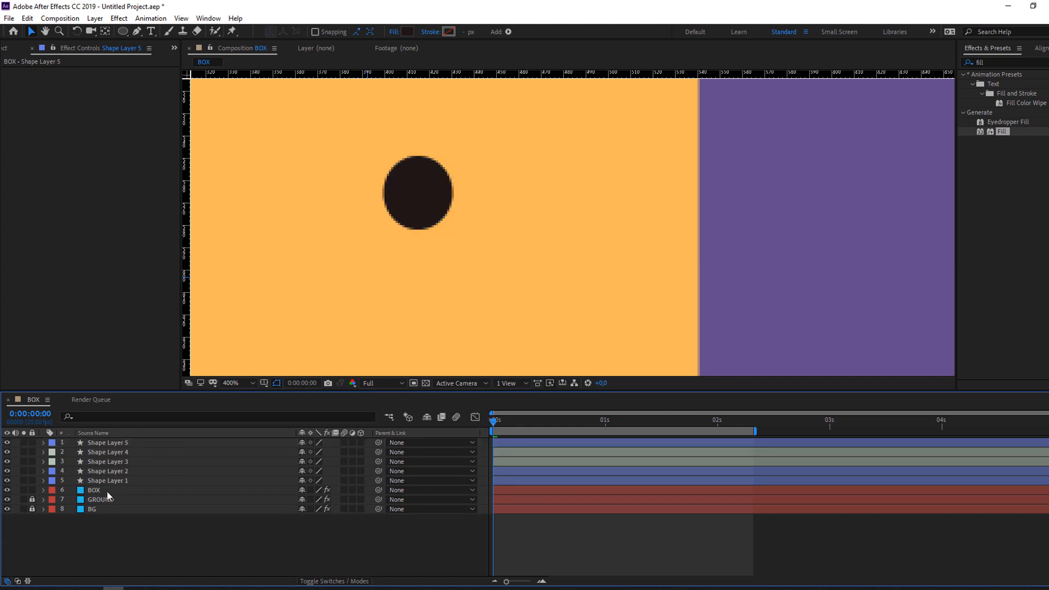
click(119, 444)
key(Return)
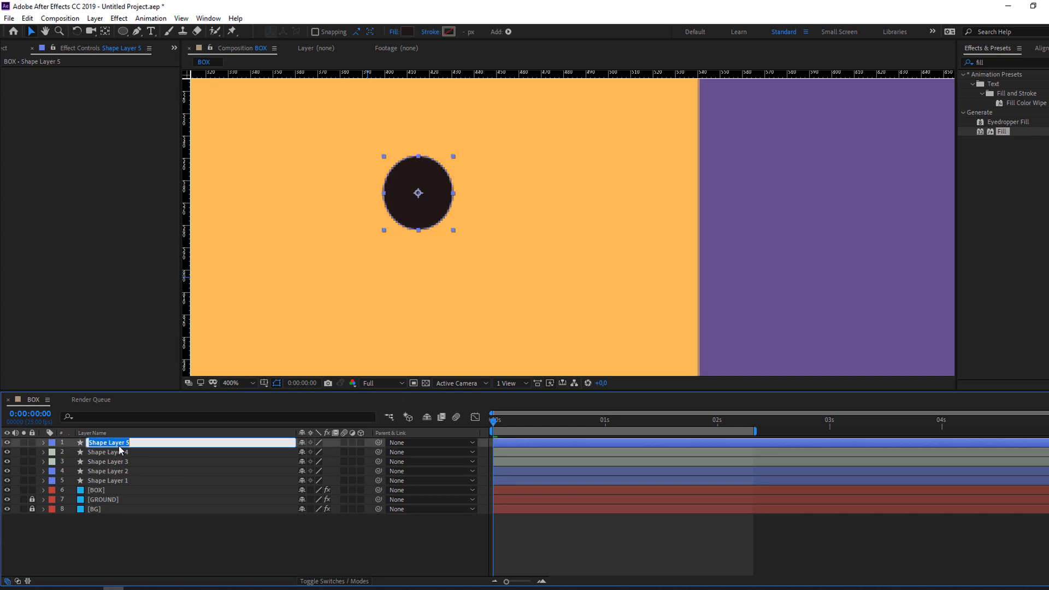
text(mouth)
key(Return)
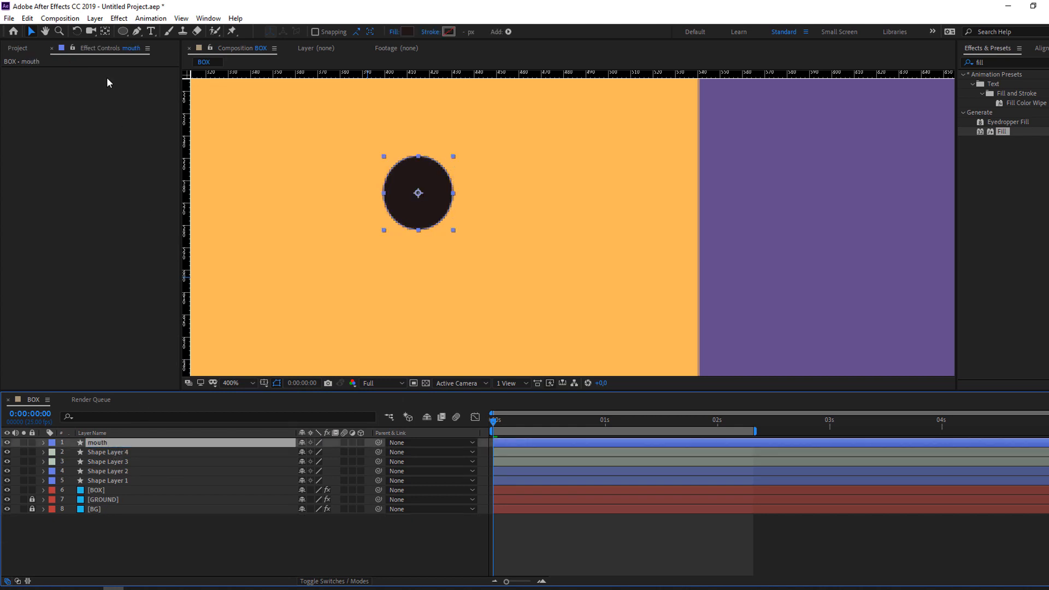
- Duplicate the mouth layer twice
click(28, 18)
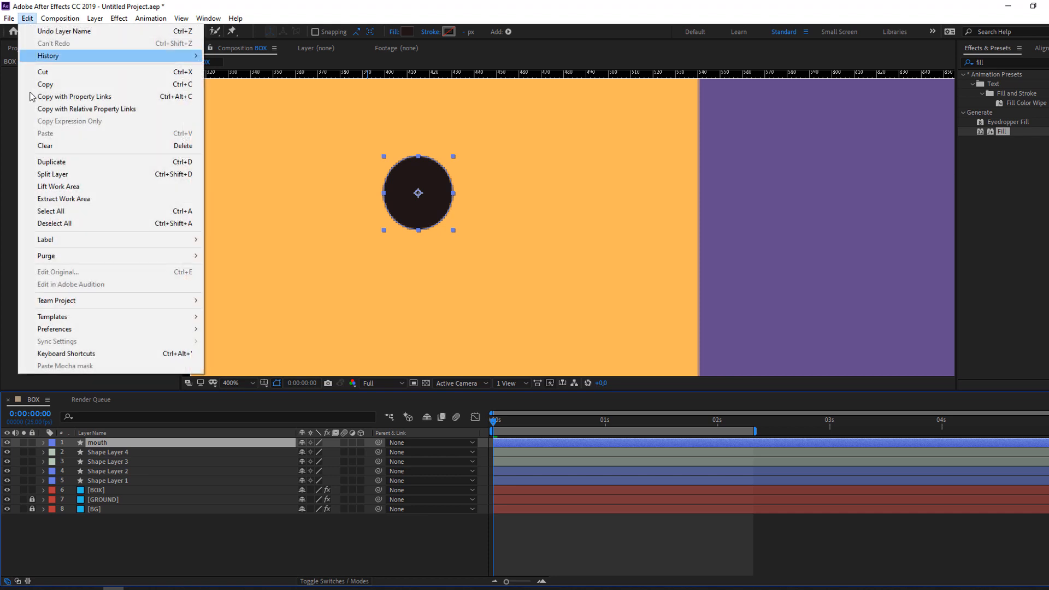
click(40, 163)
click(26, 22)
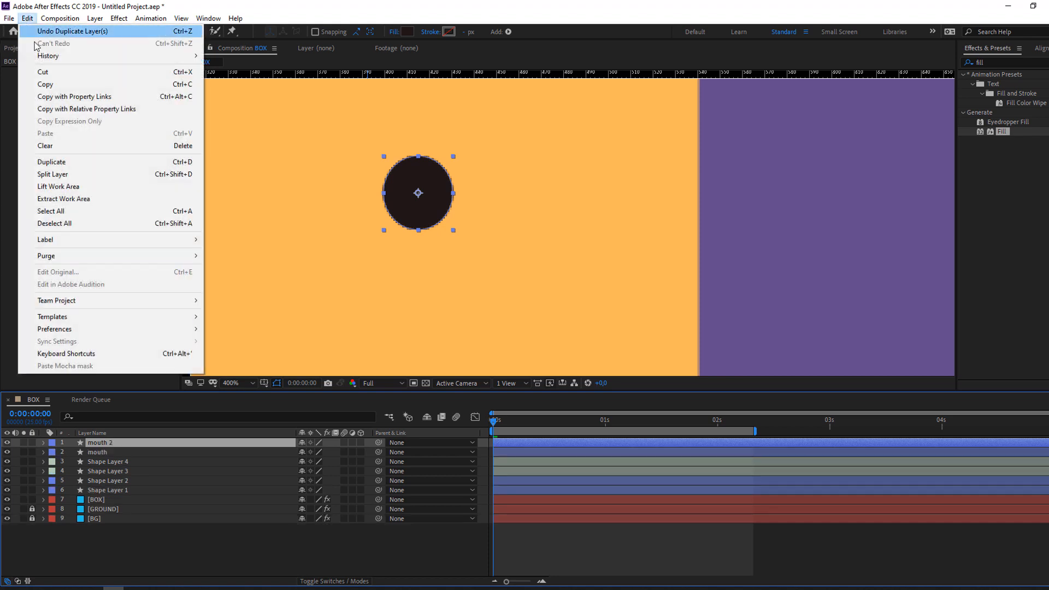
click(42, 164)
- Change the fill of the mouth 2 layer to a light red for the tongue
click(88, 452)
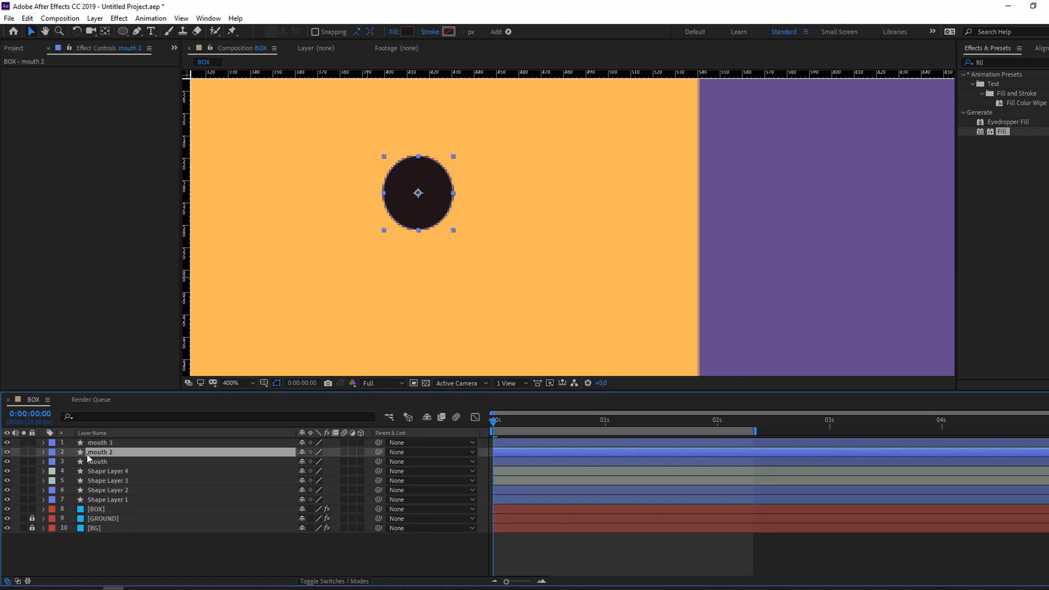
click(405, 31)
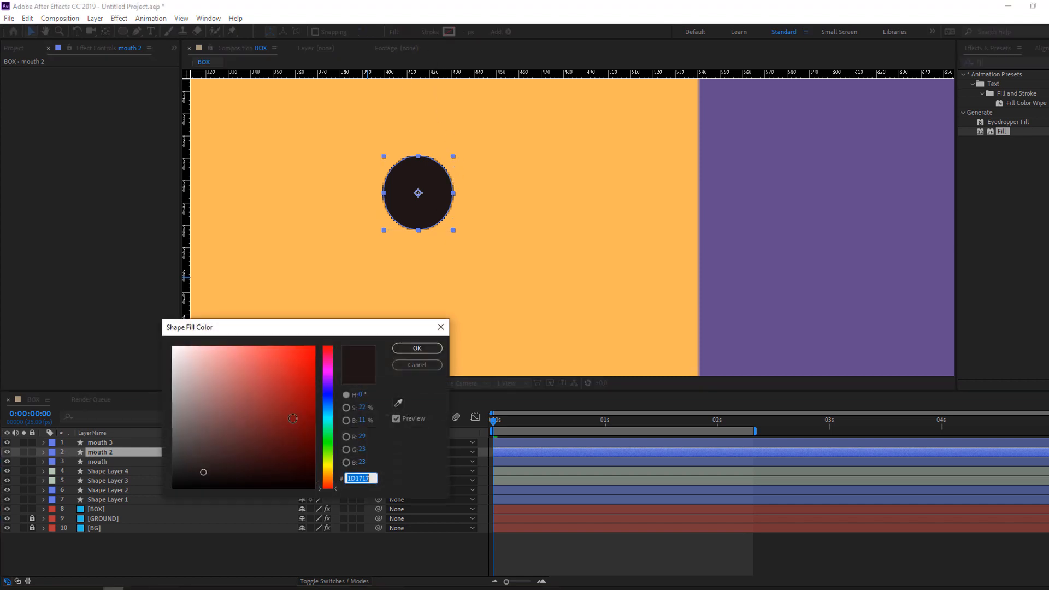
click(266, 354)
click(421, 344)
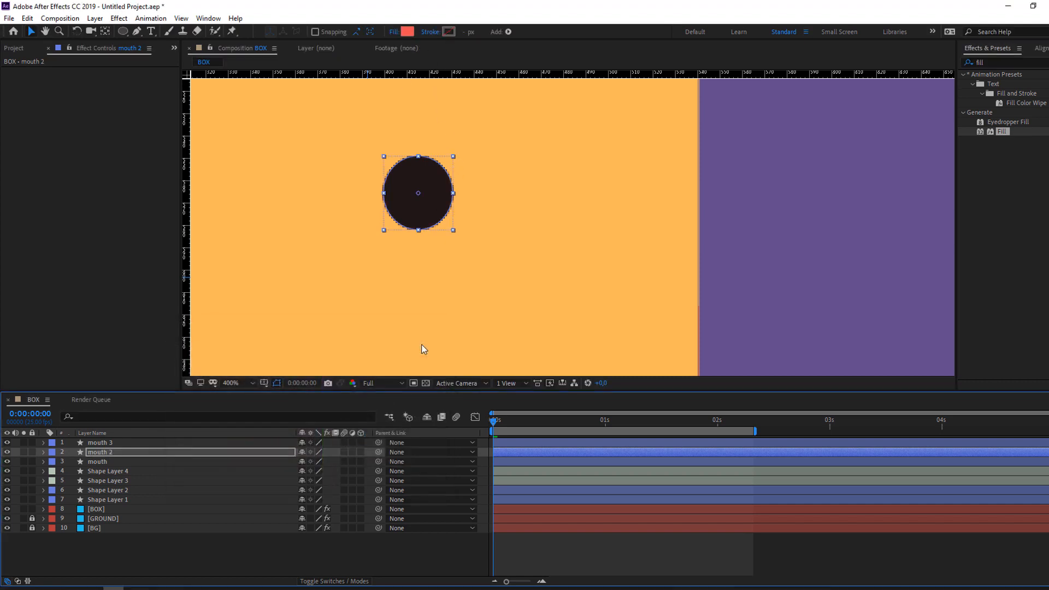
key(Return)
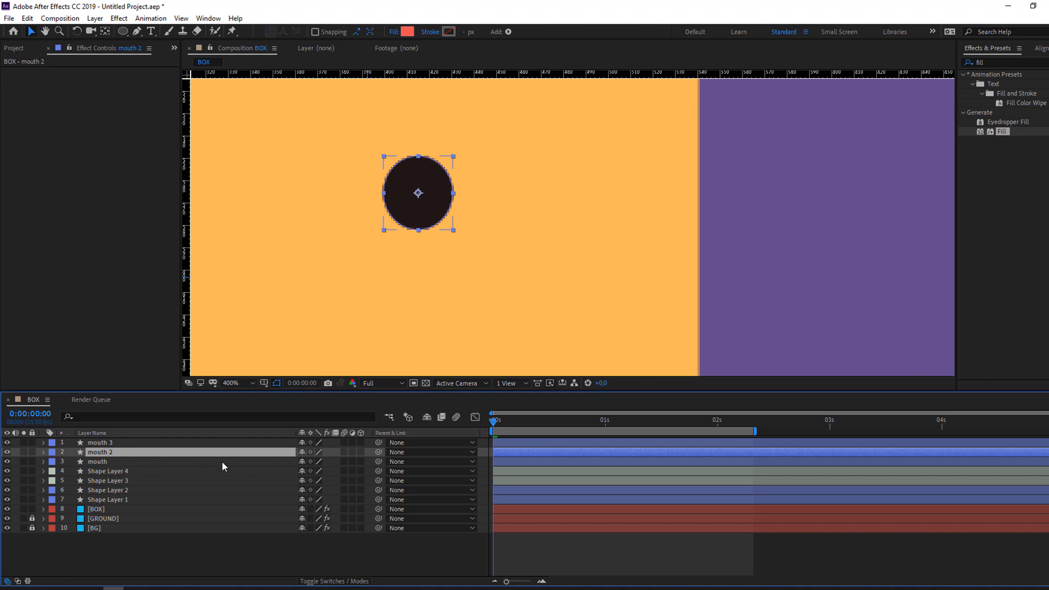
- Nudge the red mouth 2 circle down until its lower edge sticks out beneath the dark mouth
key(Down)
key(Down)
key(Down)
key(Down)
key(Down)
key(Down)
key(Down)
key(Down)
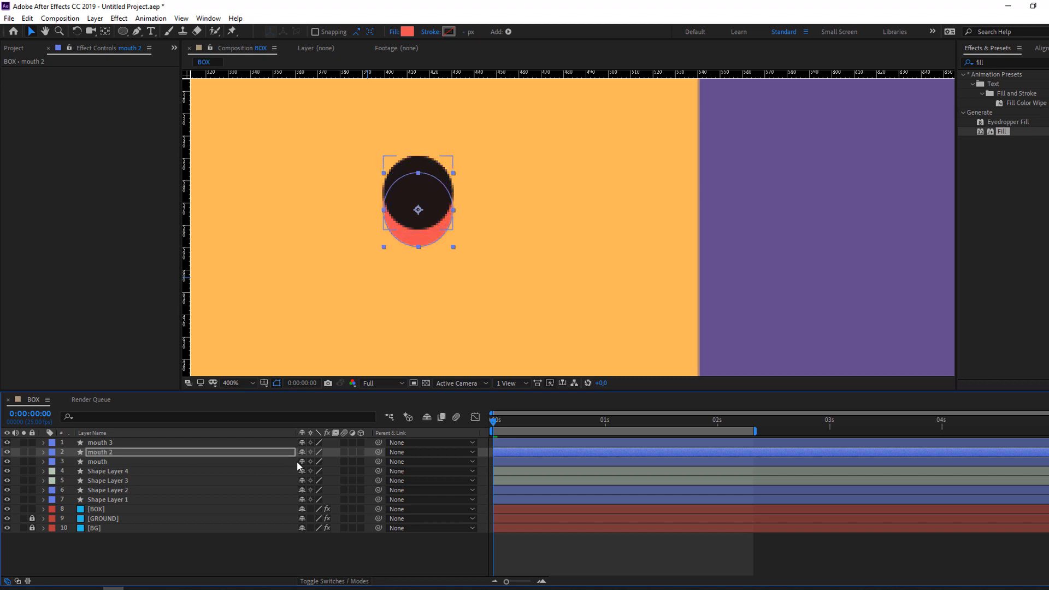
- Set the mouth 2 layer's track matte to Alpha Matte, using mouth 3 above it
click(98, 451)
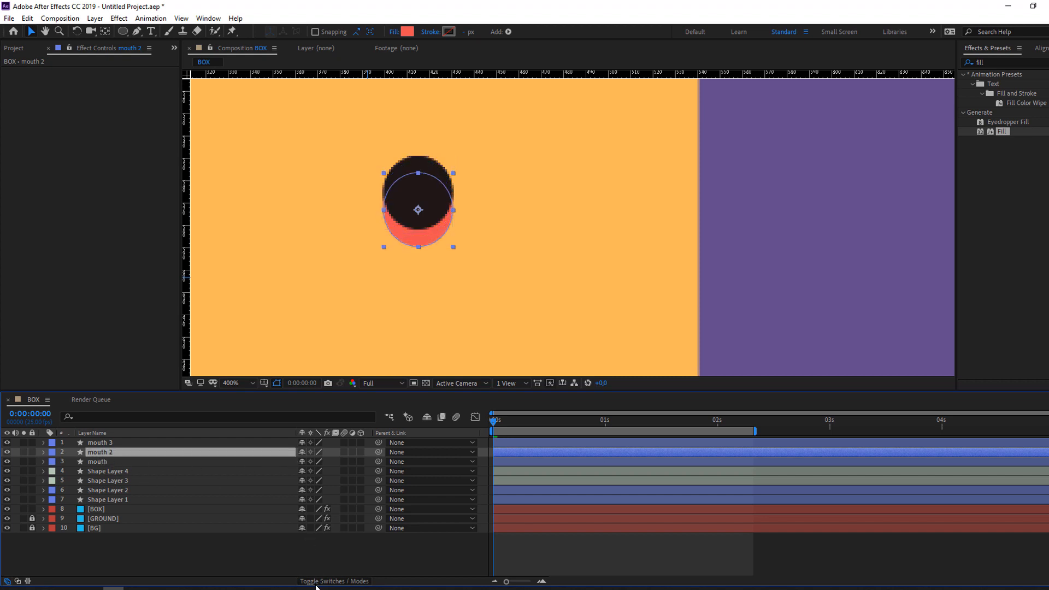
click(334, 581)
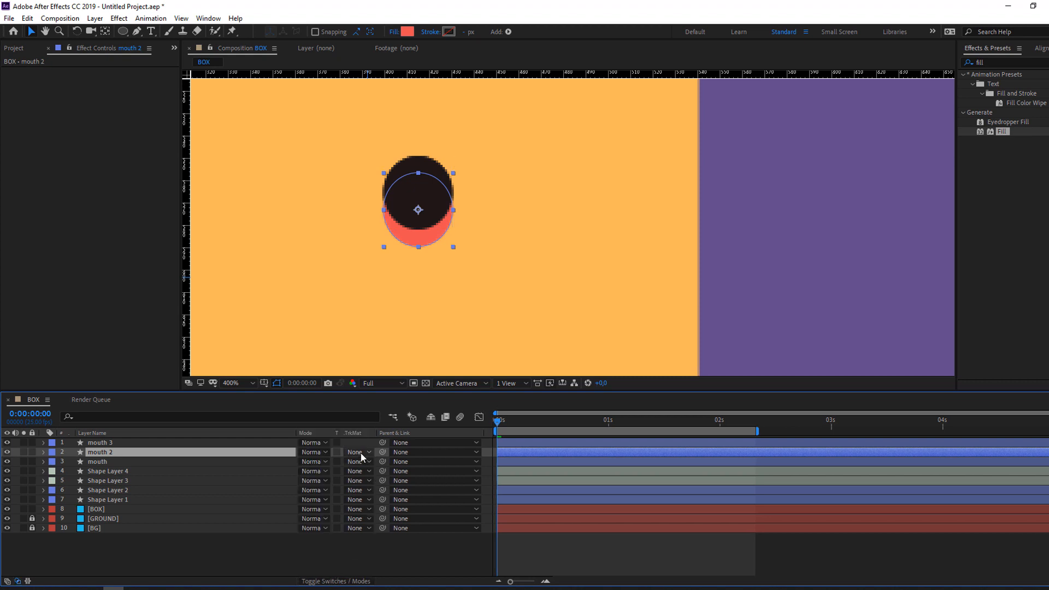
click(360, 452)
click(360, 479)
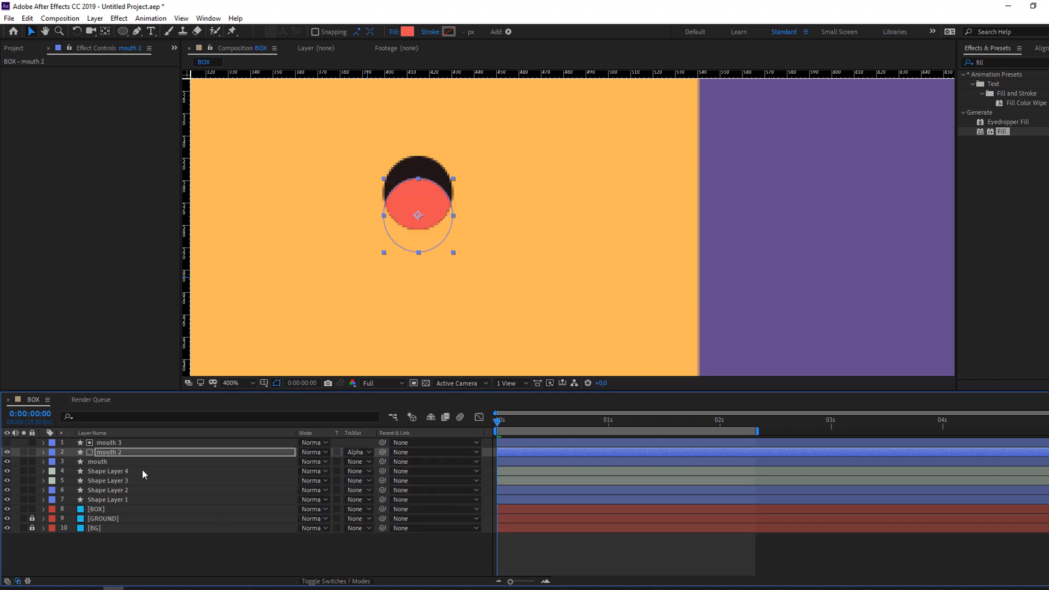
- Nudge the red tongue further down so it fills only the lower part of the mouth
key(shift+Down)
key(shift+Down)
key(shift+Down)
click(232, 545)
scroll(438, 299, down, 2)
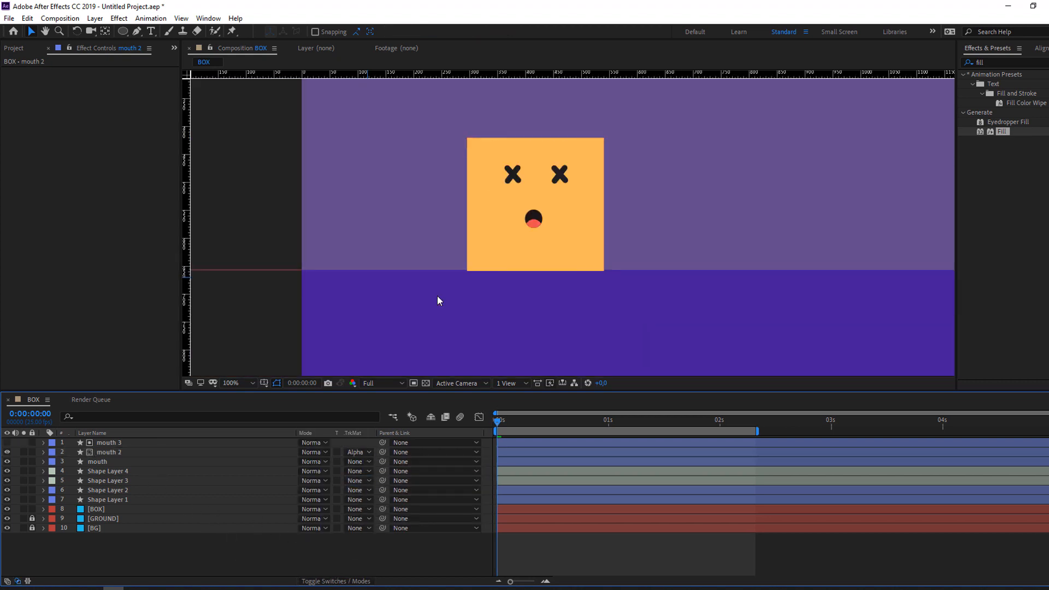
- Move Shape Layers 3 and 4, the right-hand X eye, down and slightly inward towards the mouth
scroll(439, 272, up, 1)
drag(534, 194, 536, 267)
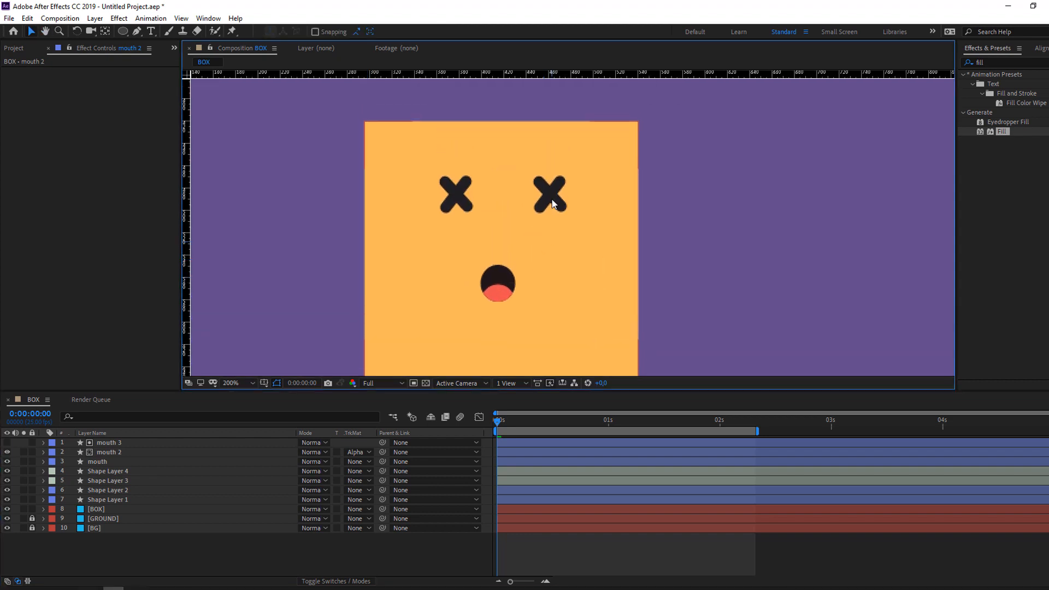
scroll(544, 209, up, 1)
click(109, 471)
shift+click(109, 480)
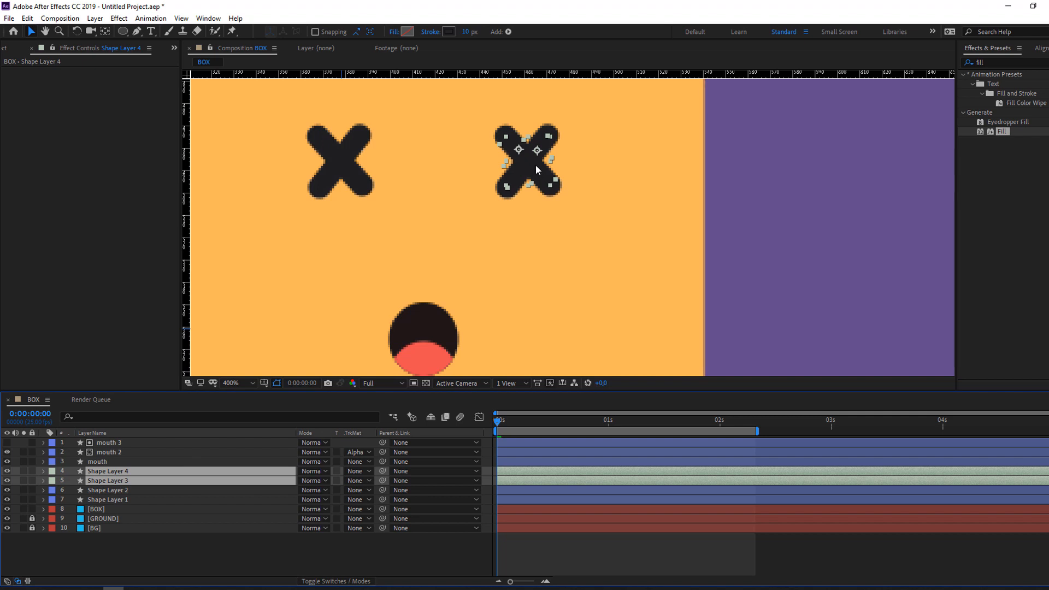
drag(535, 165, 517, 210)
- Move Shape Layers 1 and 2, the left-hand X eye, down and slightly inward, level with the other eye
click(102, 489)
shift+click(107, 500)
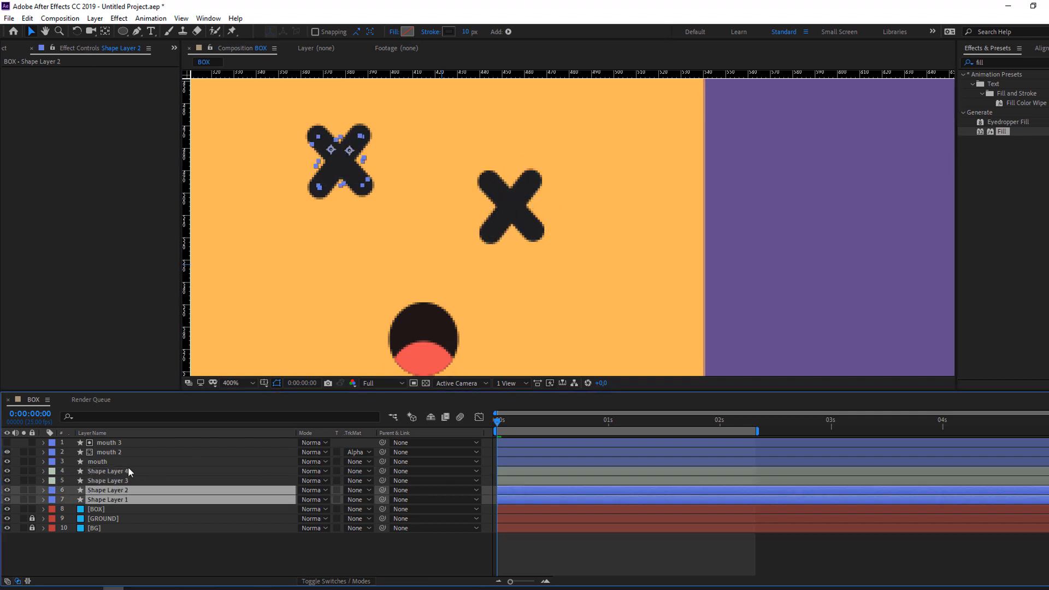
drag(342, 181, 348, 223)
click(287, 548)
scroll(400, 276, down, 2)
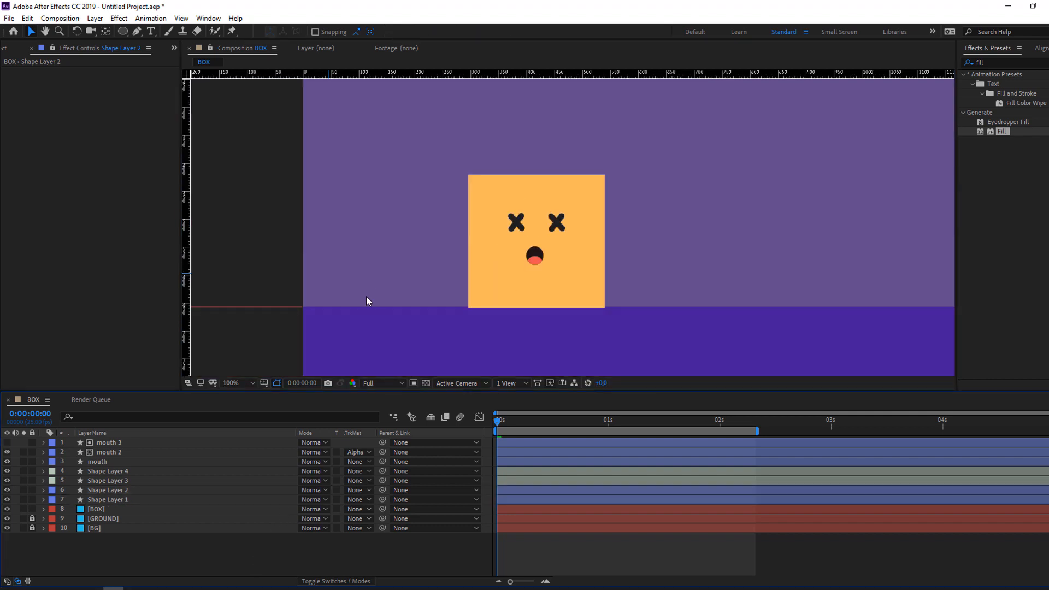
- Pre-compose all the mouth and eye shape layers into a new composition named FACE
click(97, 499)
shift+click(115, 443)
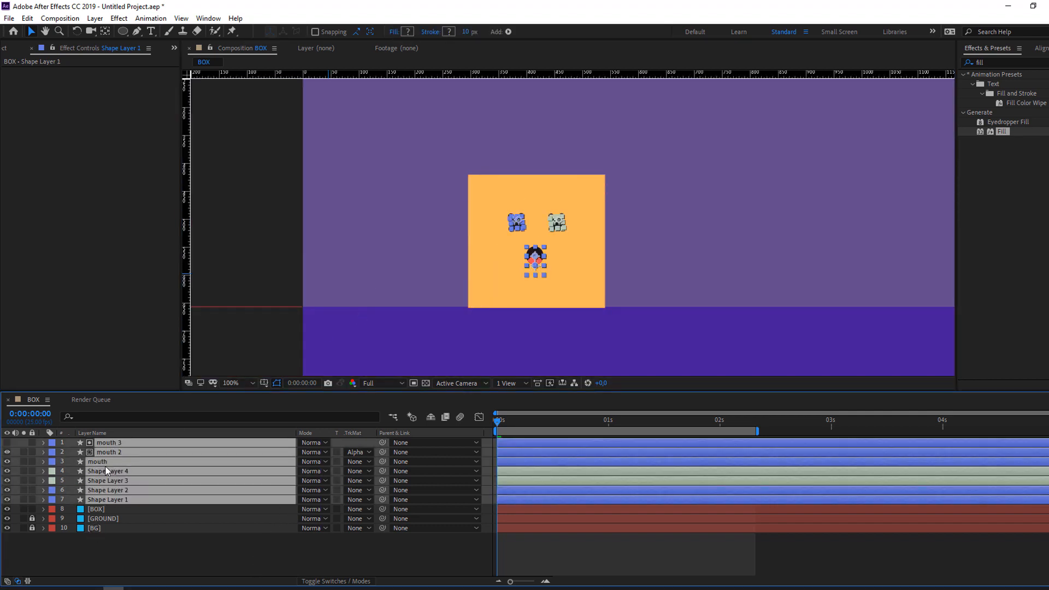
right_click(99, 466)
click(144, 419)
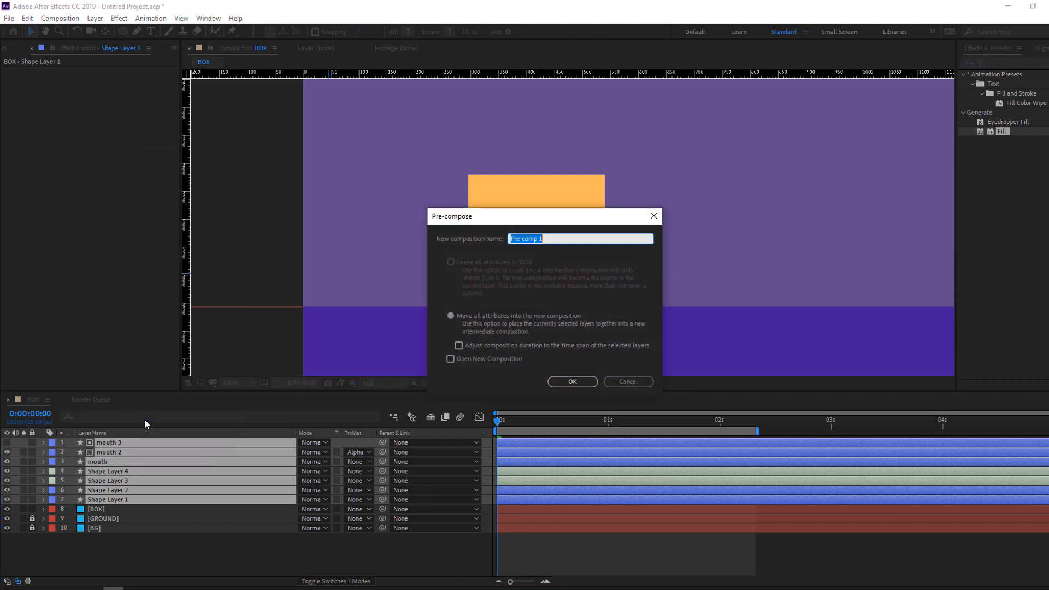
text(FACE)
click(549, 385)
- Parent the FACE layer to the BOX layer and preview the rolling animation
drag(382, 443, 100, 450)
click(246, 525)
key(space)
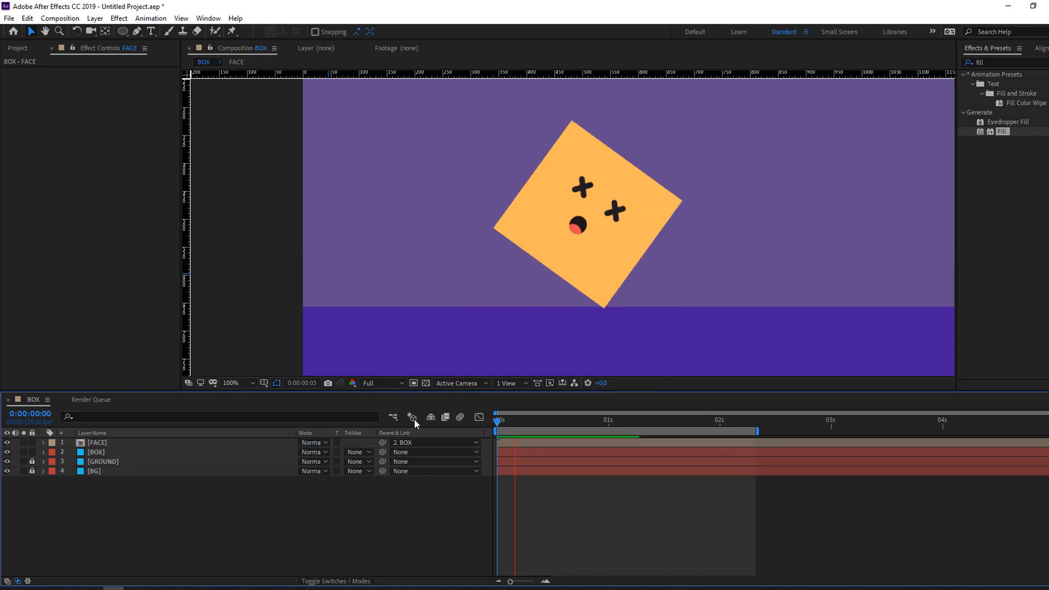